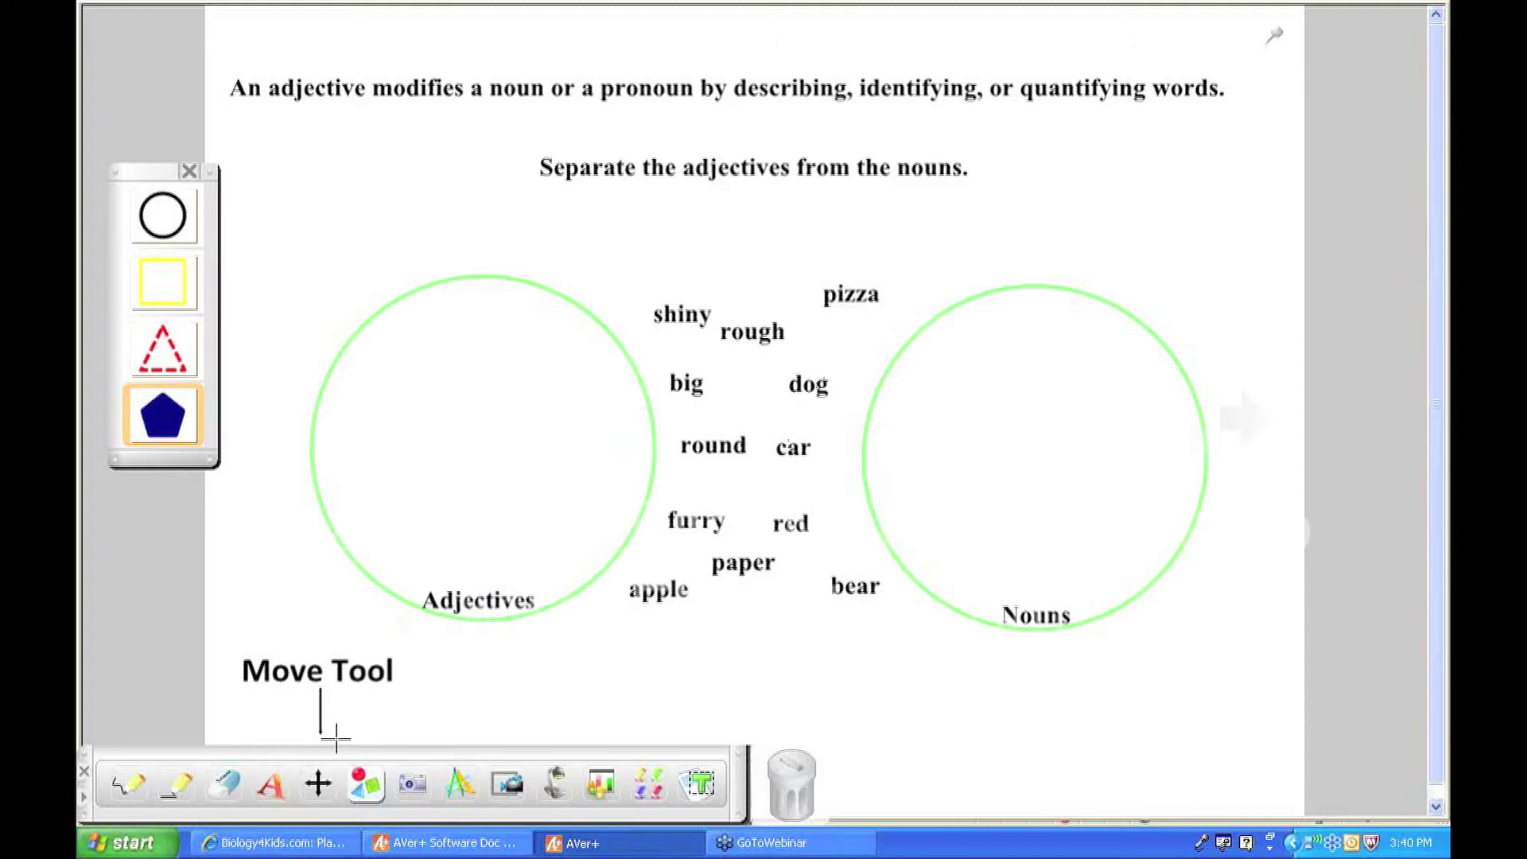
- Use the Move tool to reposition the word "shiny" just above the upper edge of the Adjectives circle
click(321, 795)
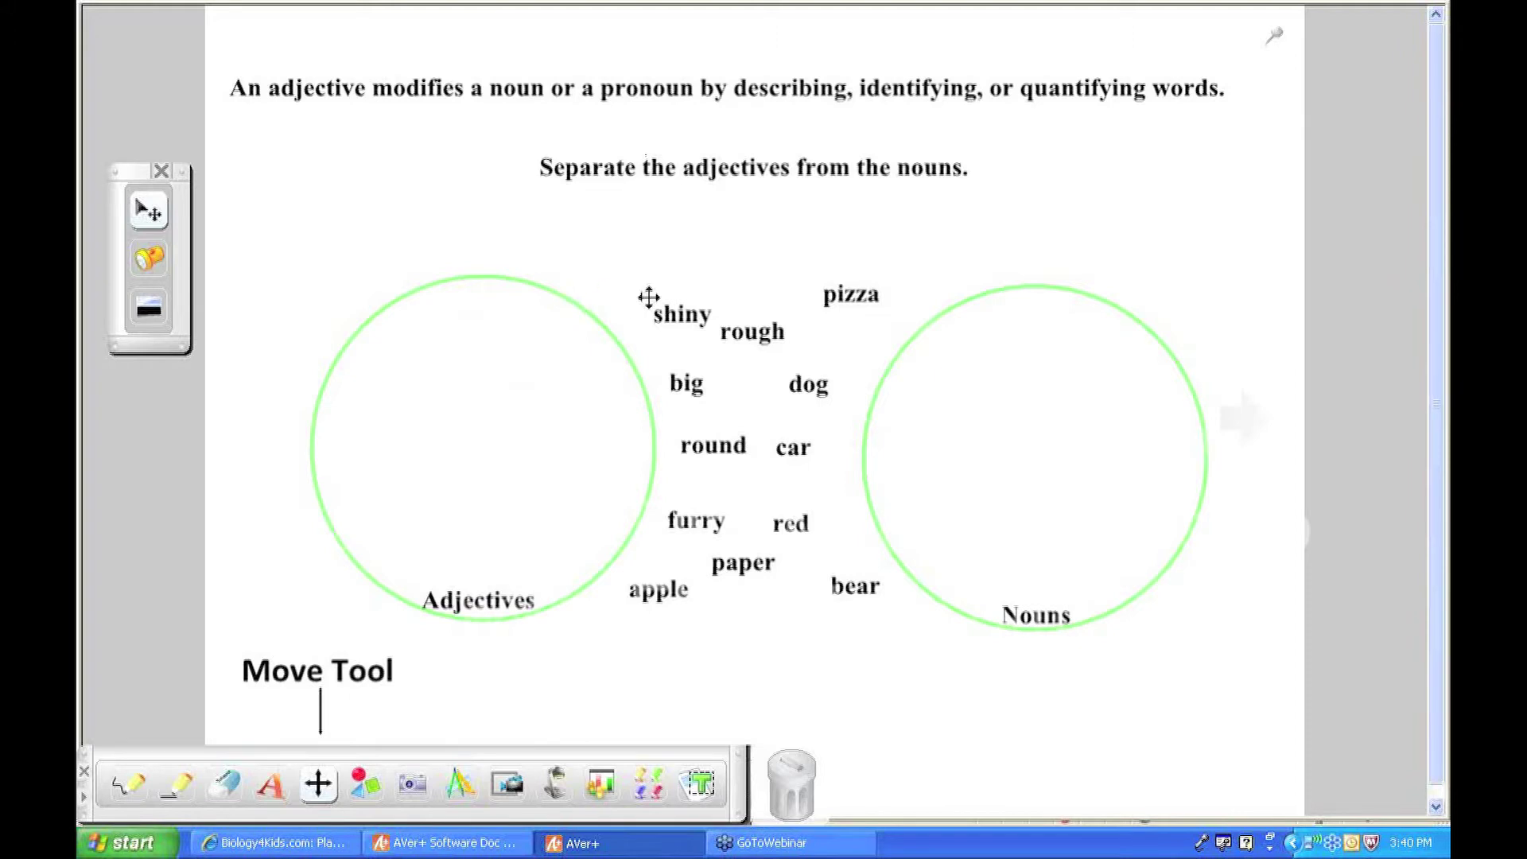
click(682, 314)
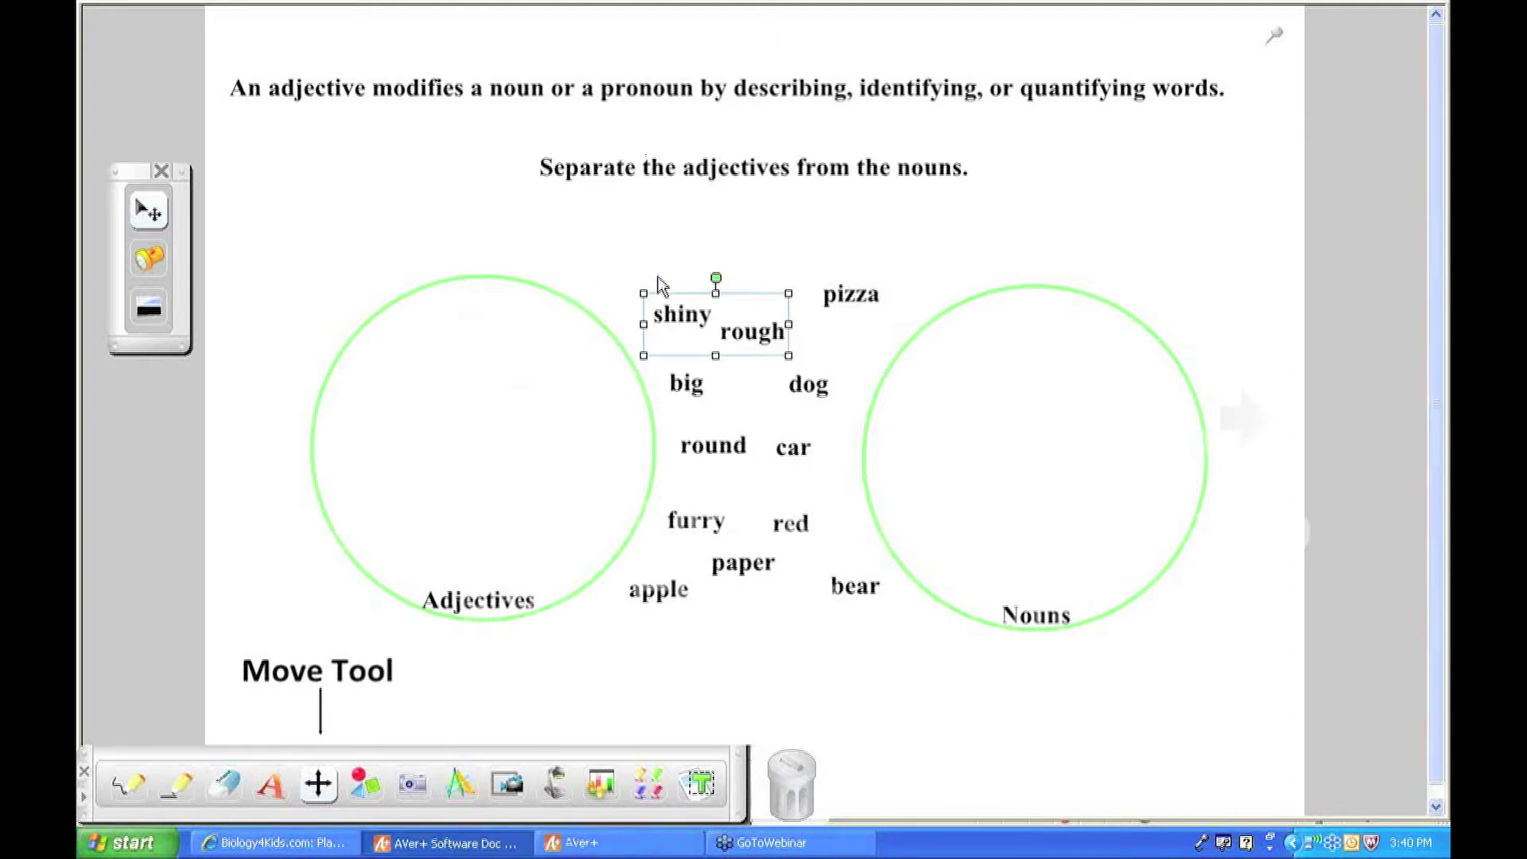
drag(679, 296, 630, 287)
double_click(657, 301)
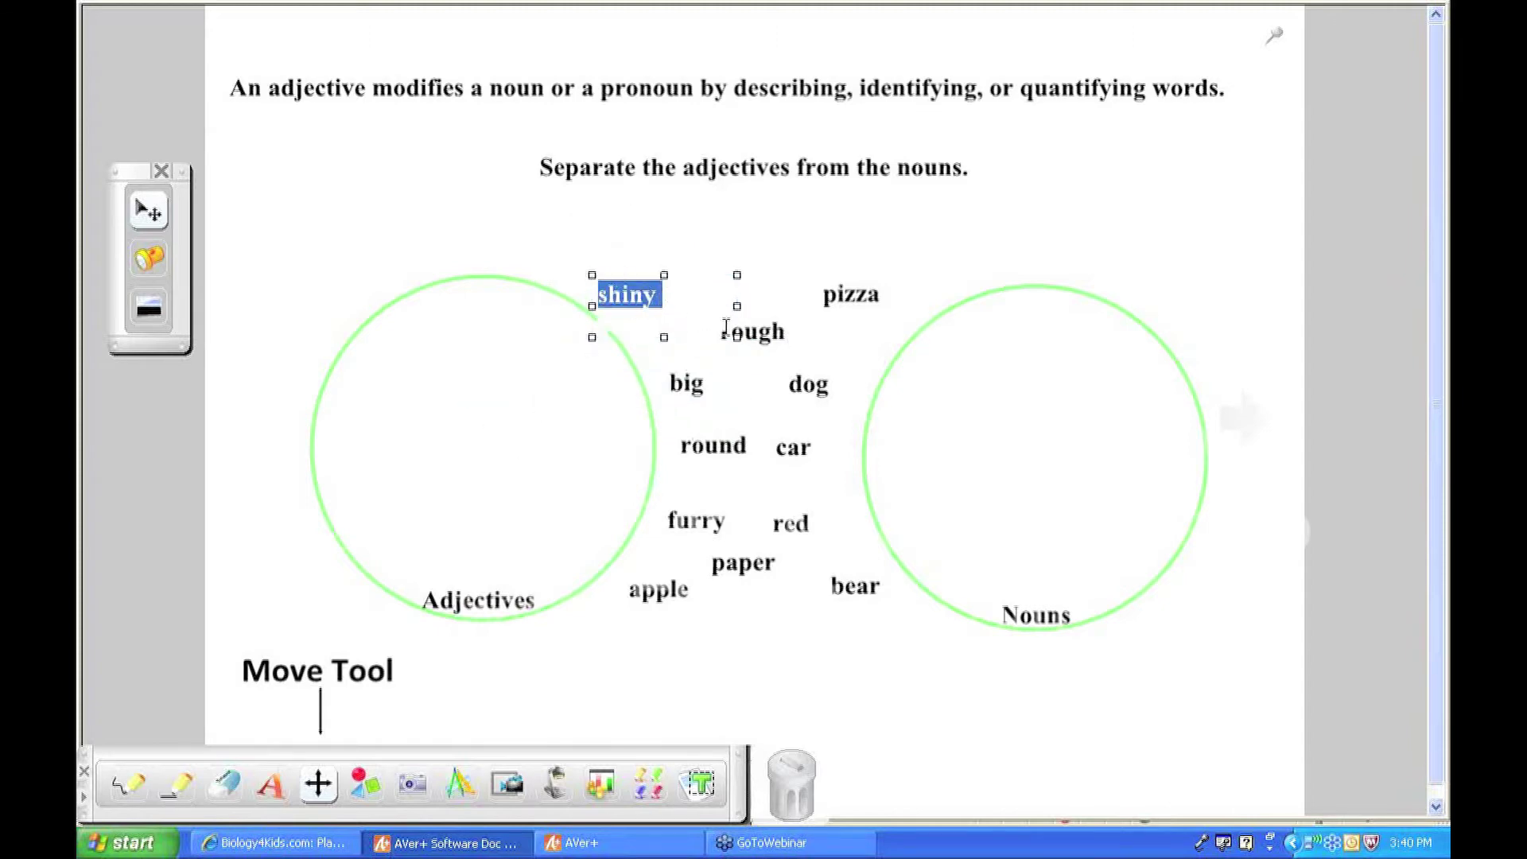
click(681, 295)
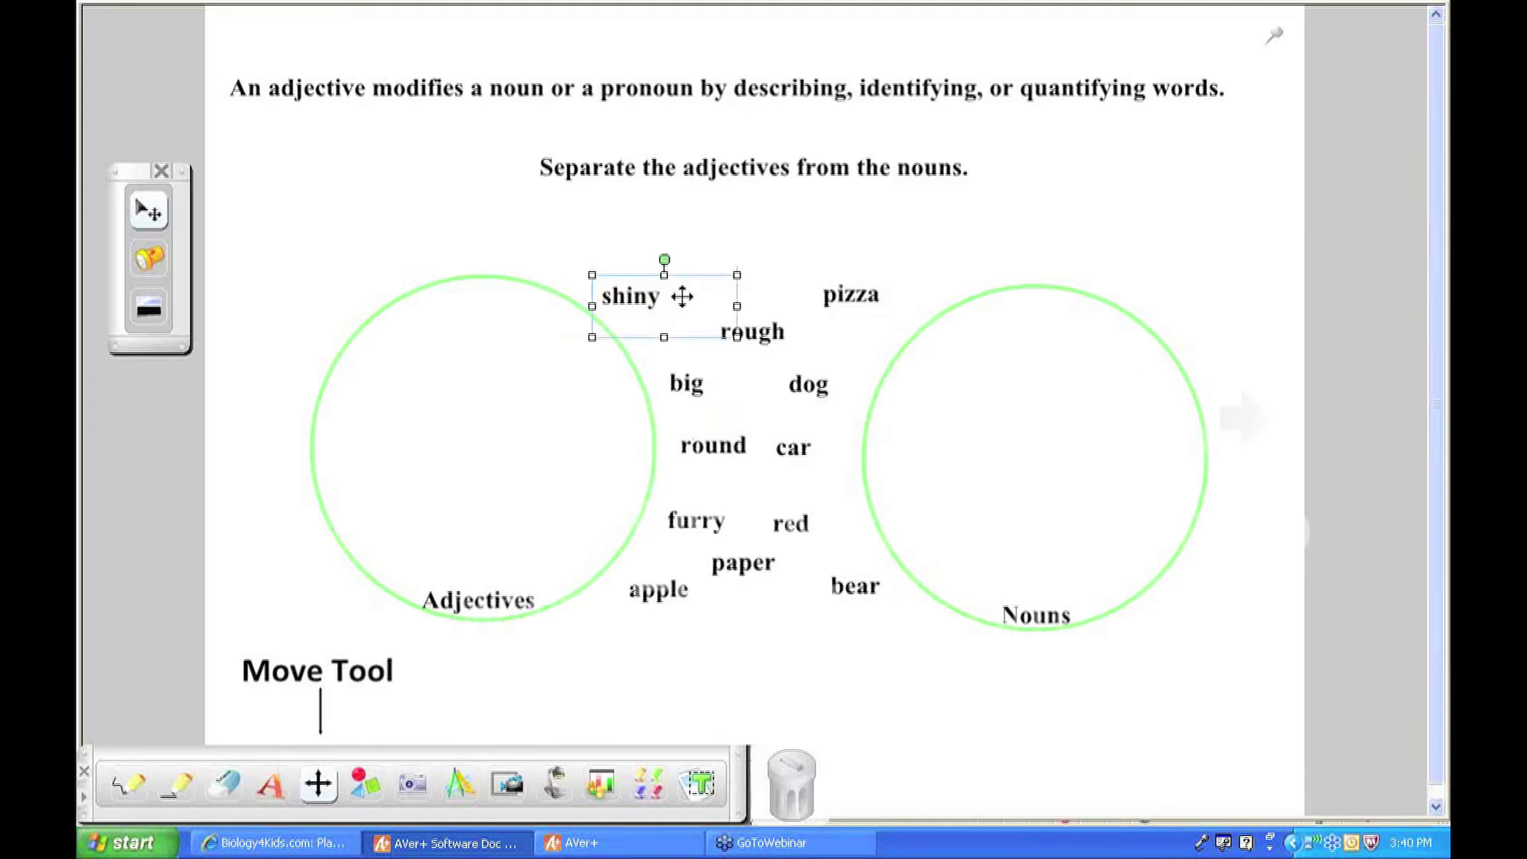
mouse_move(675, 307)
mouse_down()
mouse_move(643, 376)
mouse_move(662, 493)
mouse_move(614, 270)
mouse_move(676, 273)
mouse_up()
- Review the object commands available for "shiny" without applying any, and move the word back beside "rough"
right_click(678, 284)
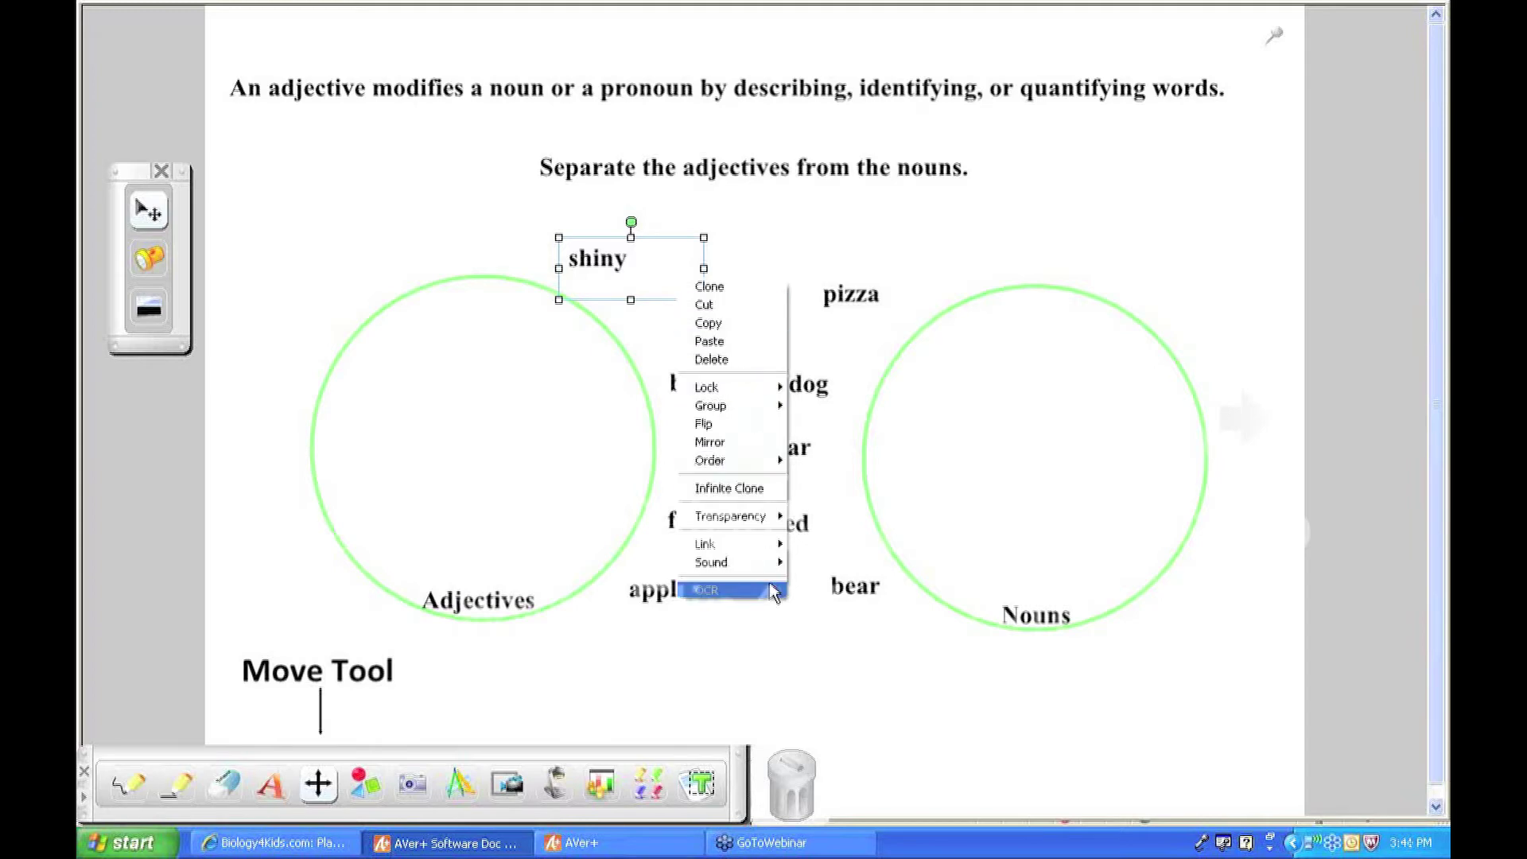
mouse_move(770, 549)
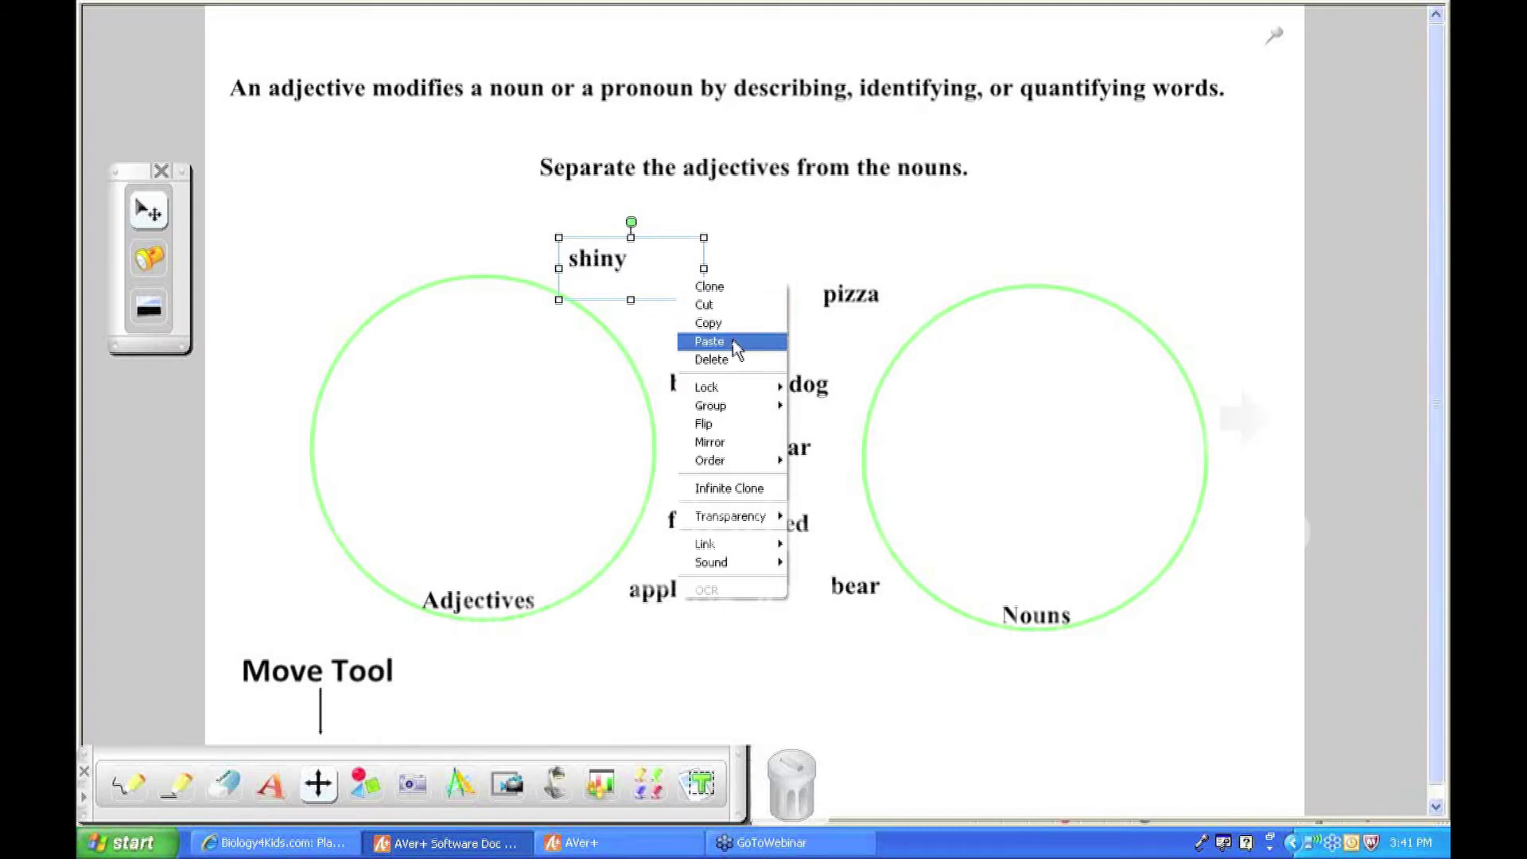
mouse_move(748, 390)
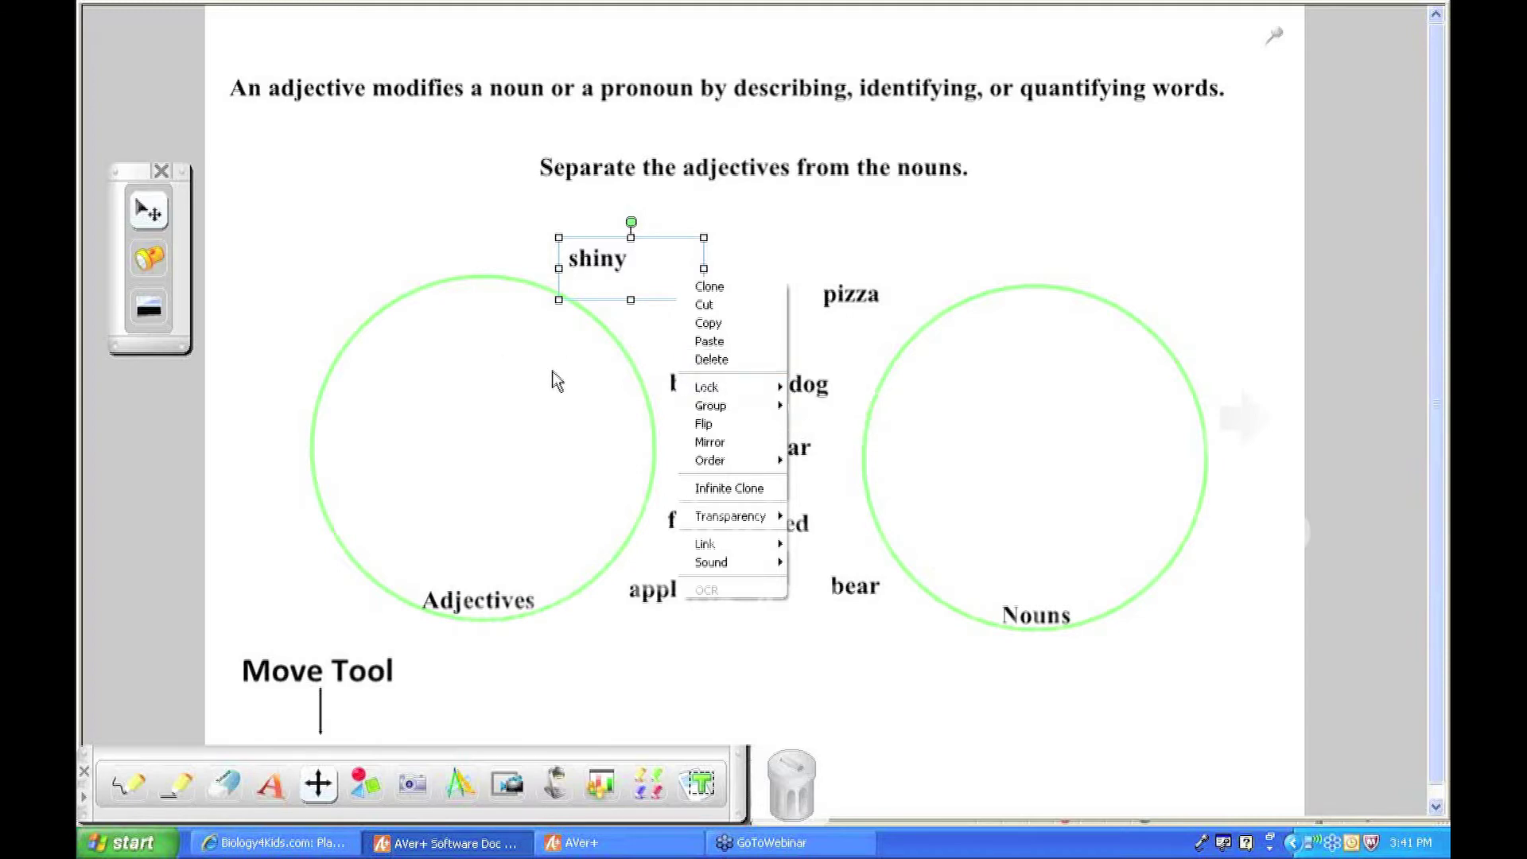
click(601, 377)
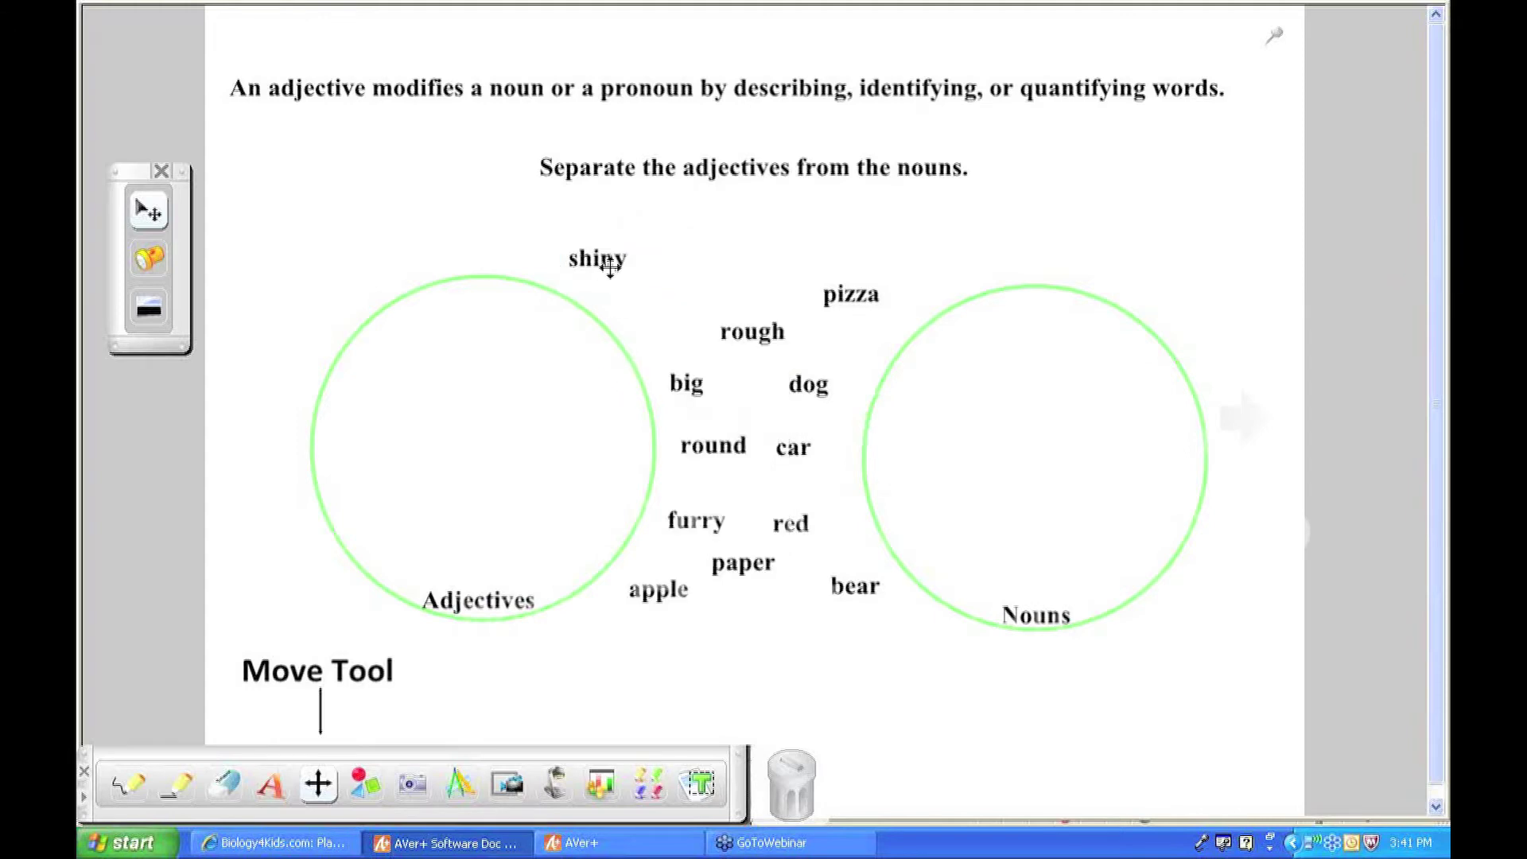
drag(613, 262, 637, 277)
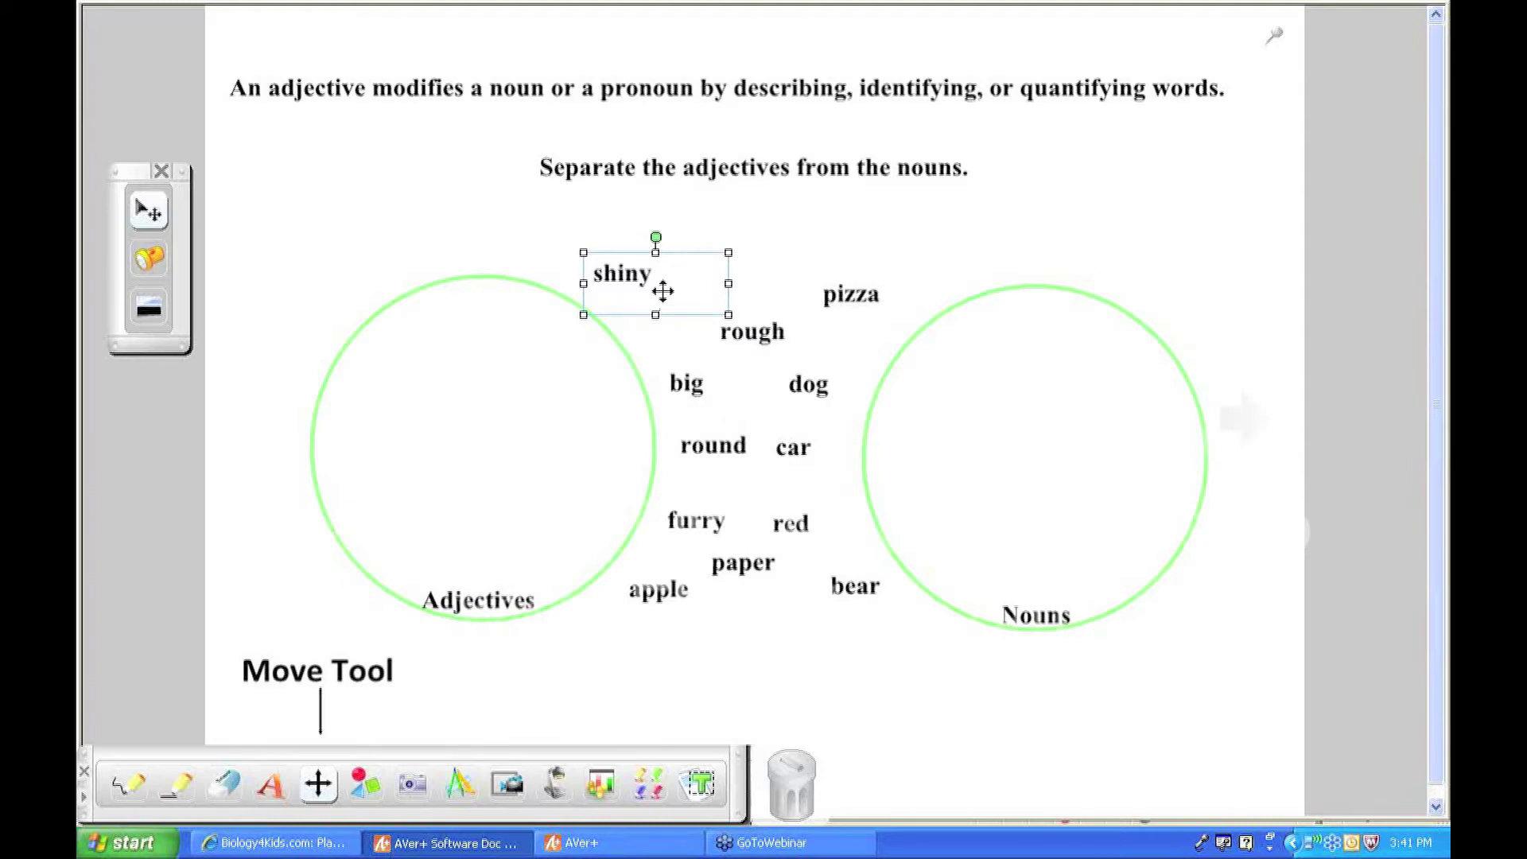
drag(665, 290, 707, 317)
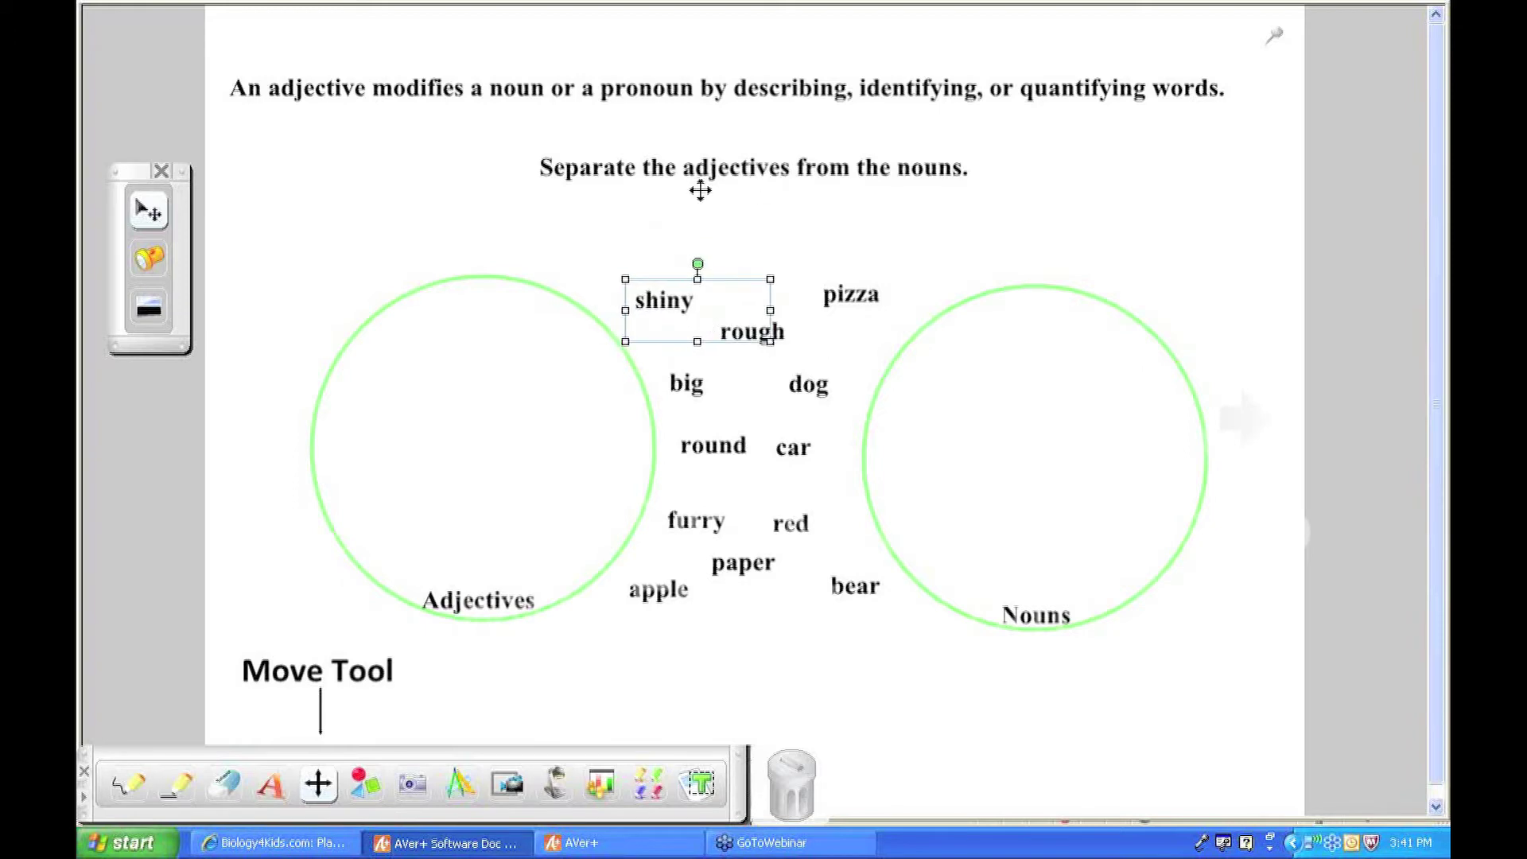
- Select the instruction line and the adjective definition in turn to check whether they are locked
click(663, 167)
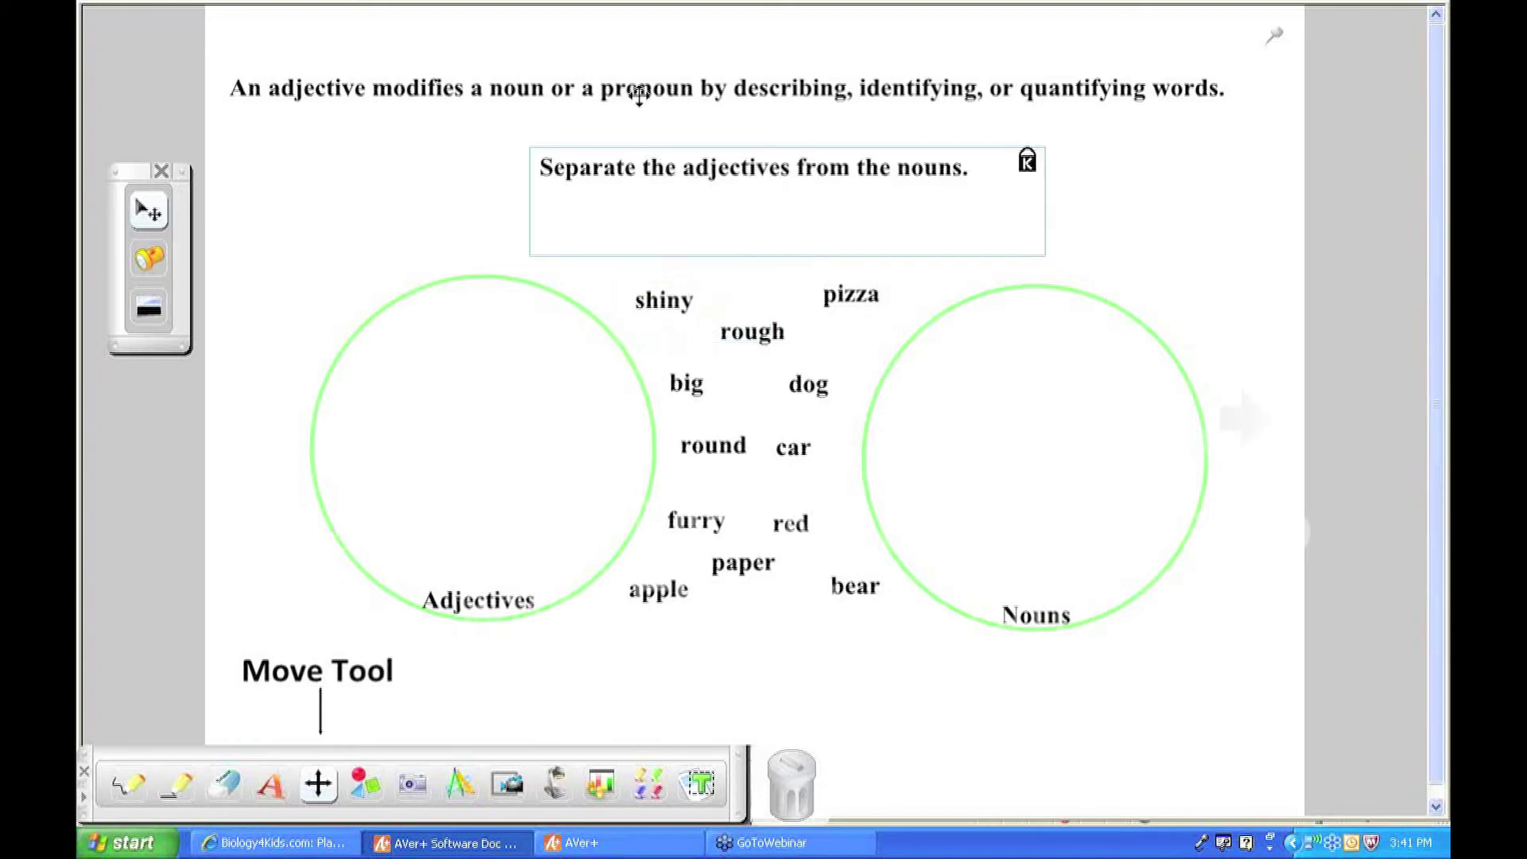
click(639, 94)
click(677, 170)
click(791, 292)
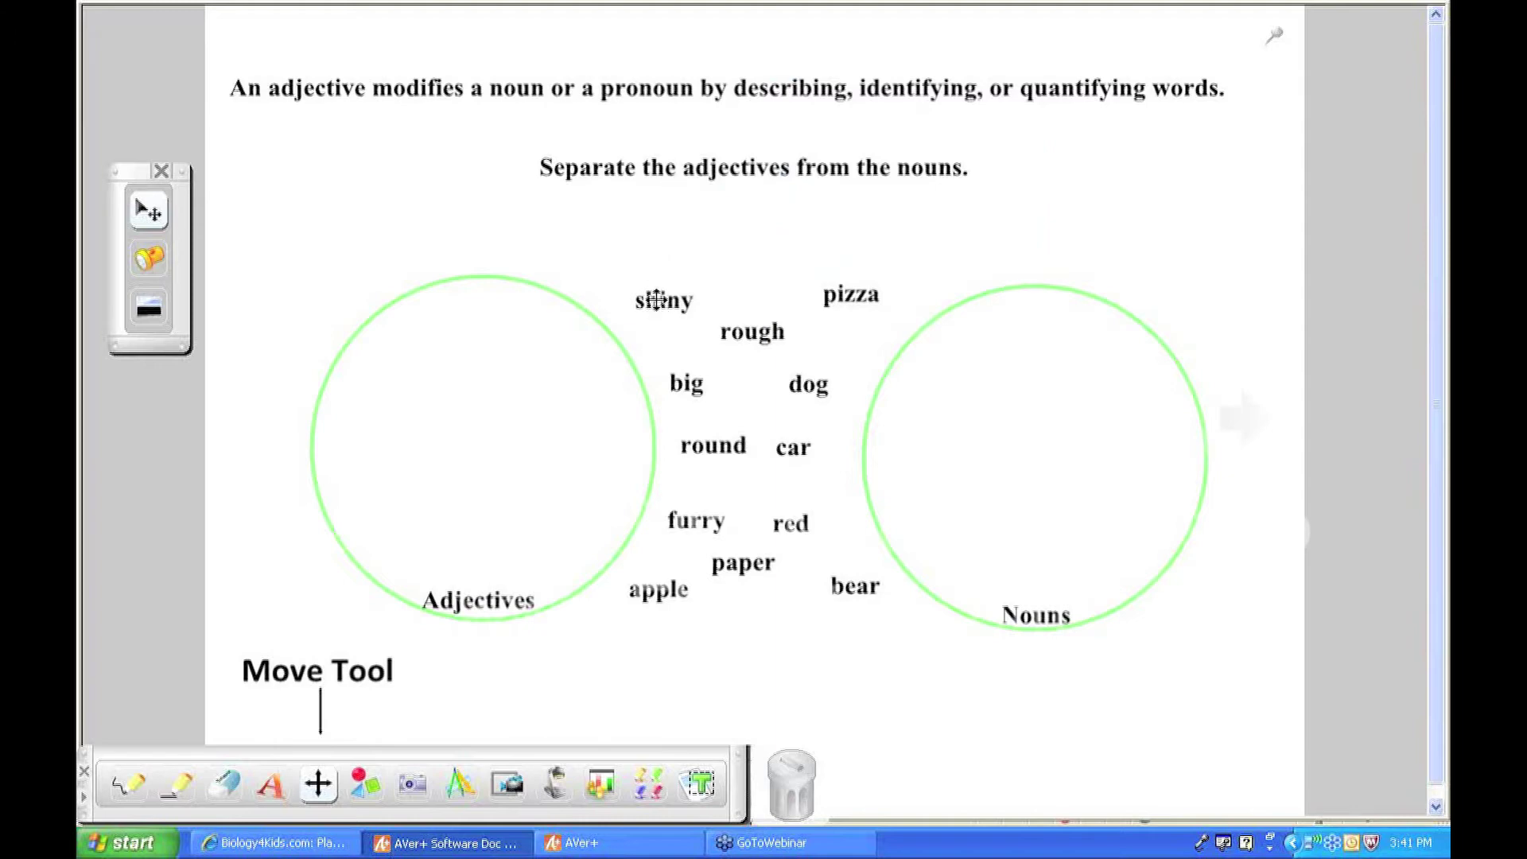
- Lock the Nouns circle in place with Lock All, and move the word "pizza" into its upper part
click(1017, 286)
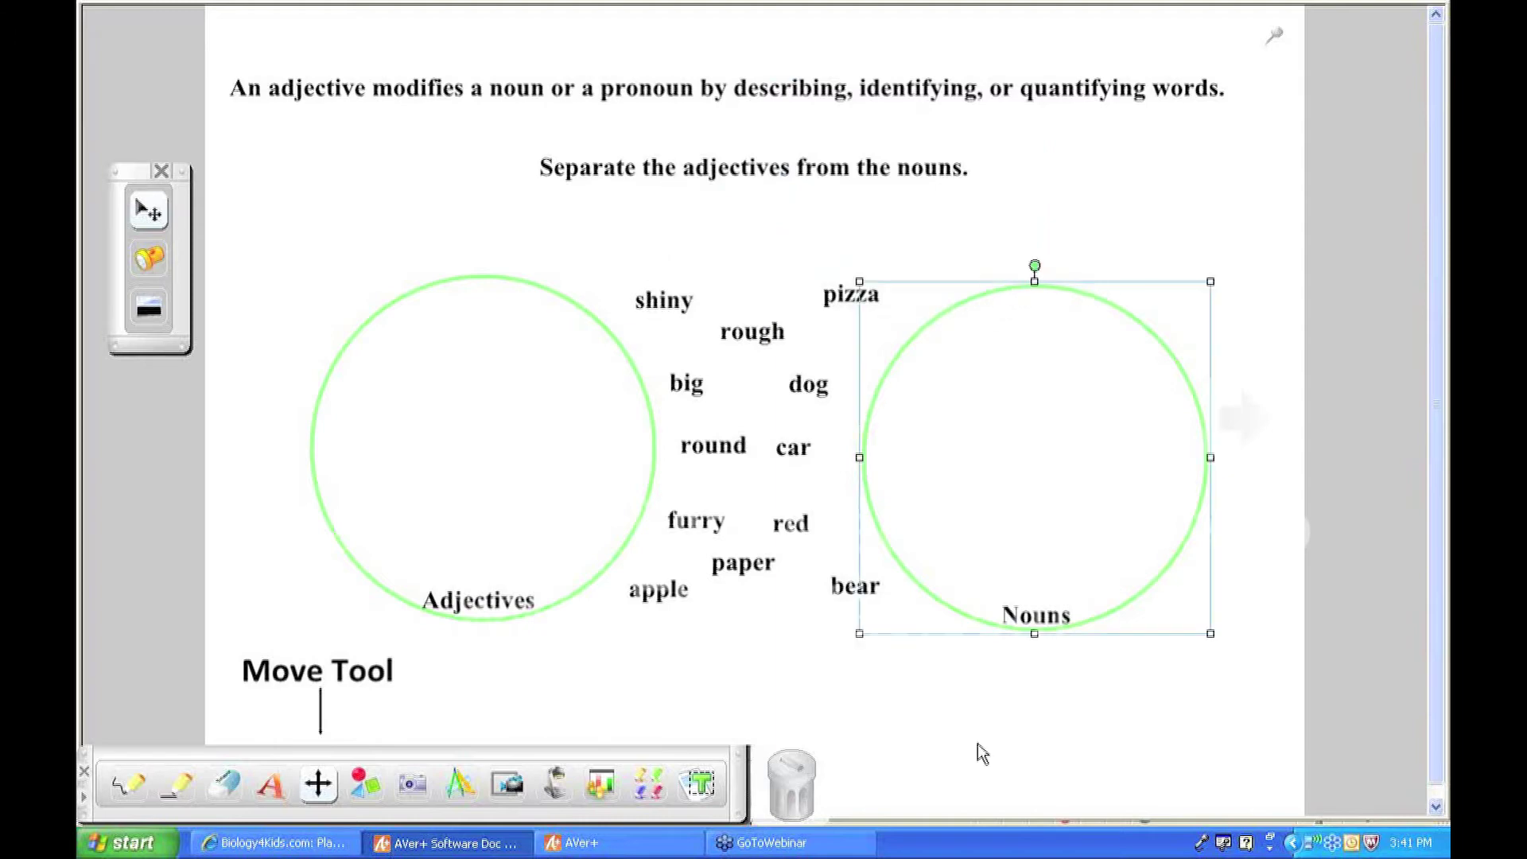
right_click(1035, 347)
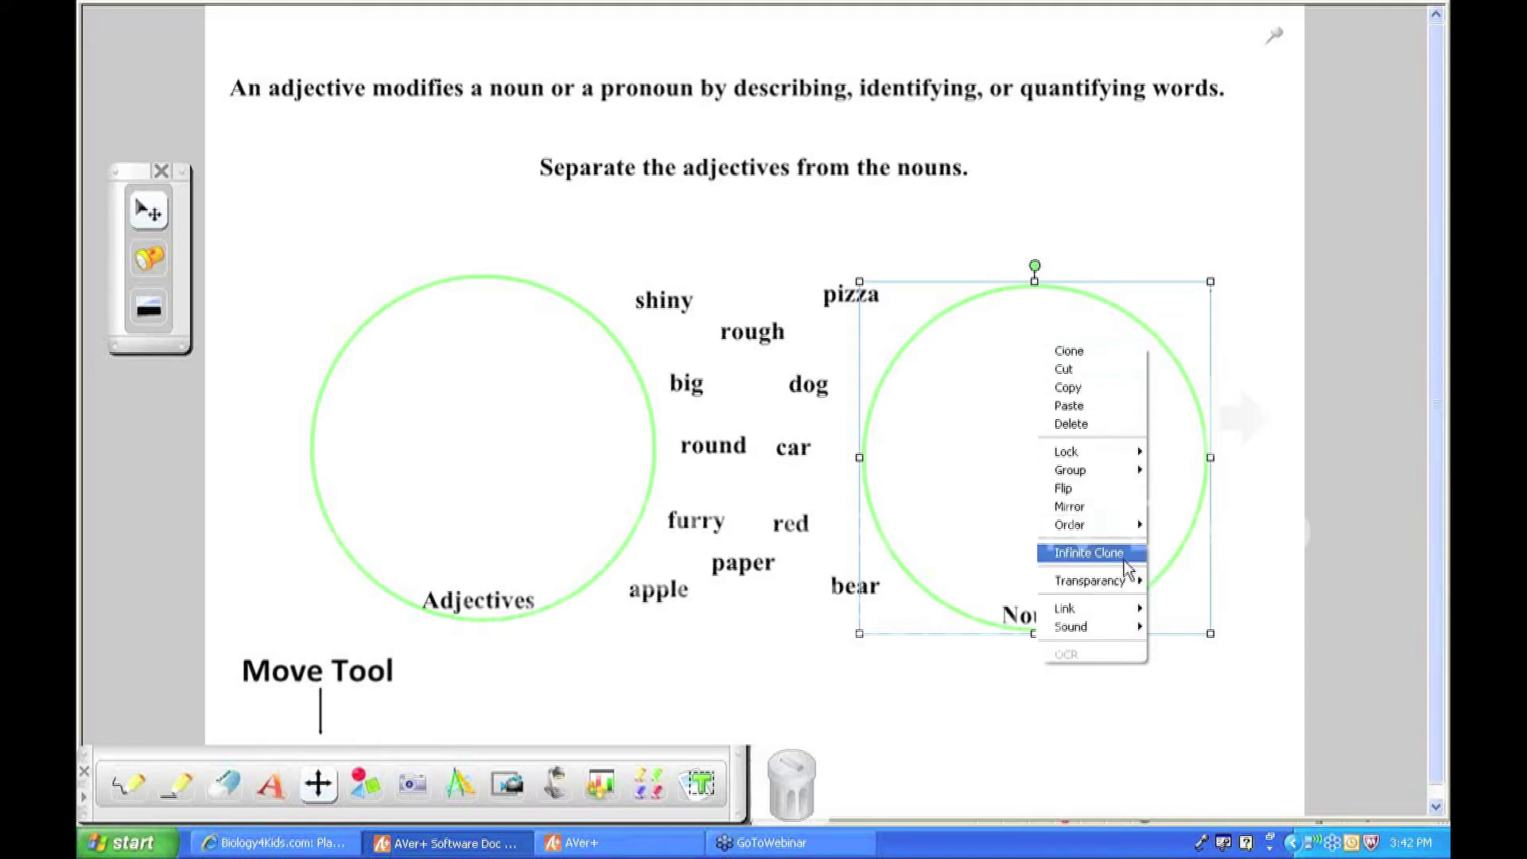
mouse_move(1065, 455)
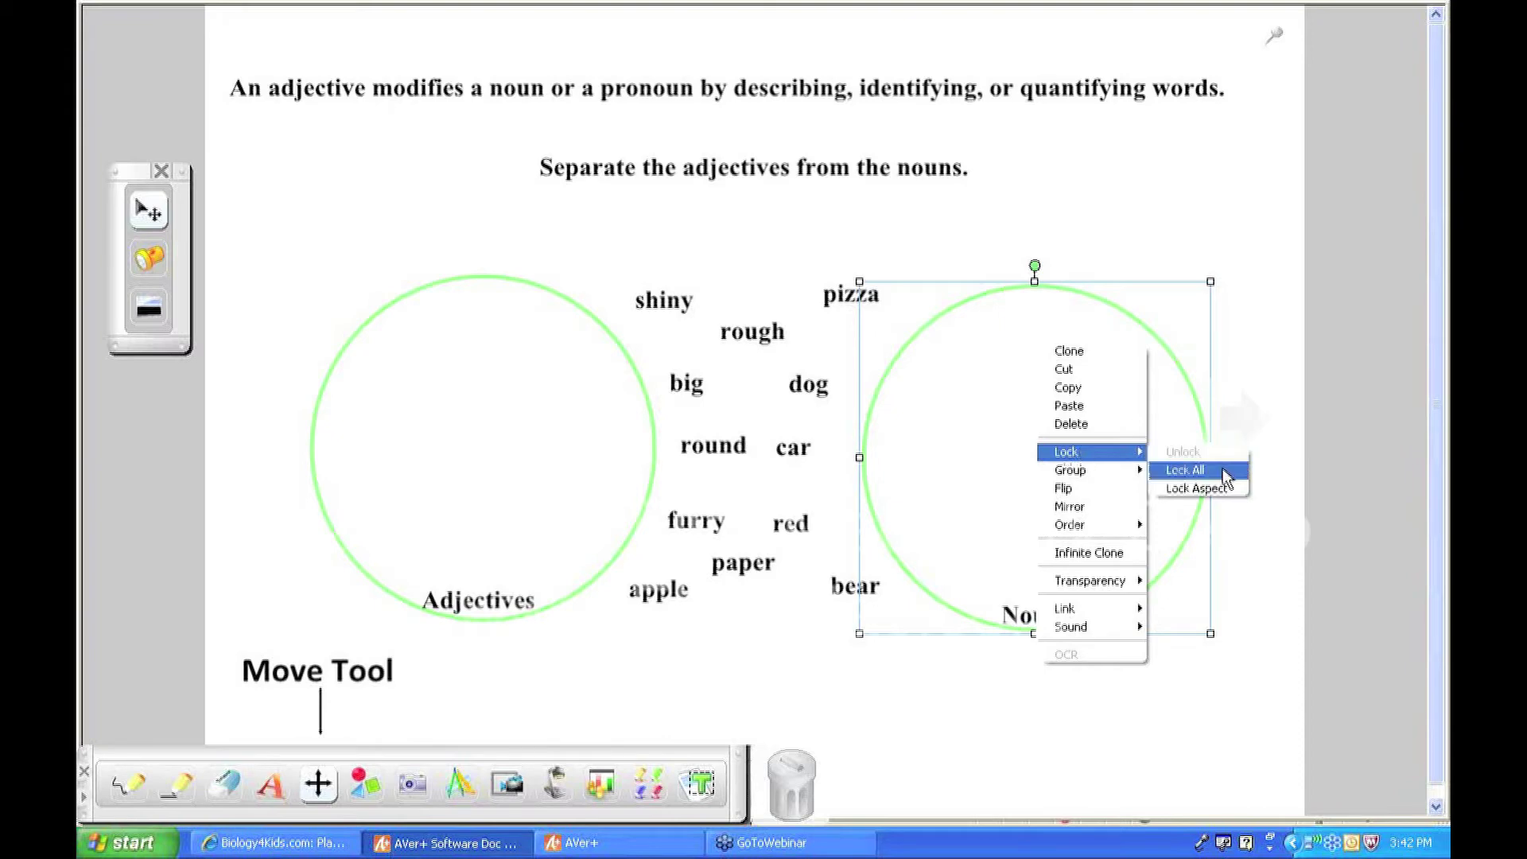
click(1185, 470)
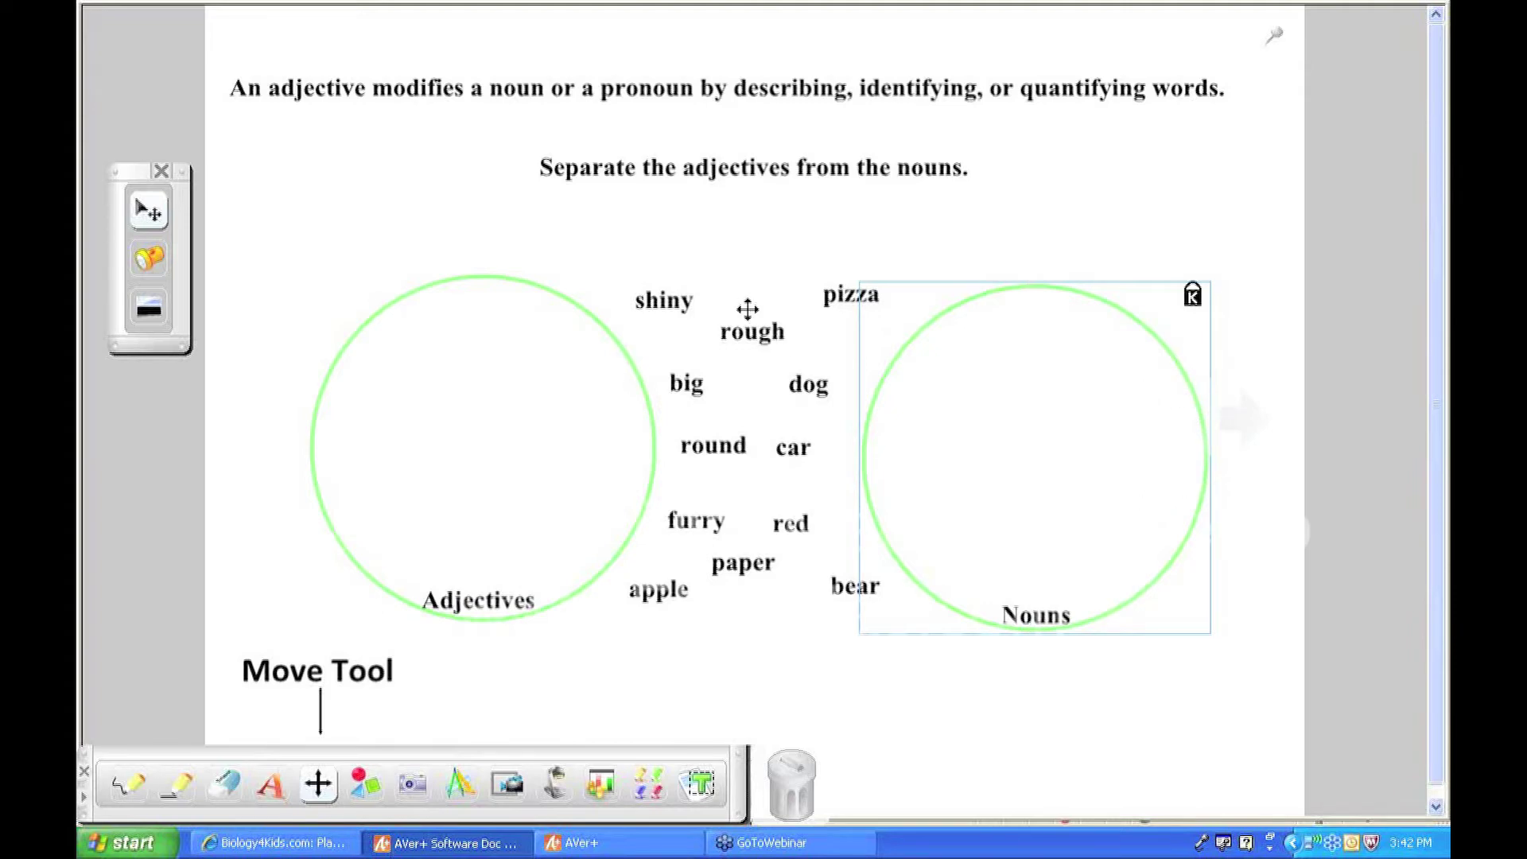
drag(824, 296, 1011, 367)
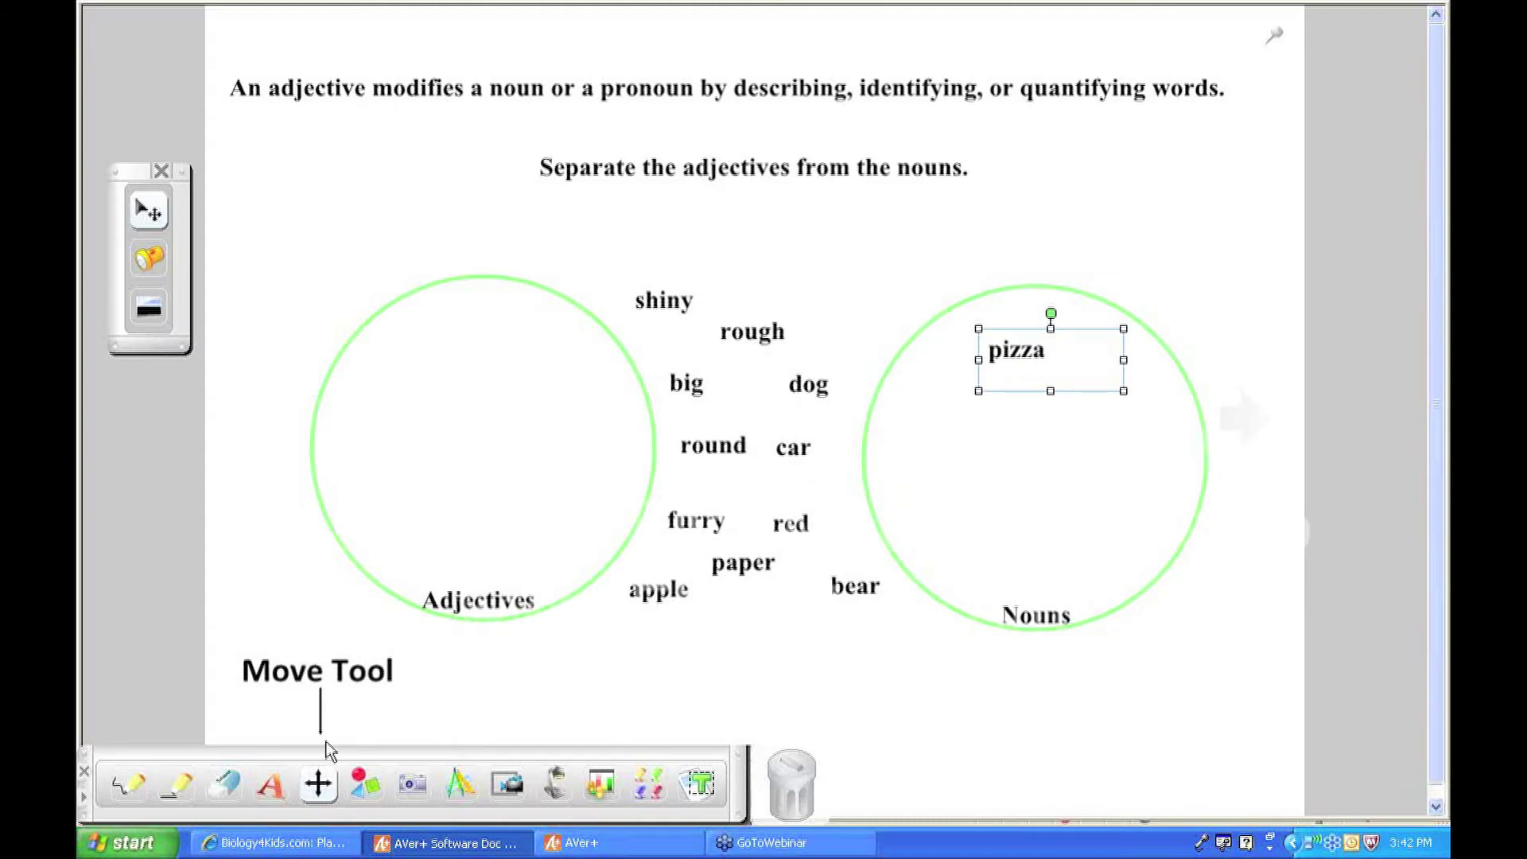
- Close the Move tool's Options Panel and display it again
click(321, 783)
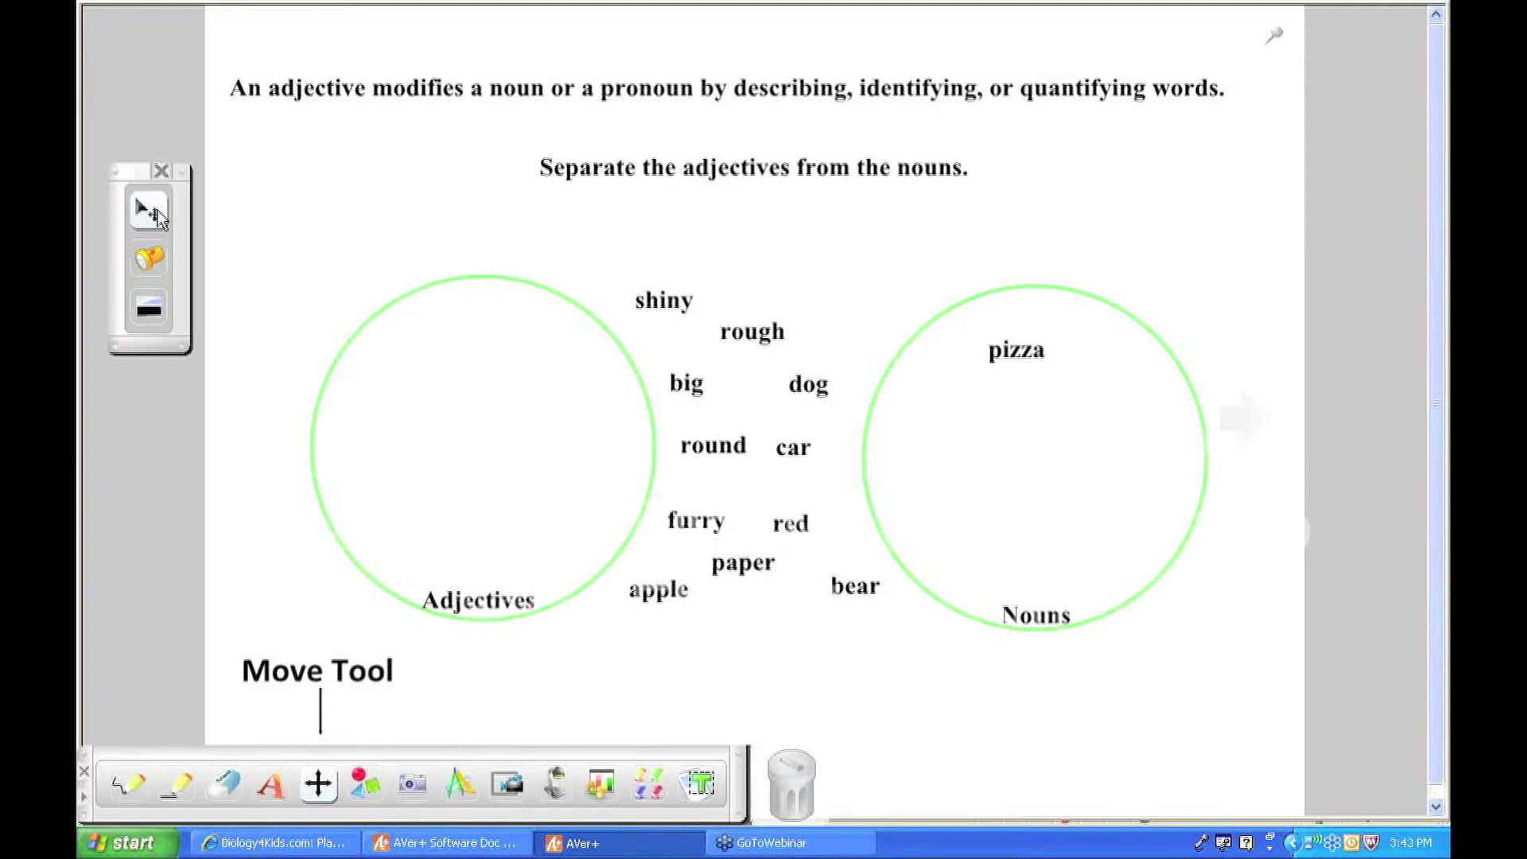
click(163, 172)
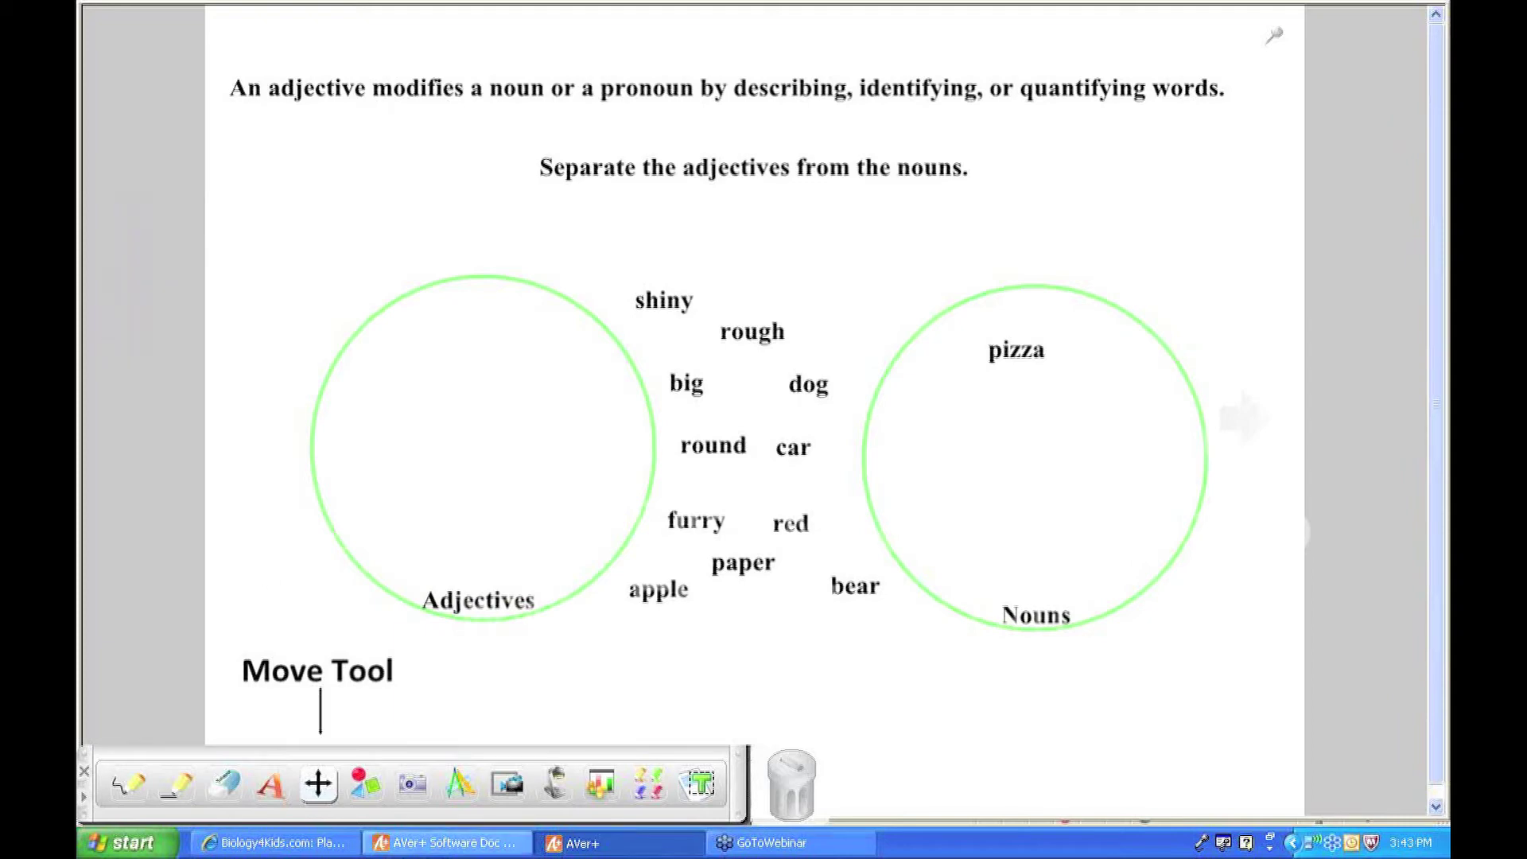
mouse_move(795, 16)
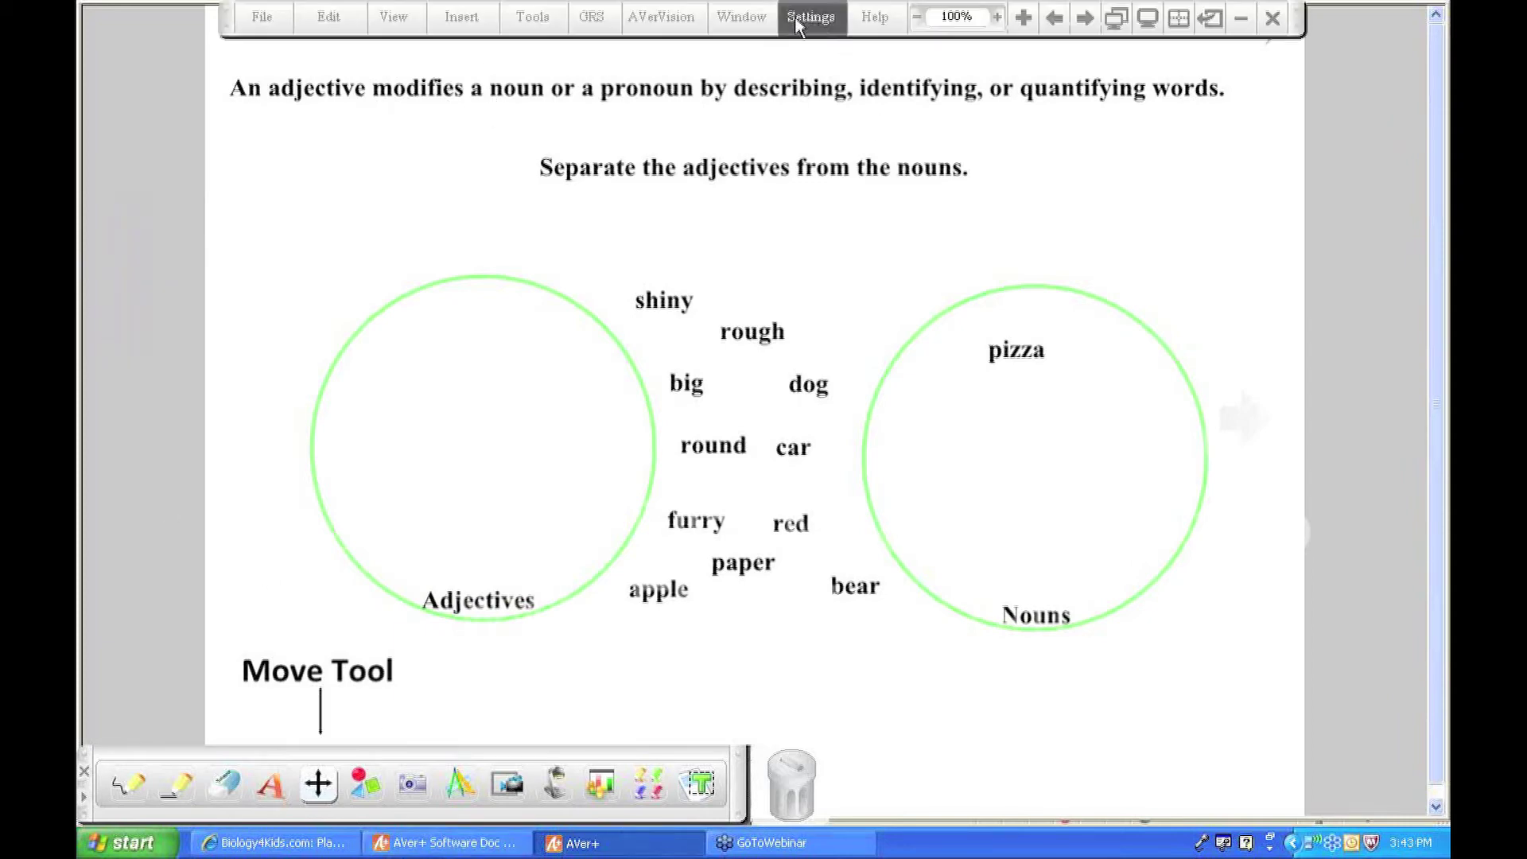
click(757, 17)
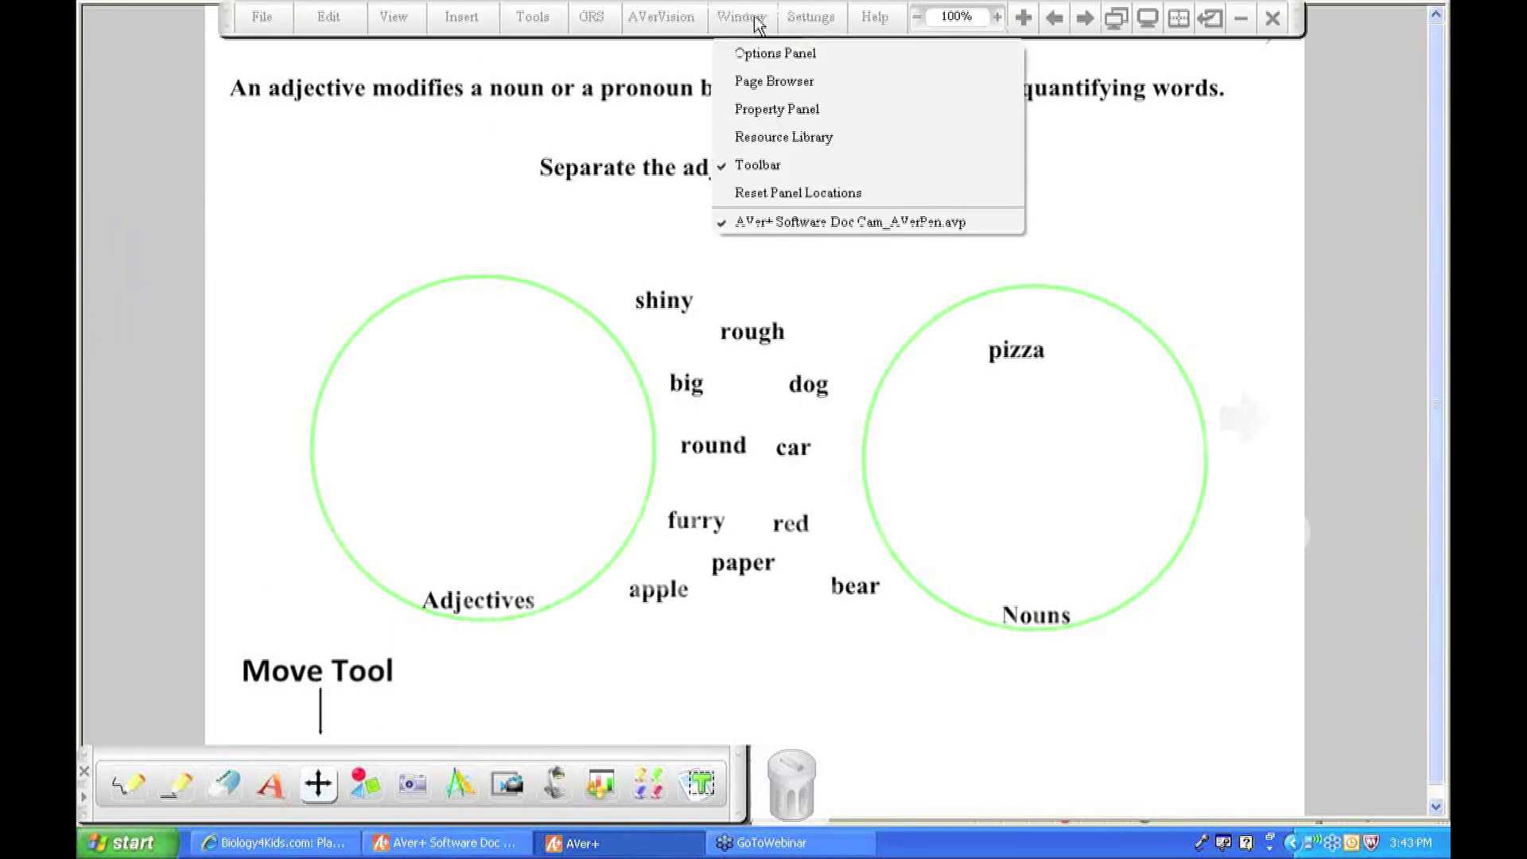
click(757, 54)
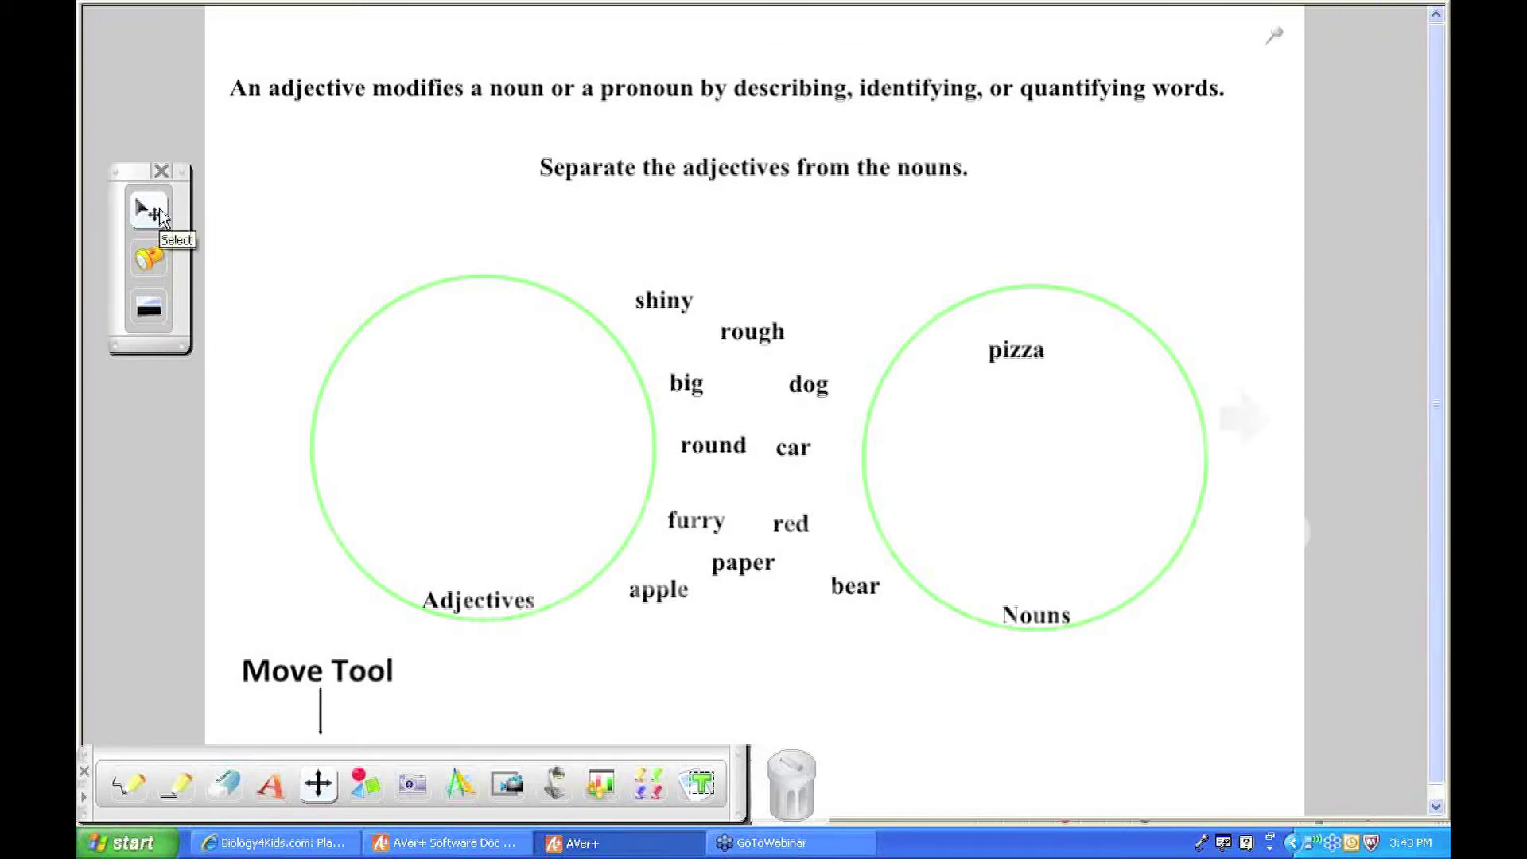
- Turn on the spotlight and place it over the words between the two circles
click(671, 298)
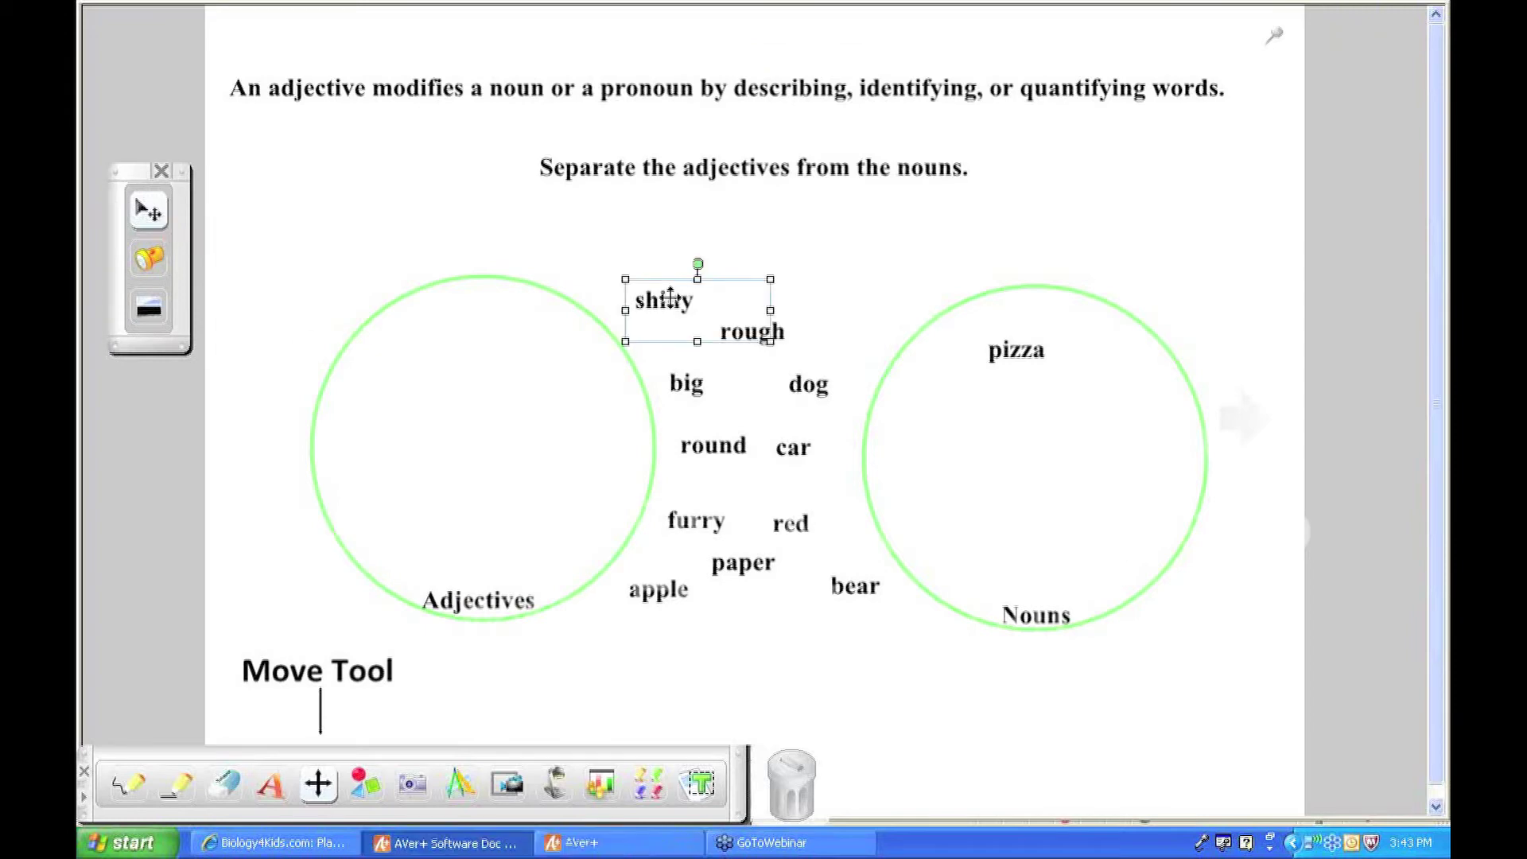
click(149, 262)
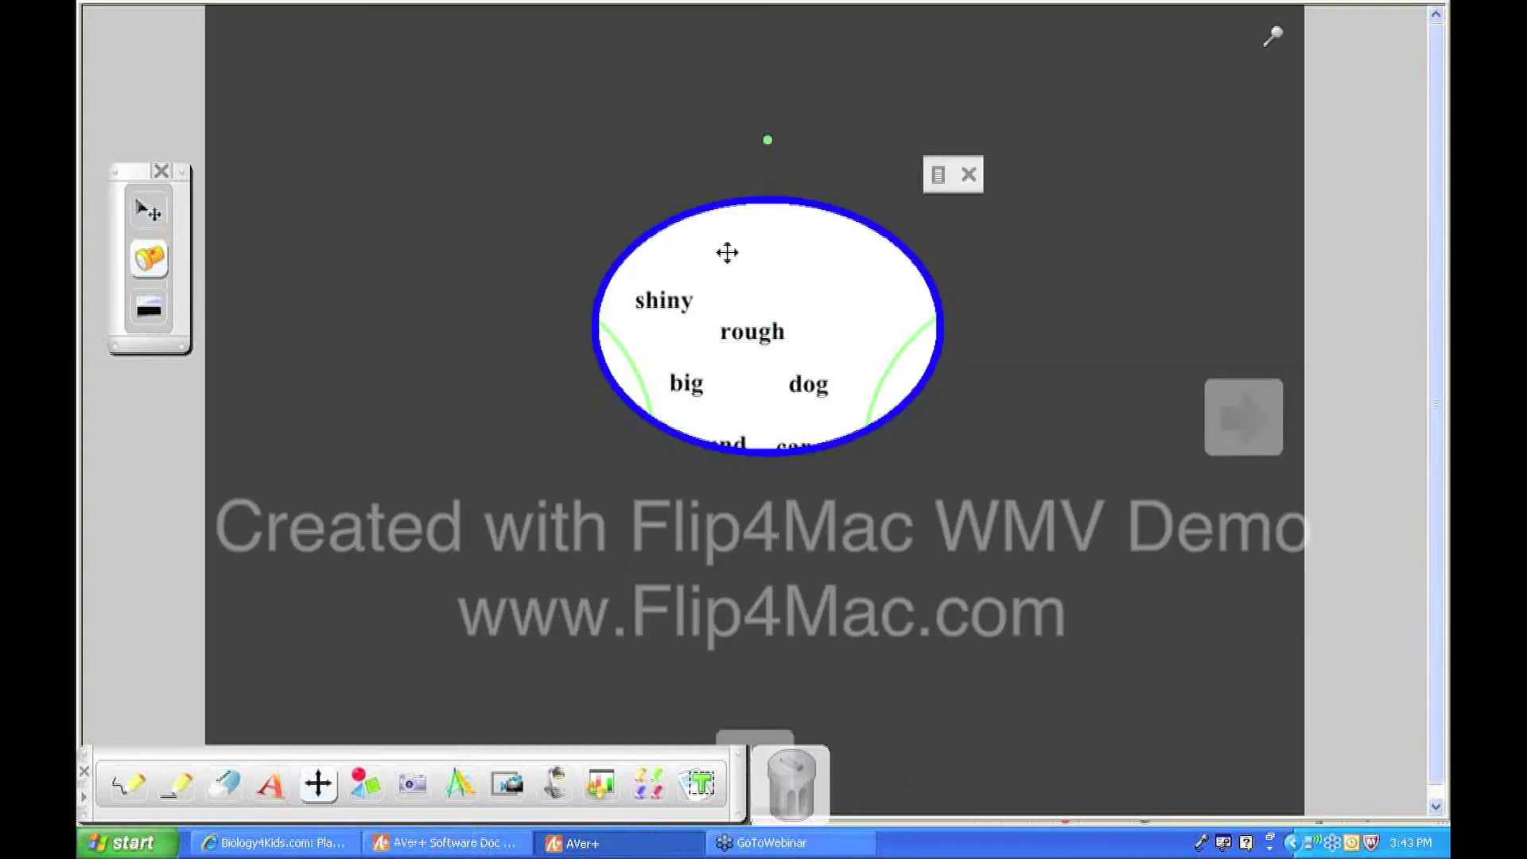
drag(724, 232, 656, 284)
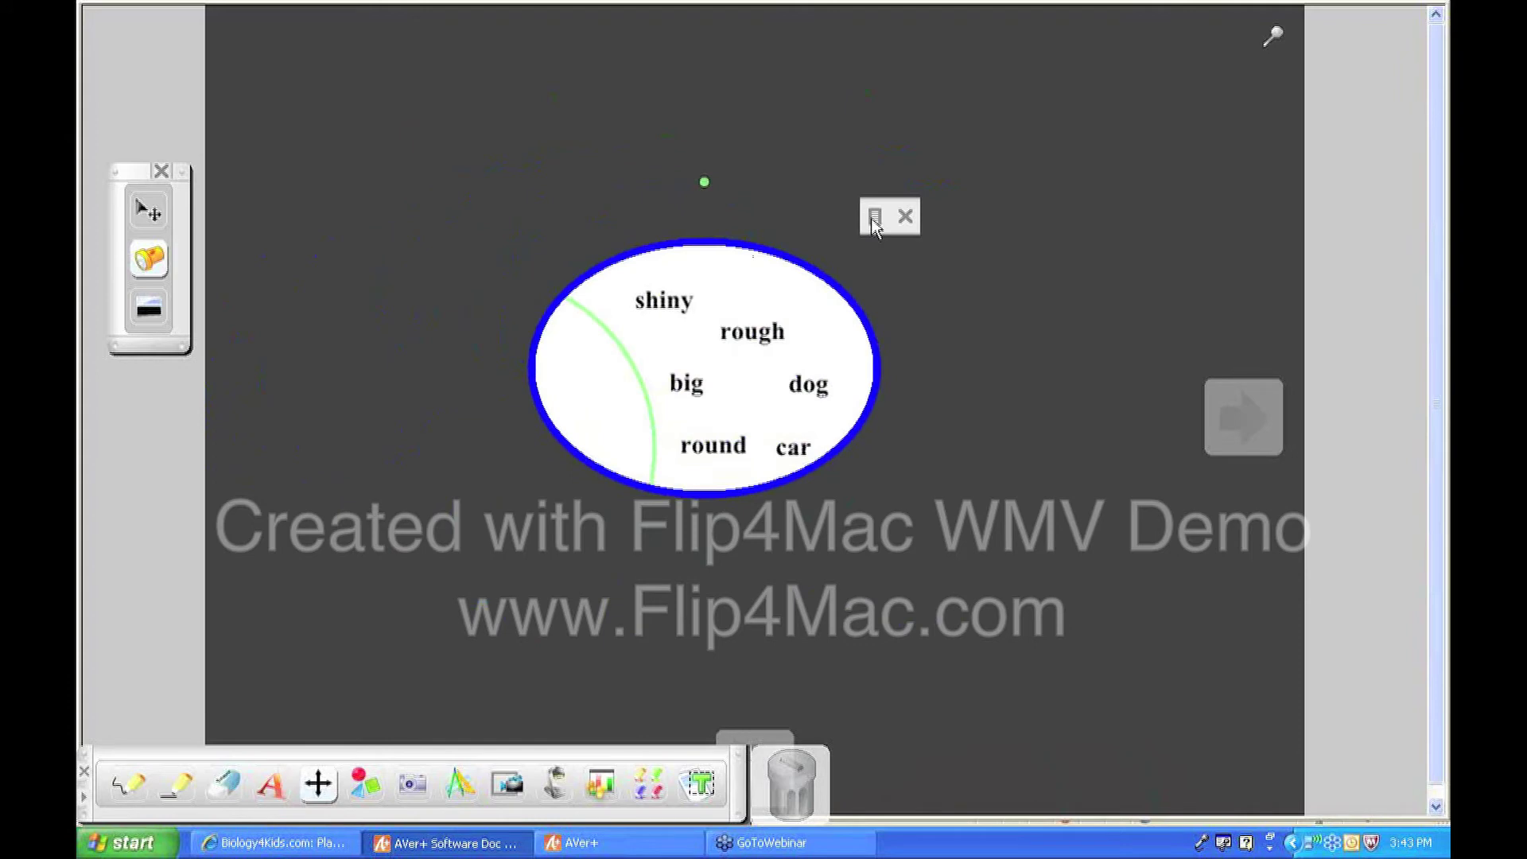
- Set the spotlight's shading to 60% and recentre it over the words before turning it off
click(874, 222)
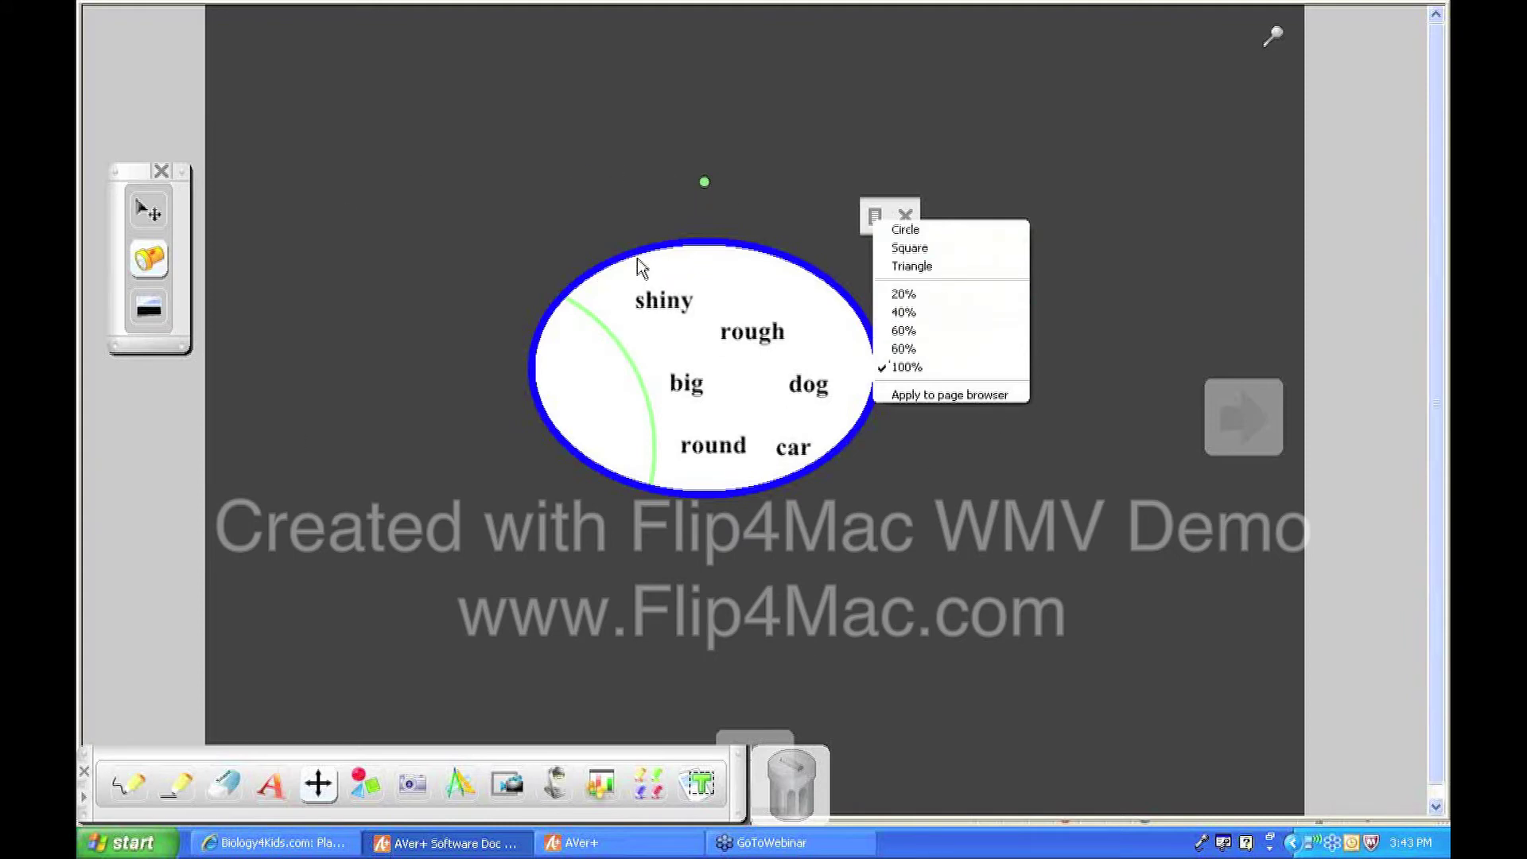
click(899, 331)
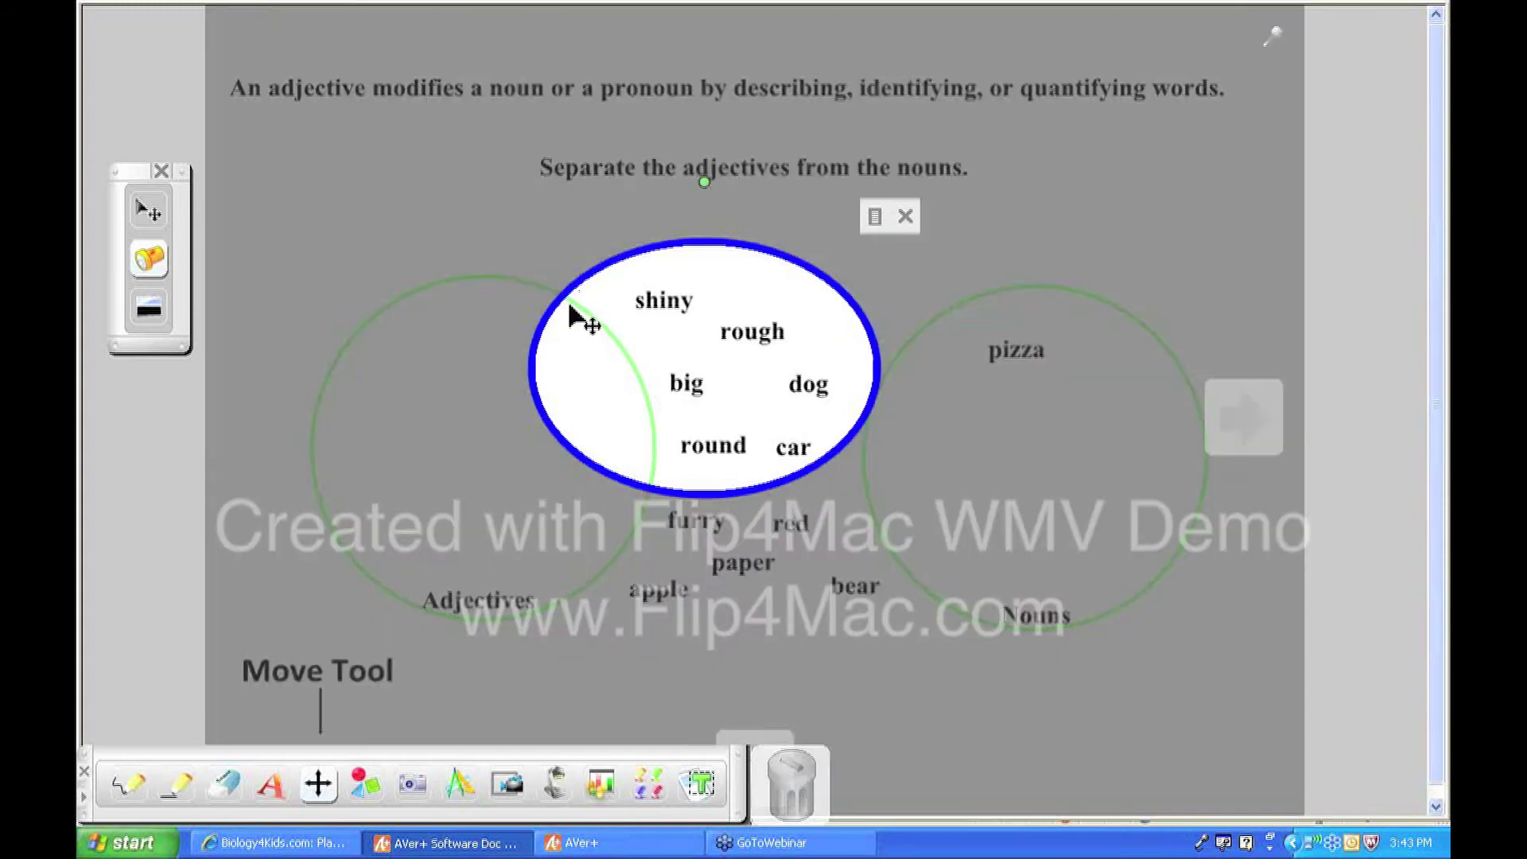
drag(580, 317, 617, 269)
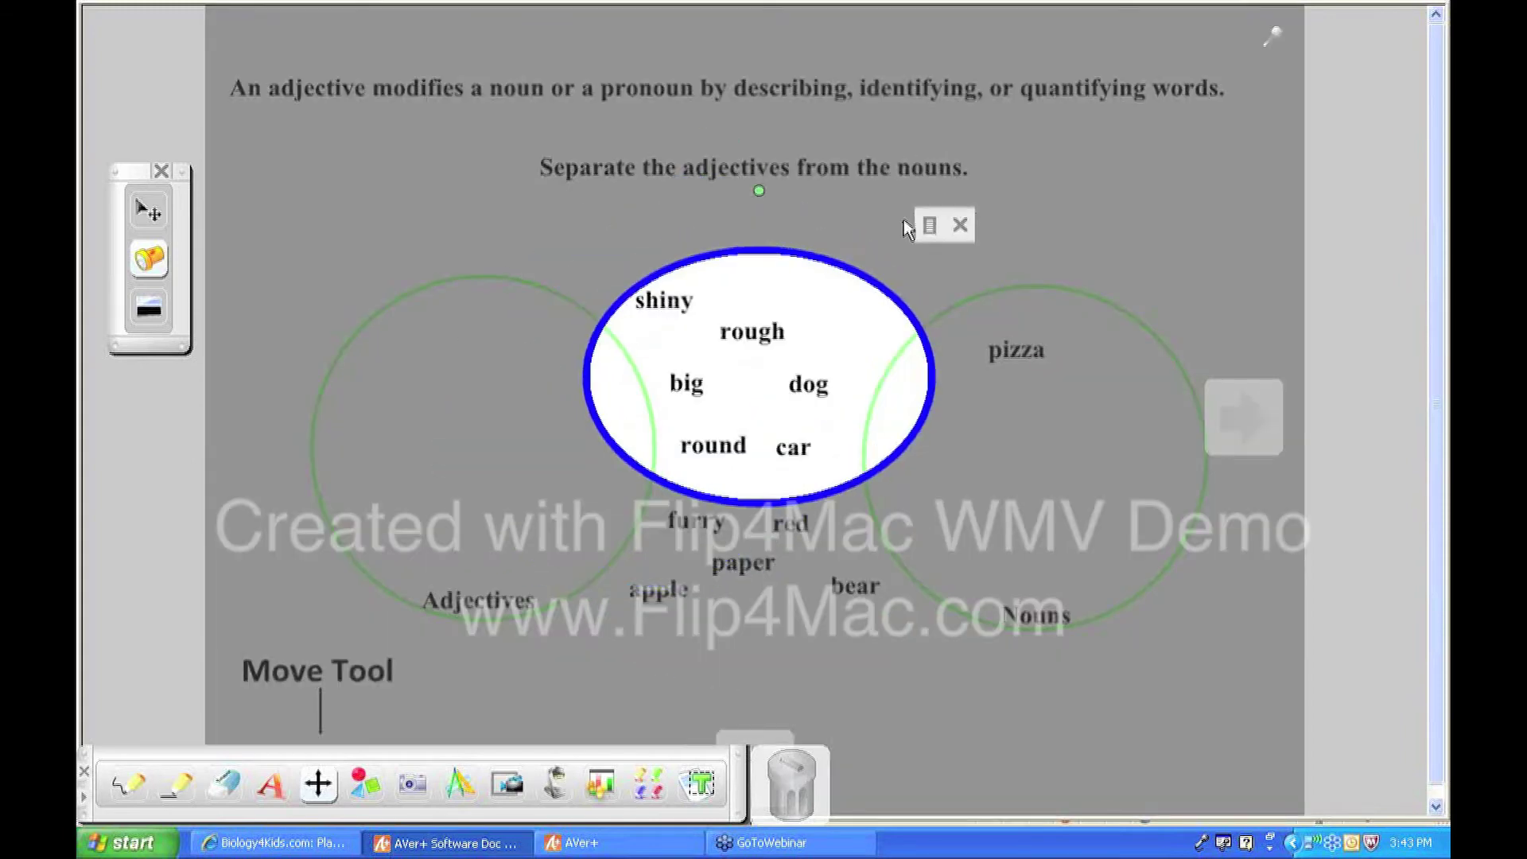
click(961, 230)
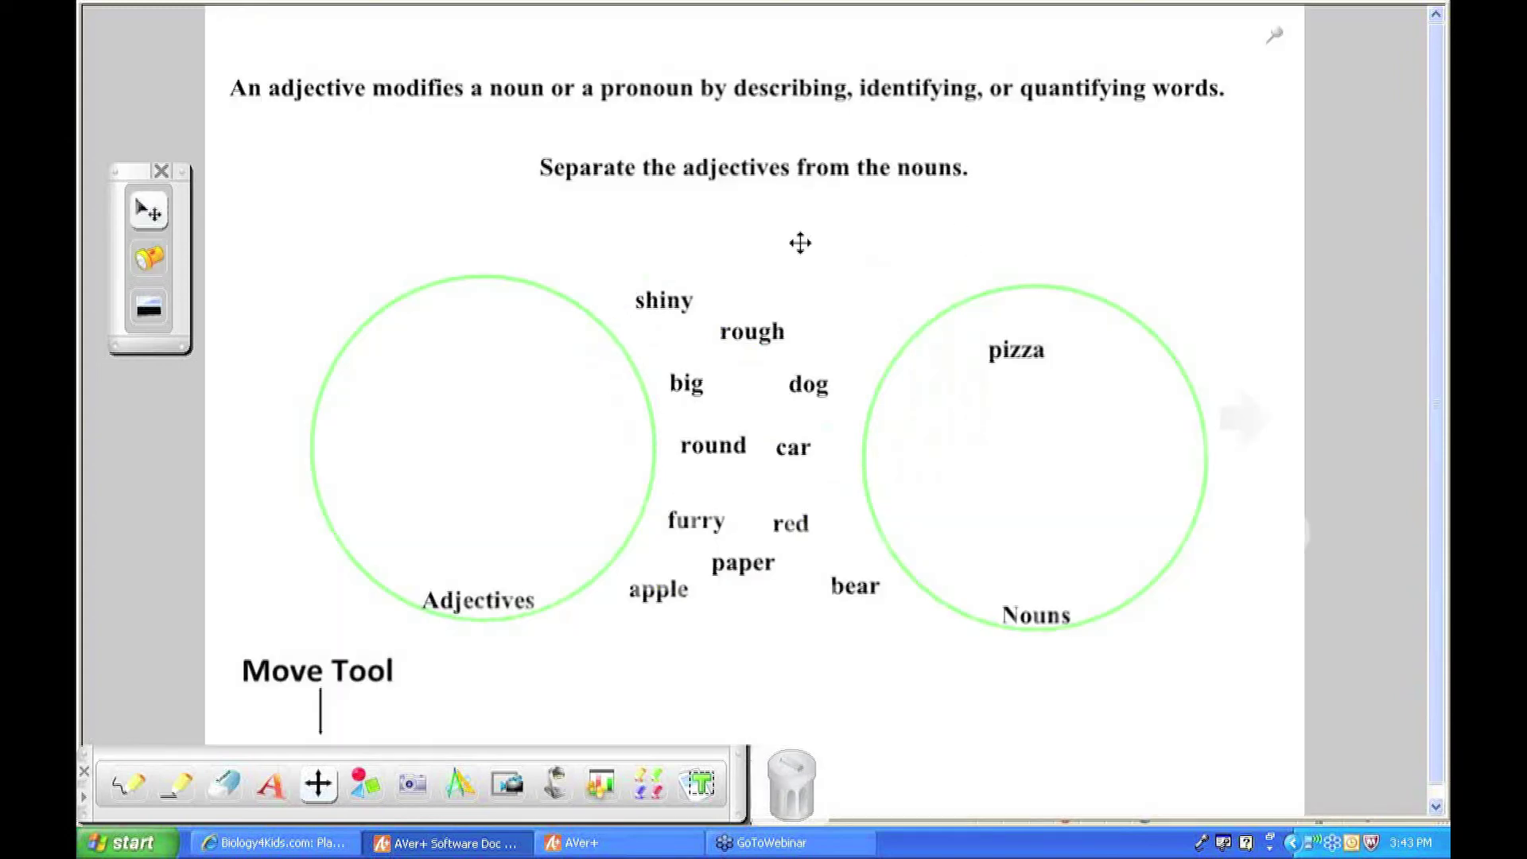
- Cover the lower part of the page with the screen shade and remove it again
click(151, 310)
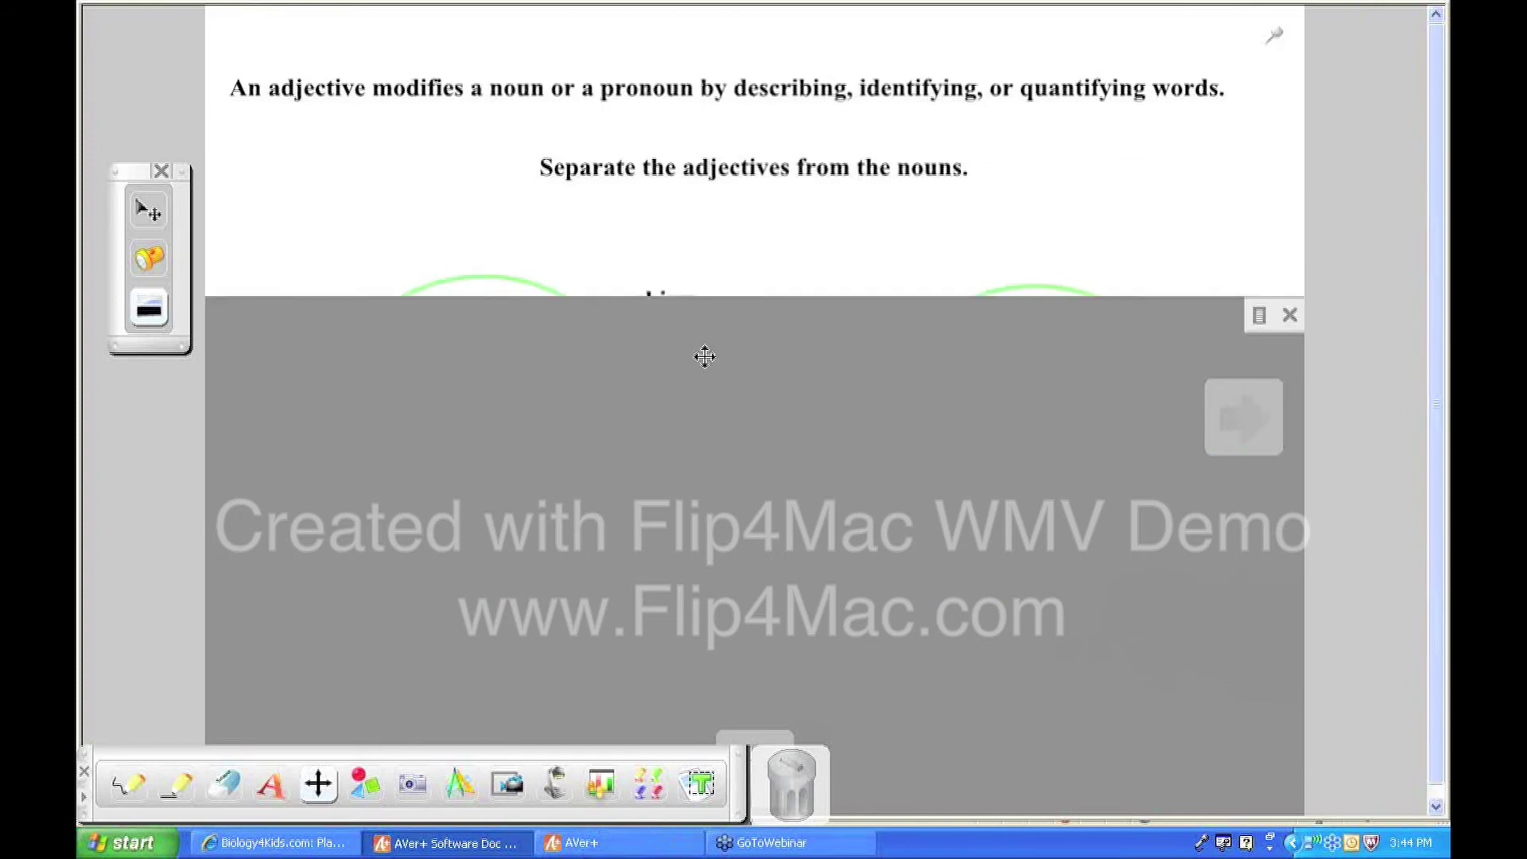
click(1290, 316)
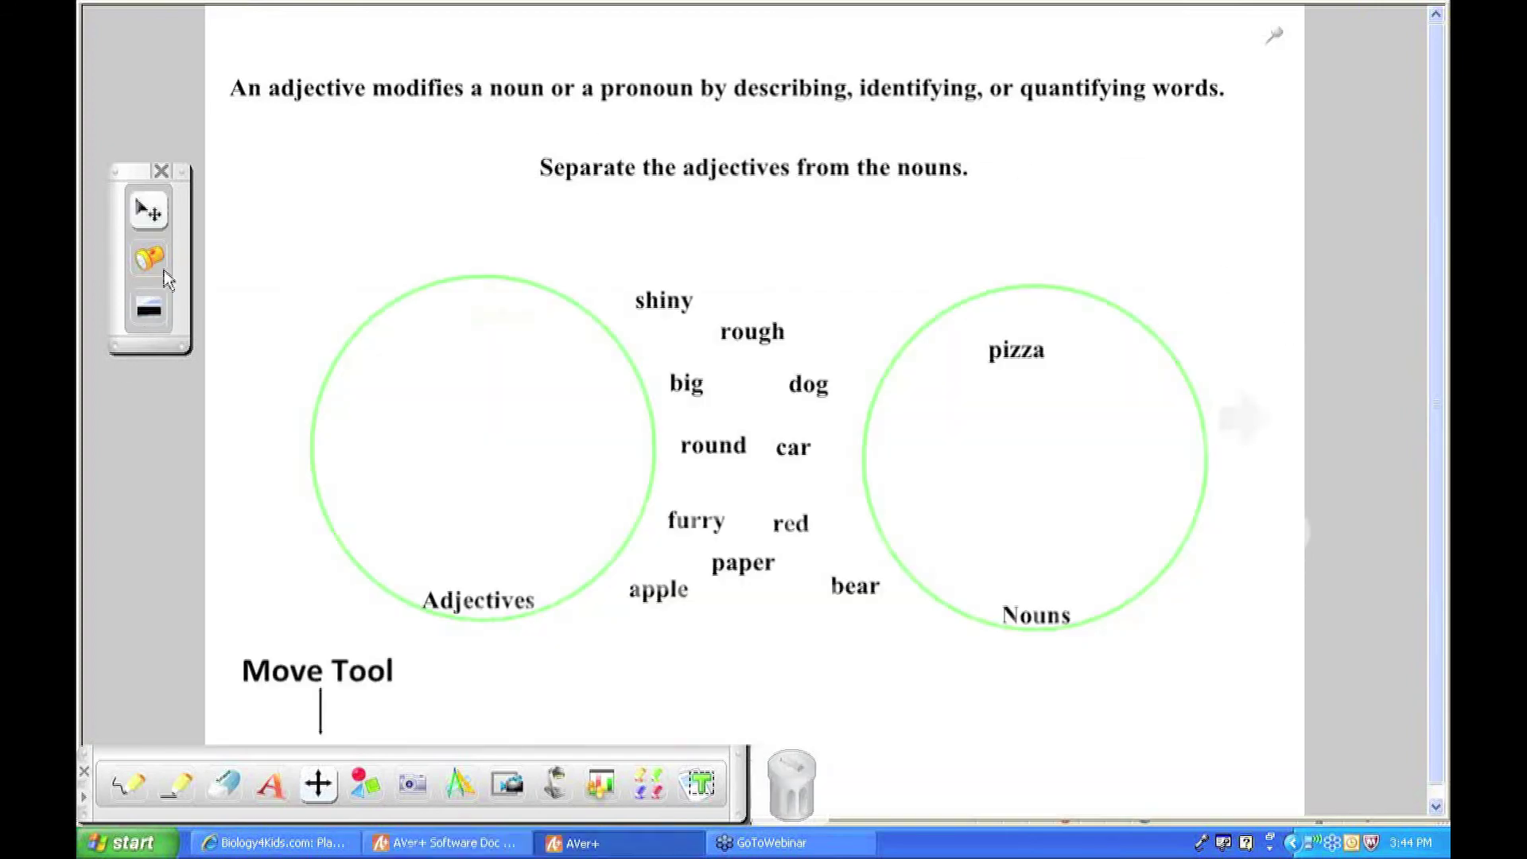
- Close the Options Panel and go to the next page, about inserting media
click(164, 174)
mouse_move(1061, 8)
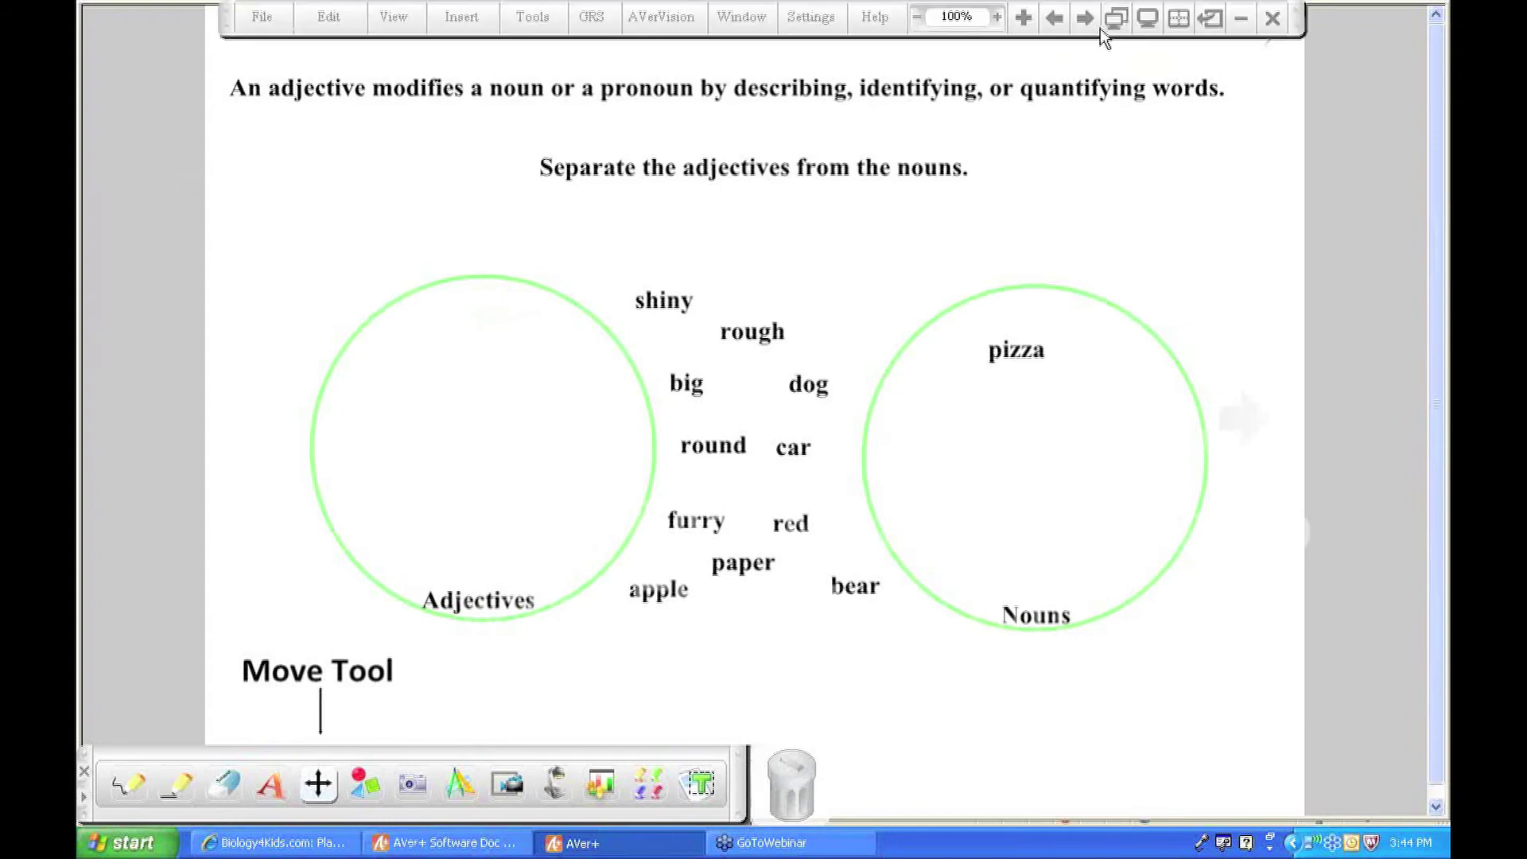
click(1087, 24)
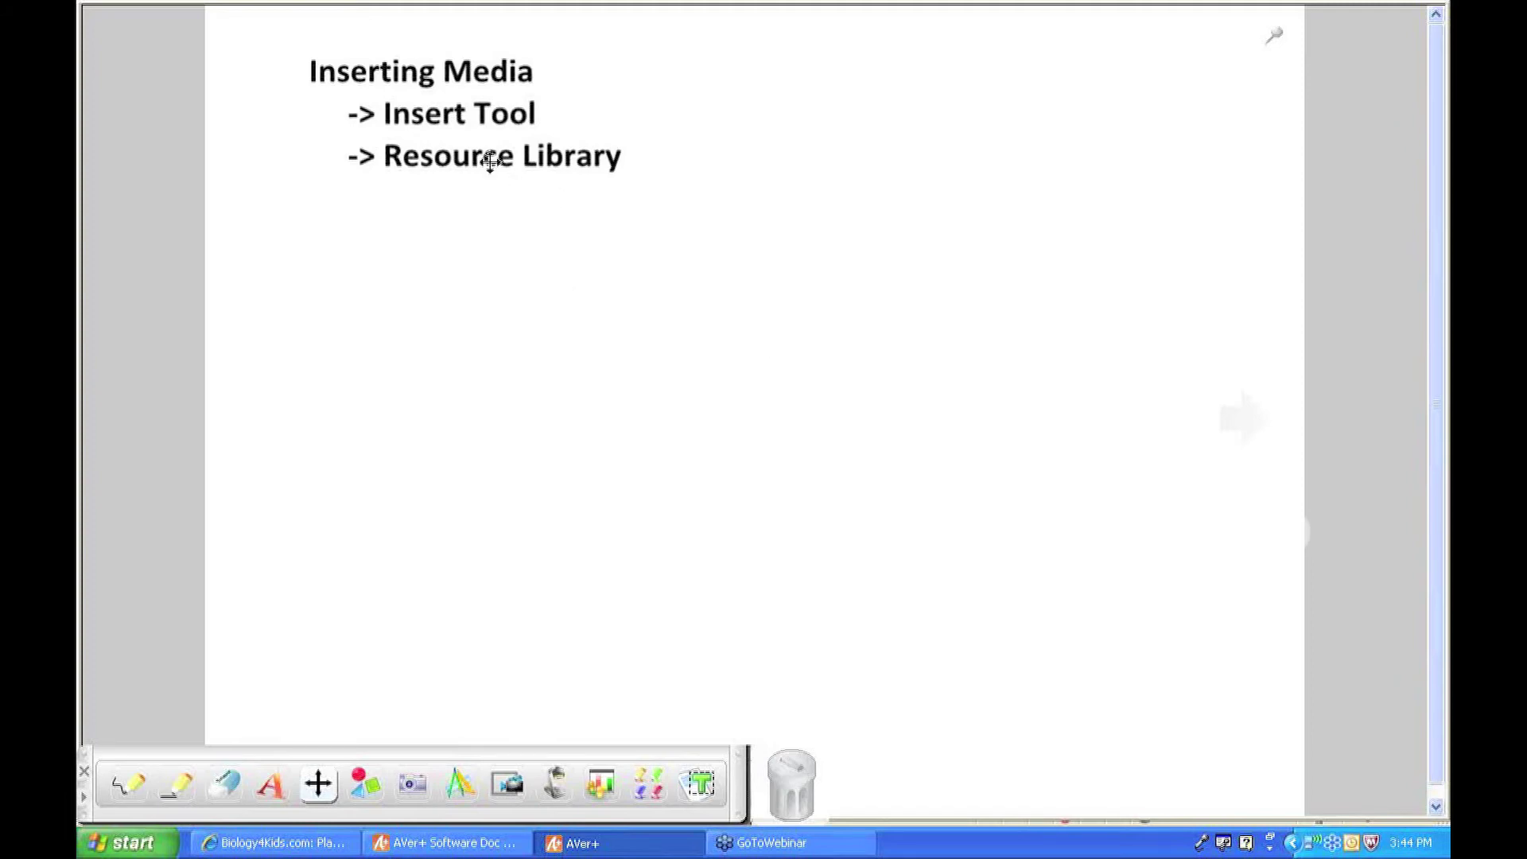
- Insert the lizard picture file and move it below the Inserting Media list
mouse_move(435, 61)
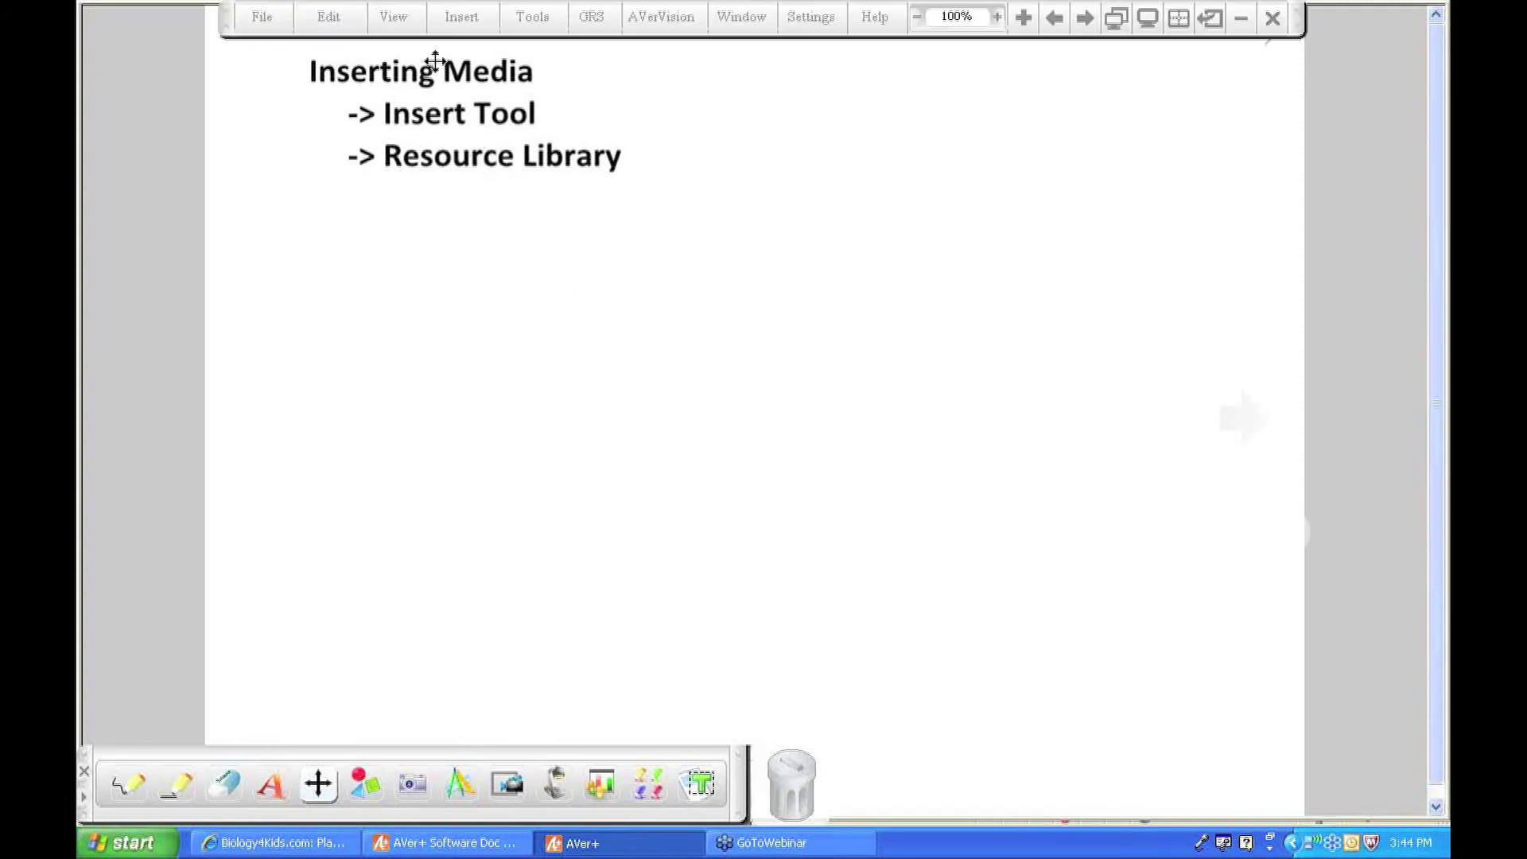
click(456, 27)
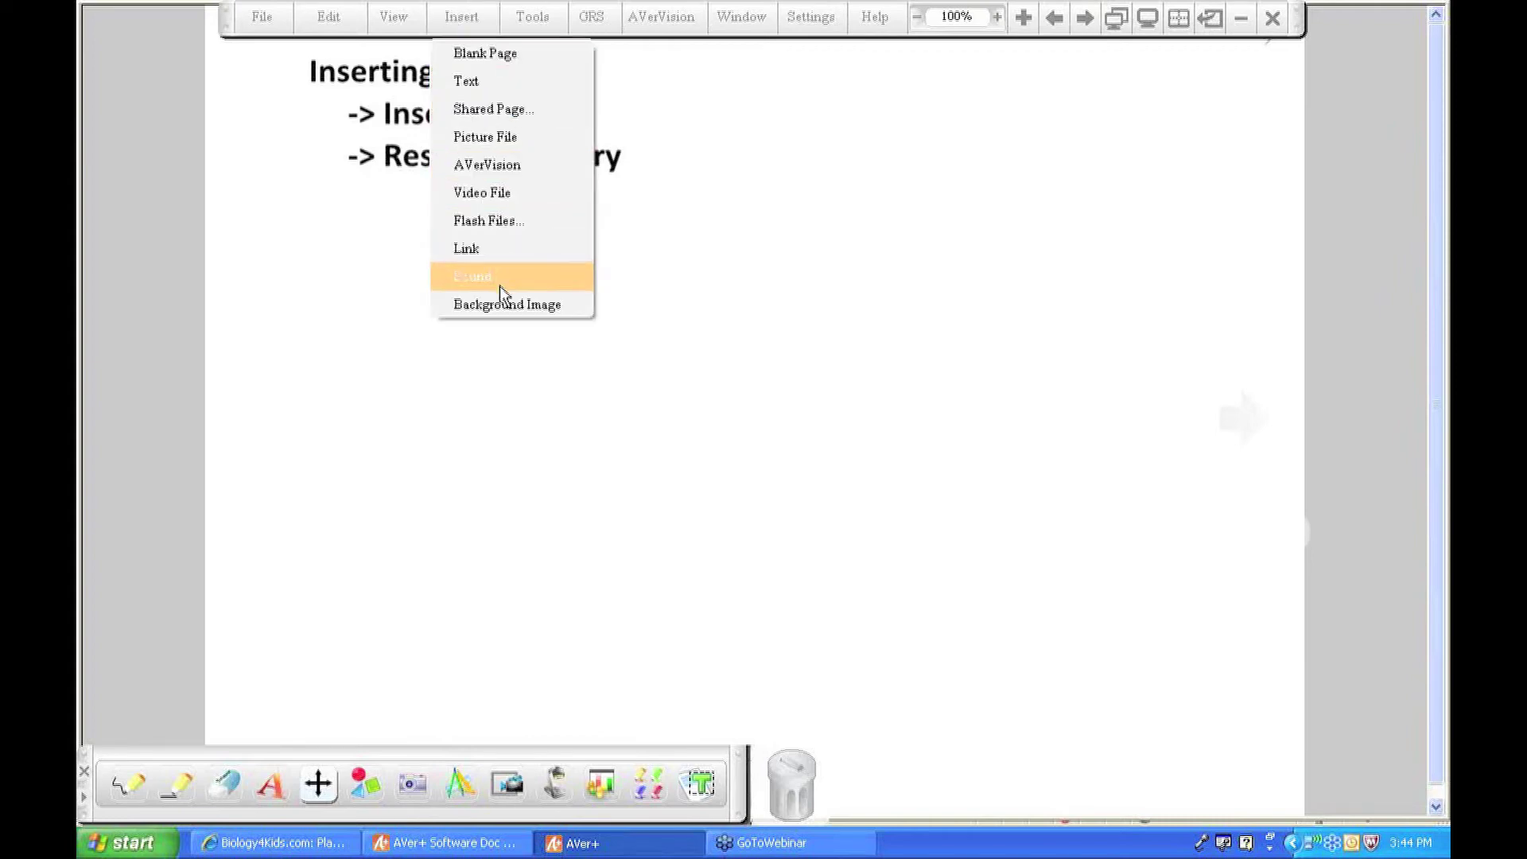
click(480, 145)
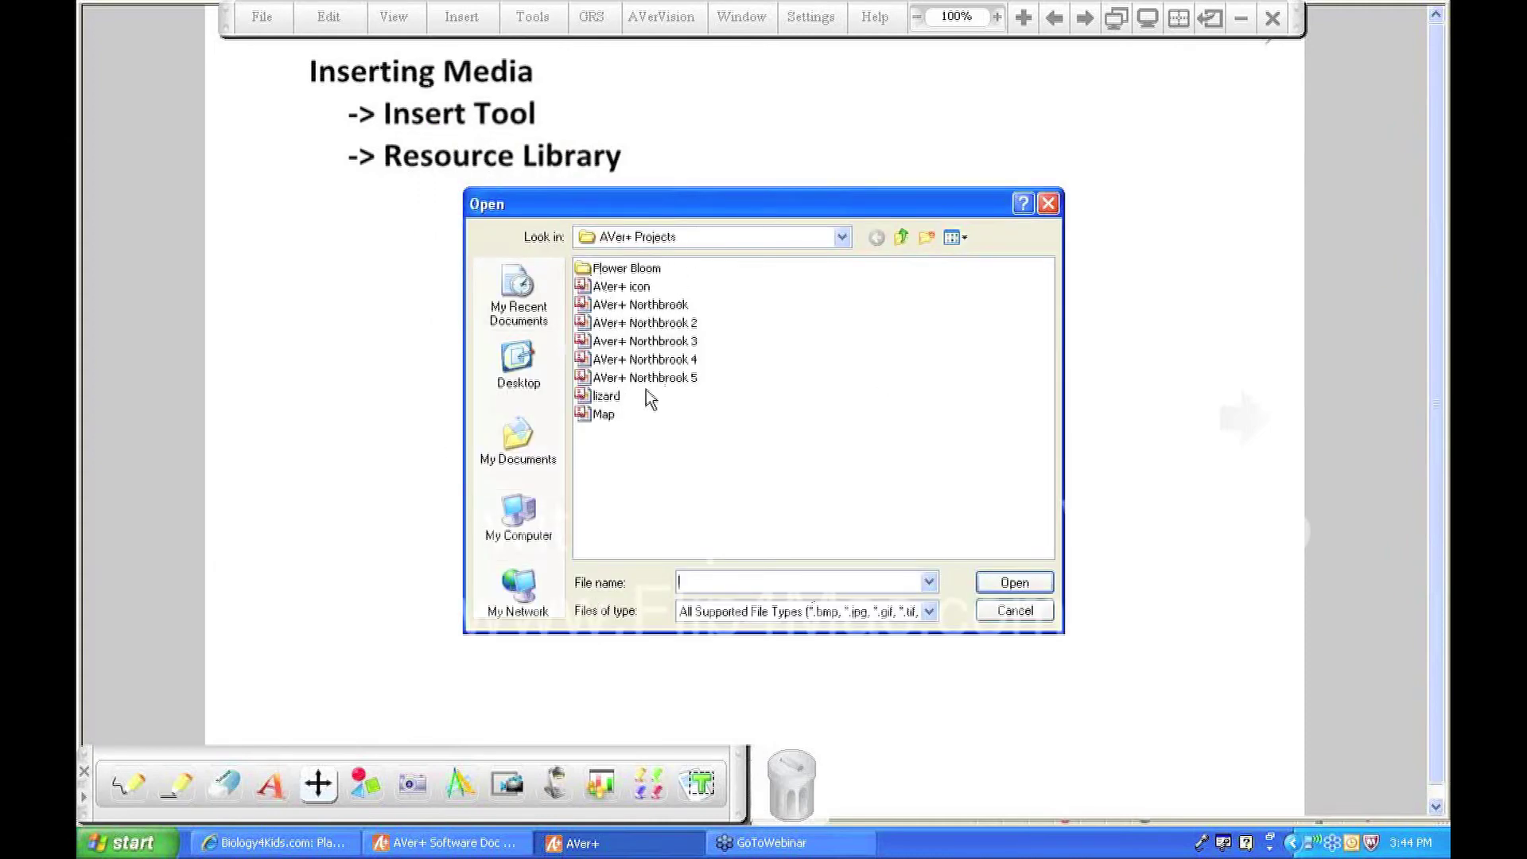
double_click(616, 397)
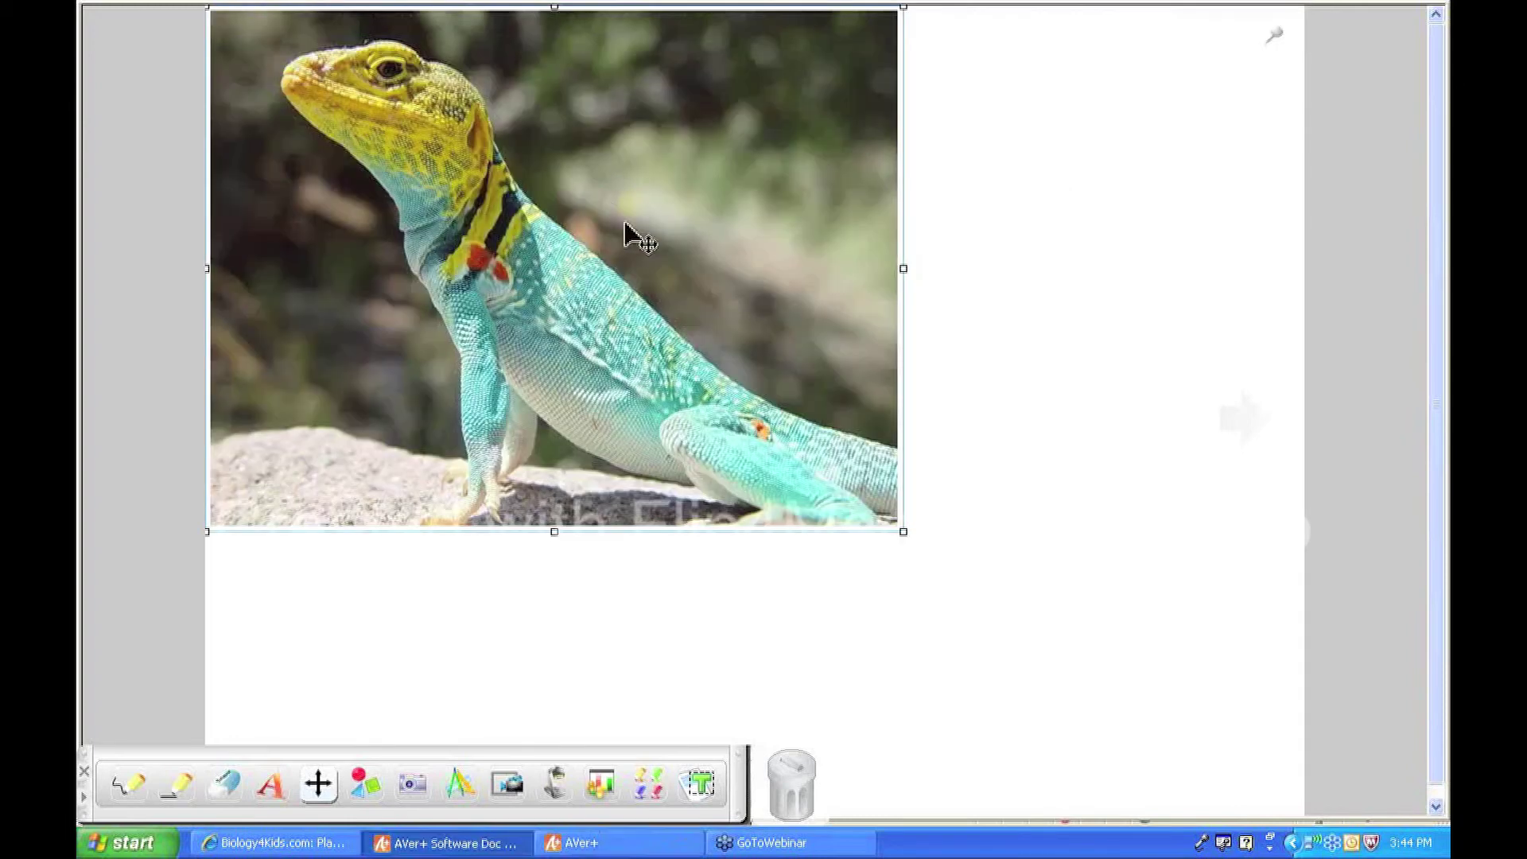
drag(625, 222, 776, 383)
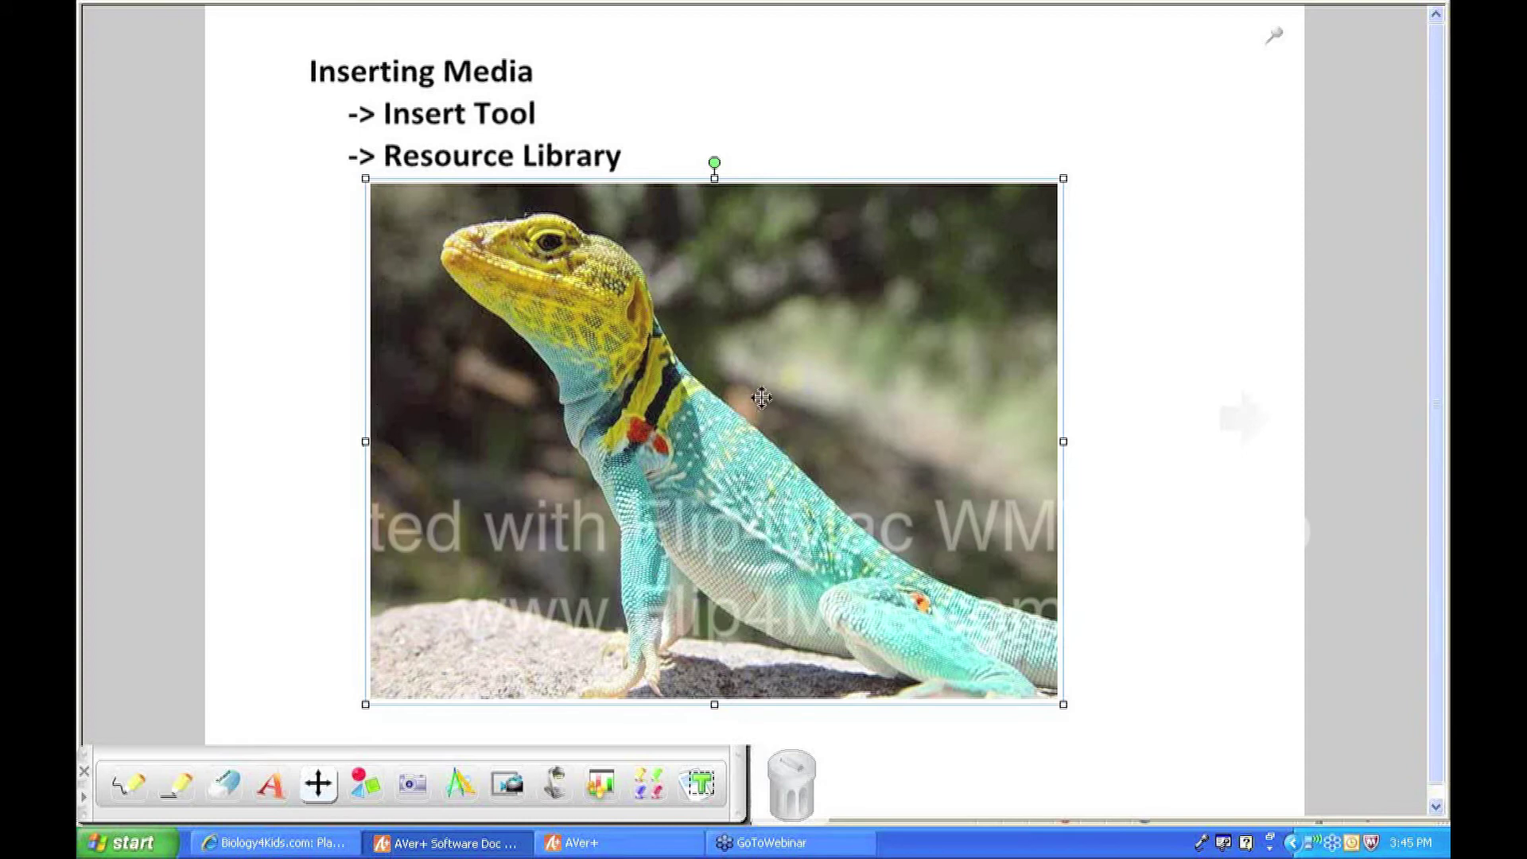
- Lock the lizard picture's aspect, shrink it to about half size, and move it to the right half of the page
right_click(796, 337)
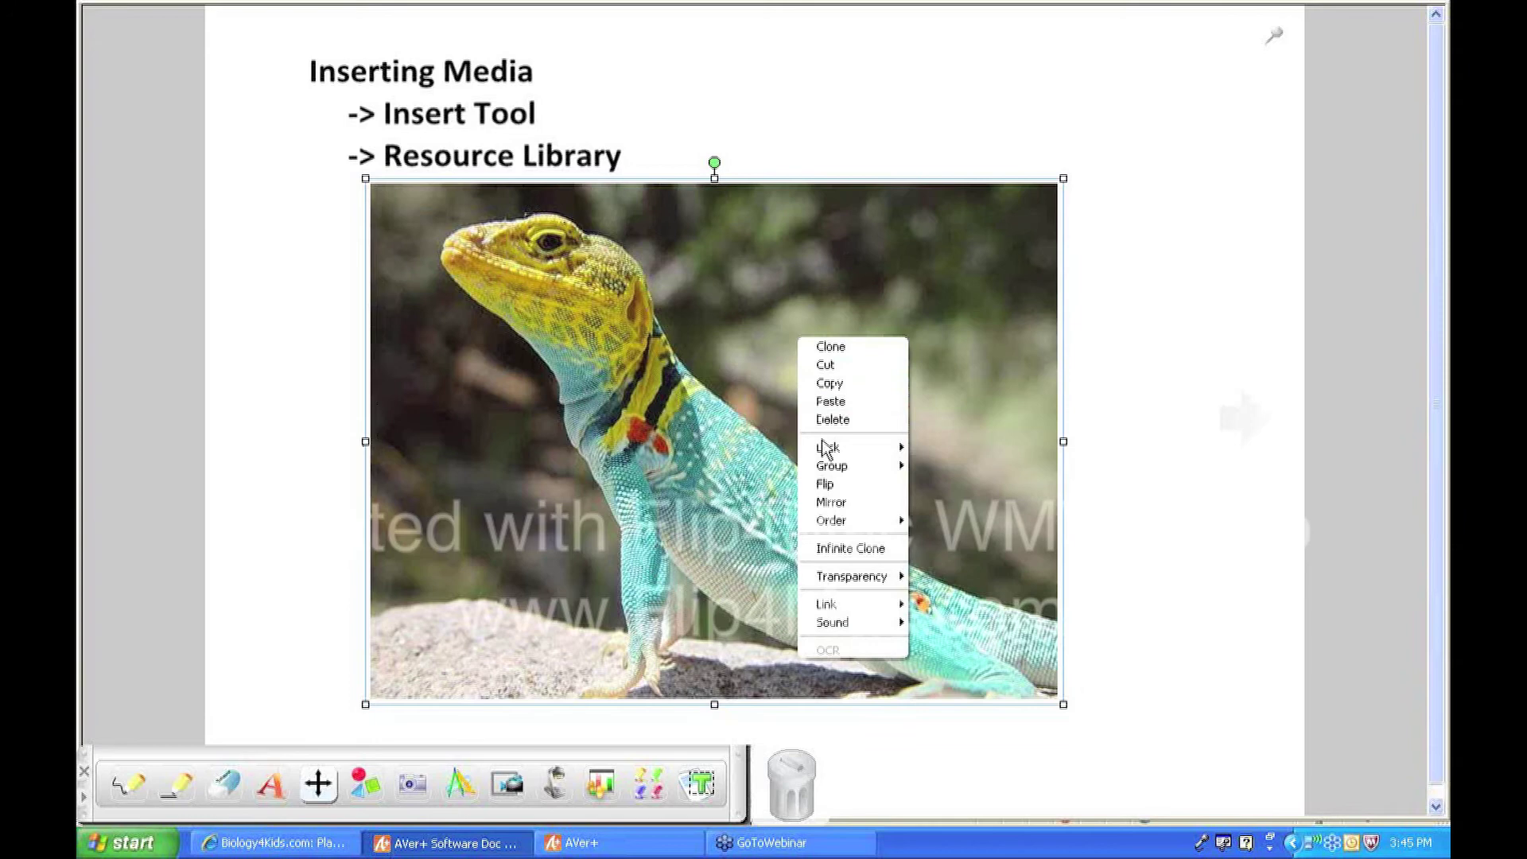
mouse_move(836, 448)
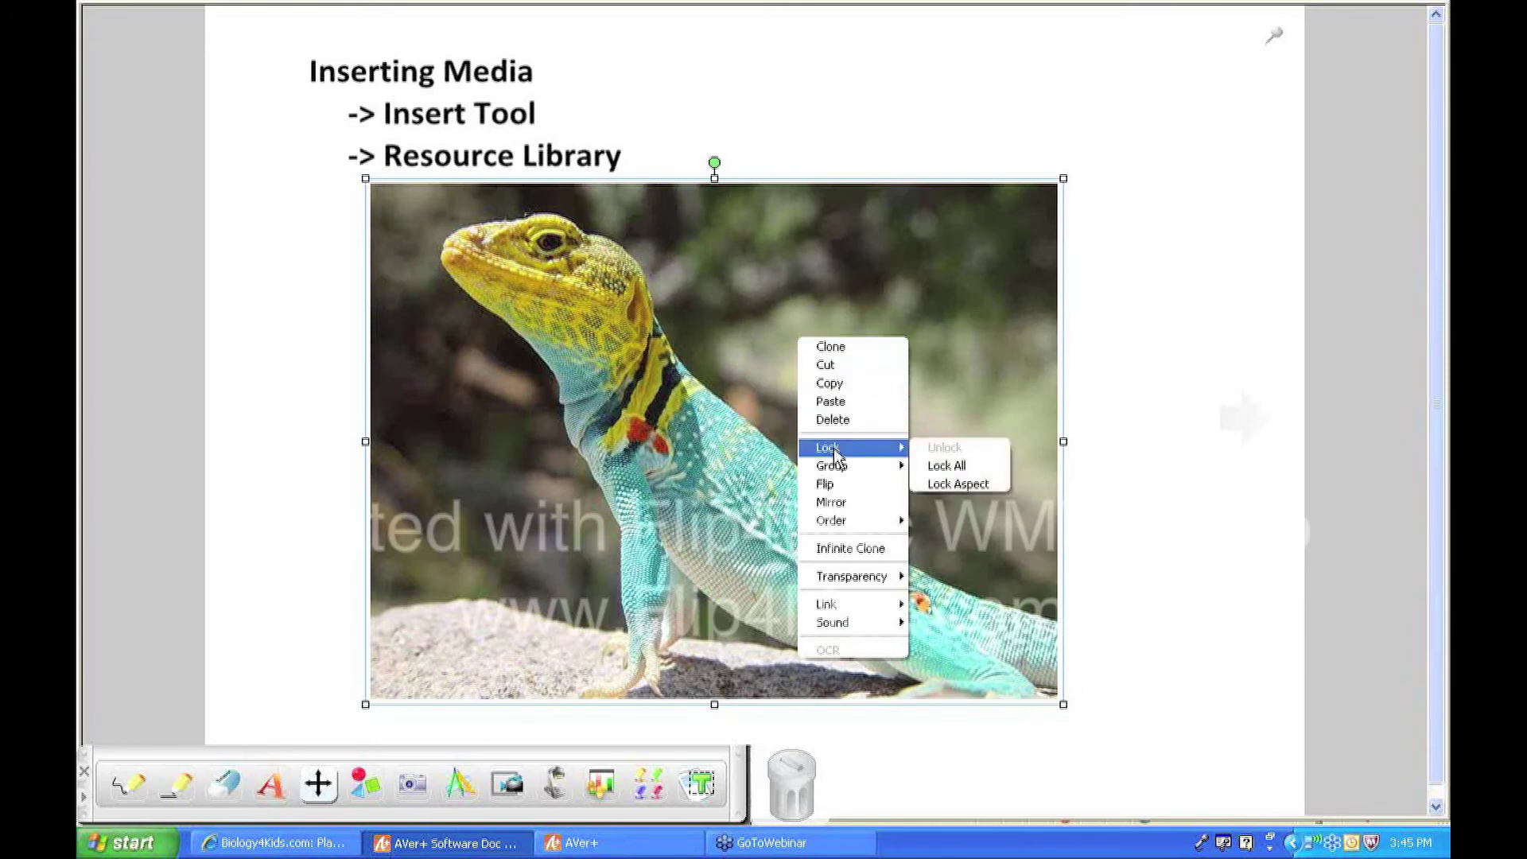
click(945, 485)
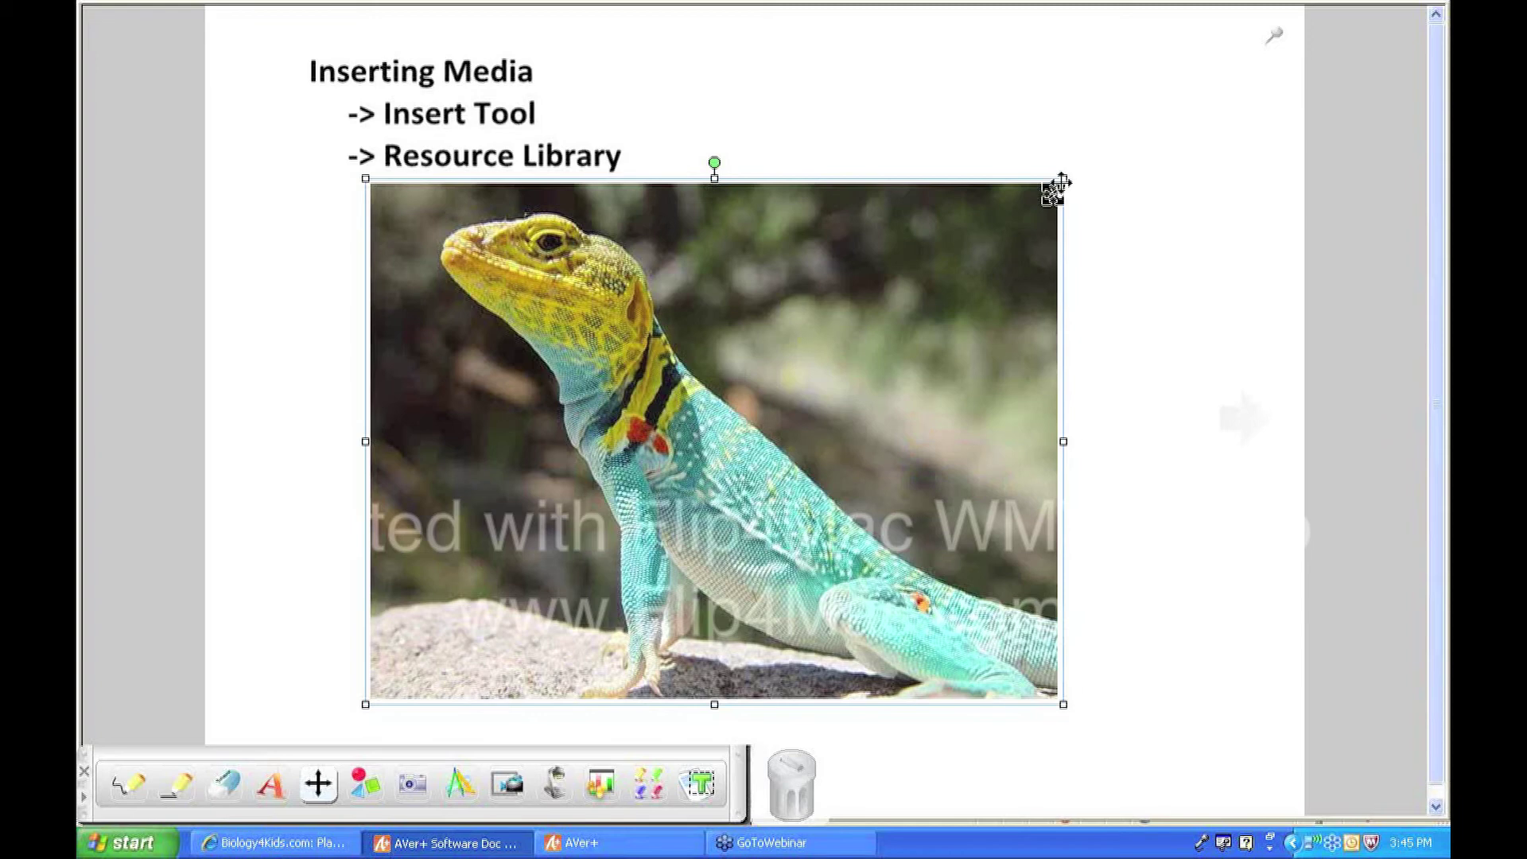
drag(1058, 184, 711, 439)
drag(706, 601, 1022, 420)
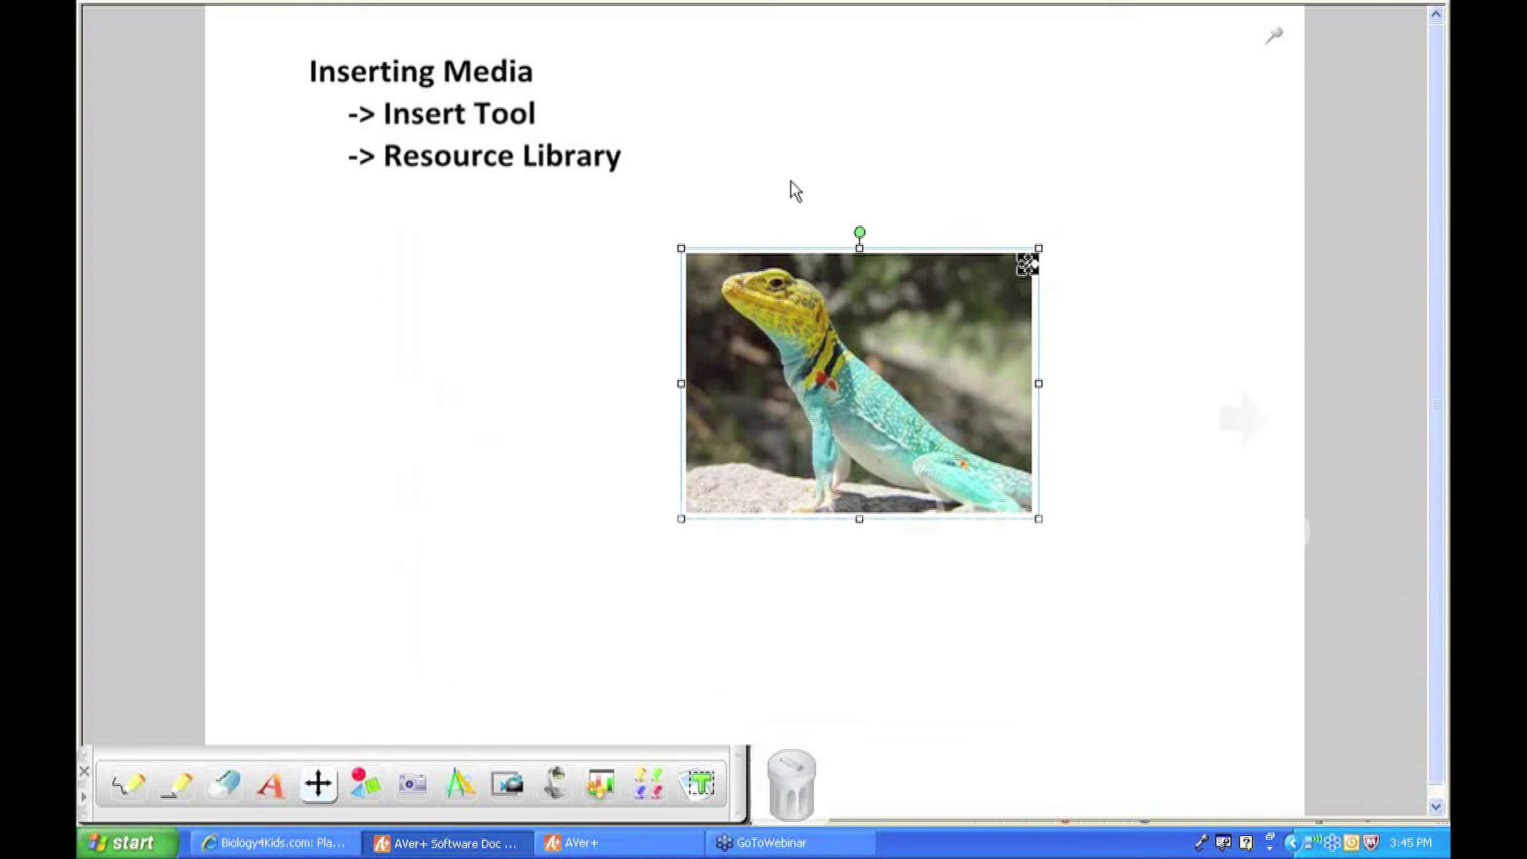
click(454, 19)
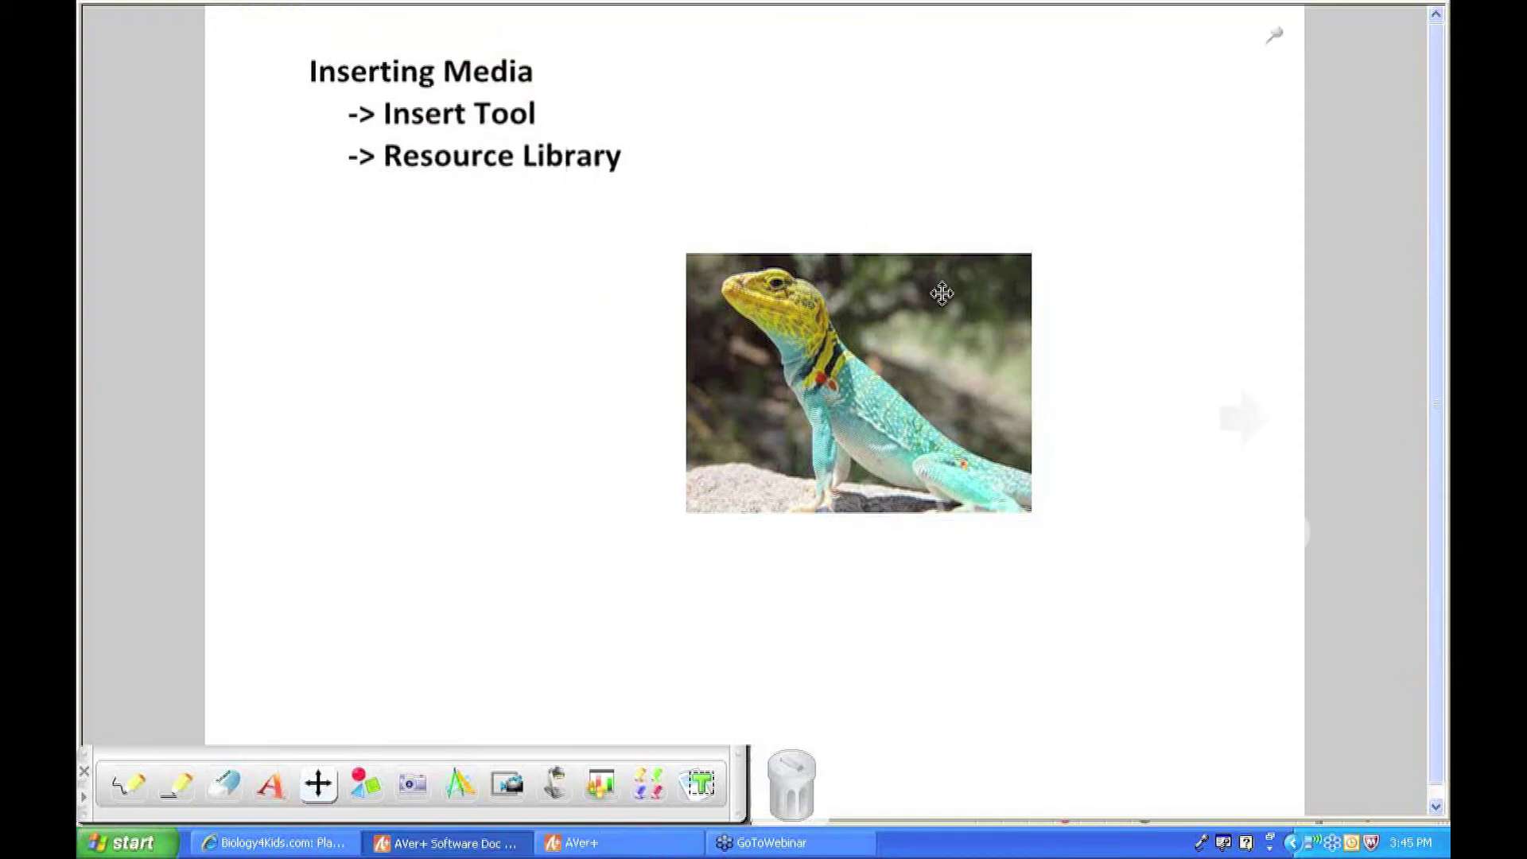
drag(931, 310, 1062, 279)
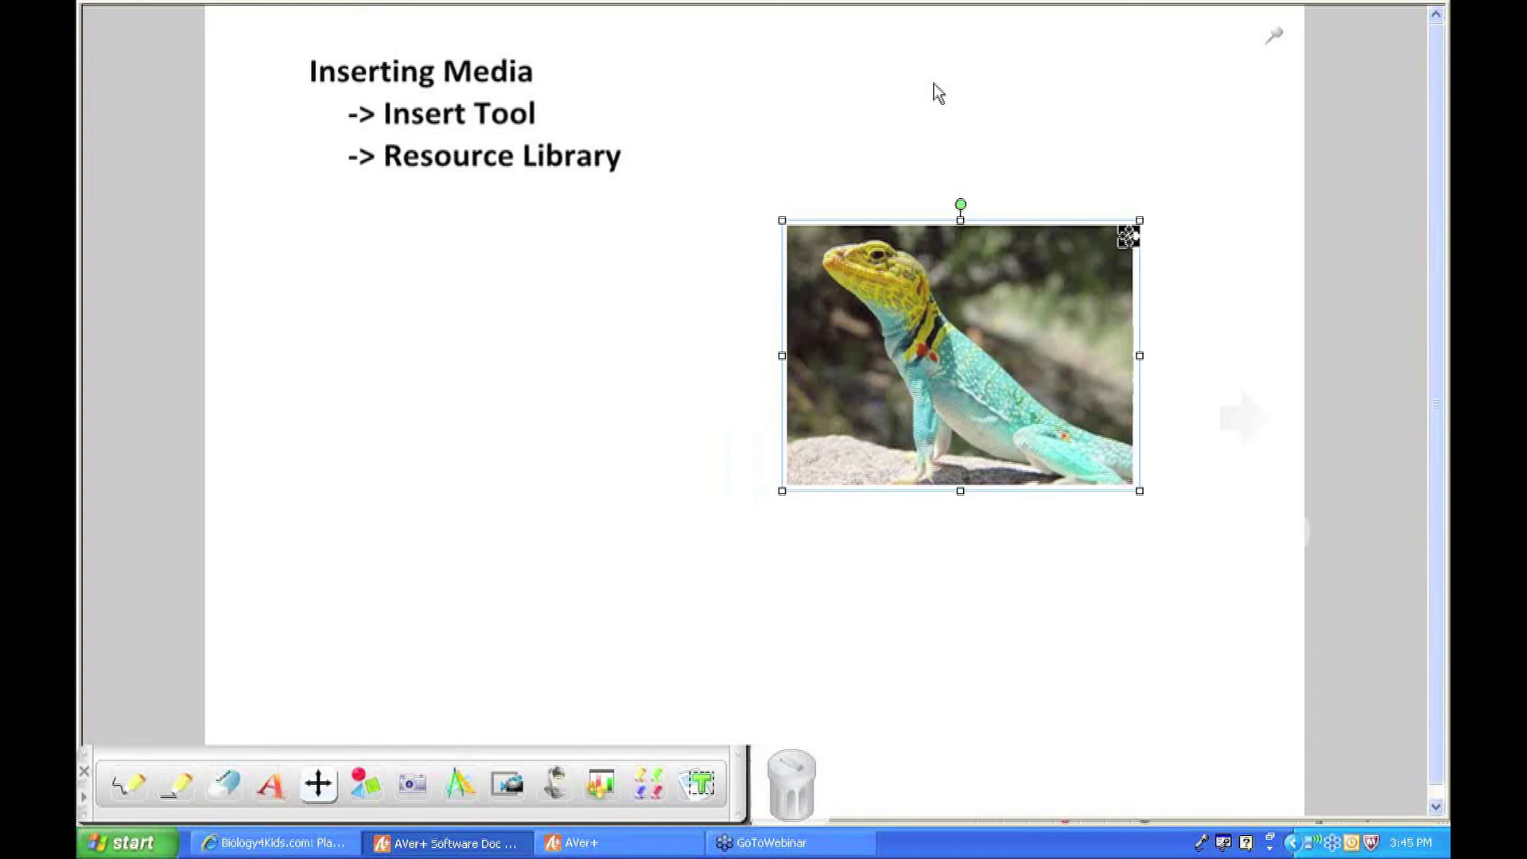
- View the Lang. Arts folder of My Library in the Management settings, look at the dialog for adding files, and close without adding any
mouse_move(907, 32)
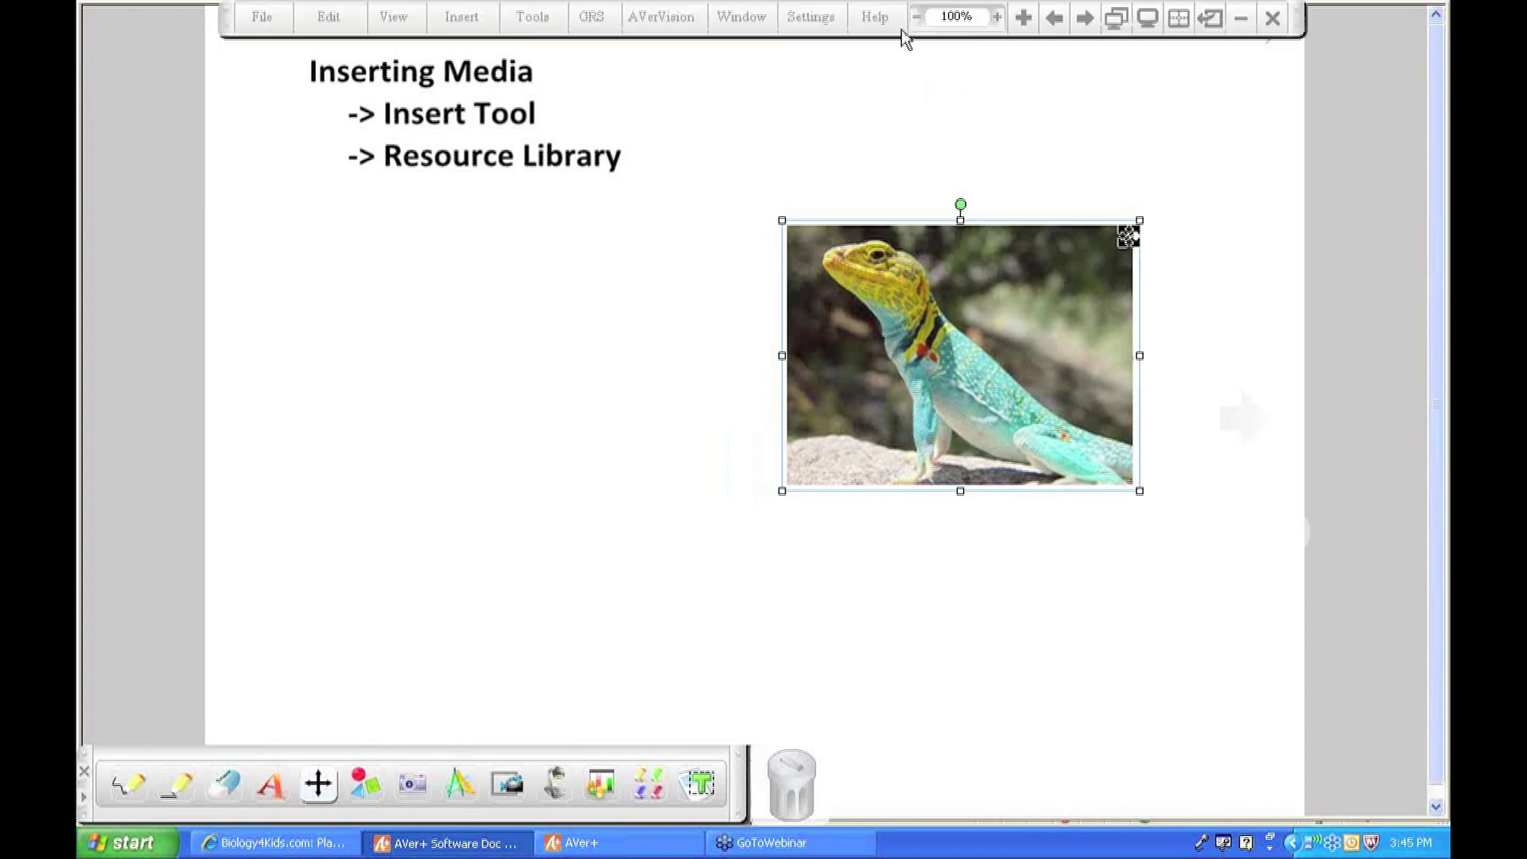
click(824, 23)
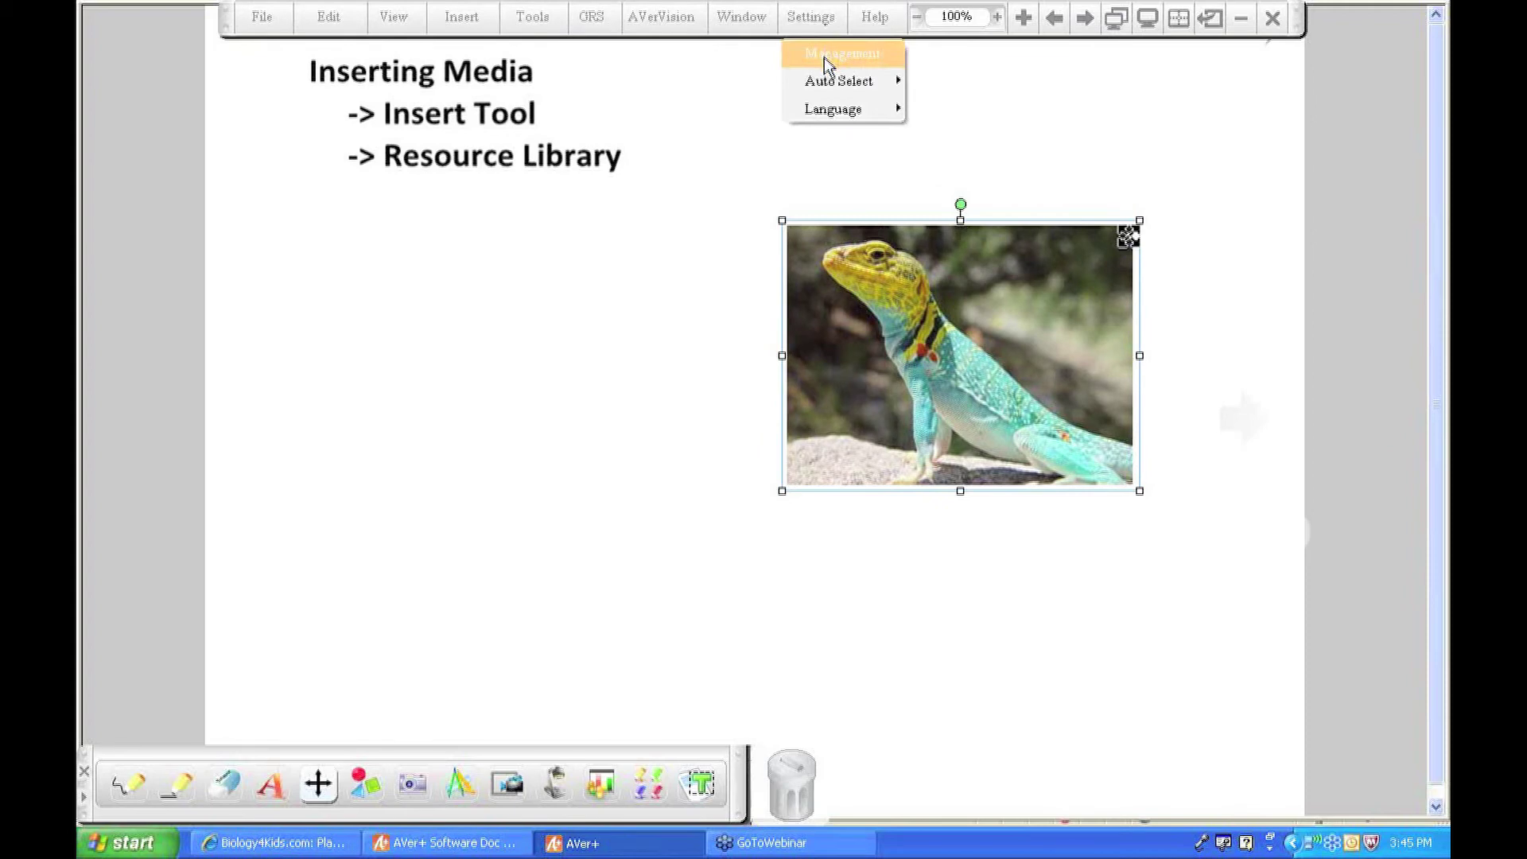
click(825, 56)
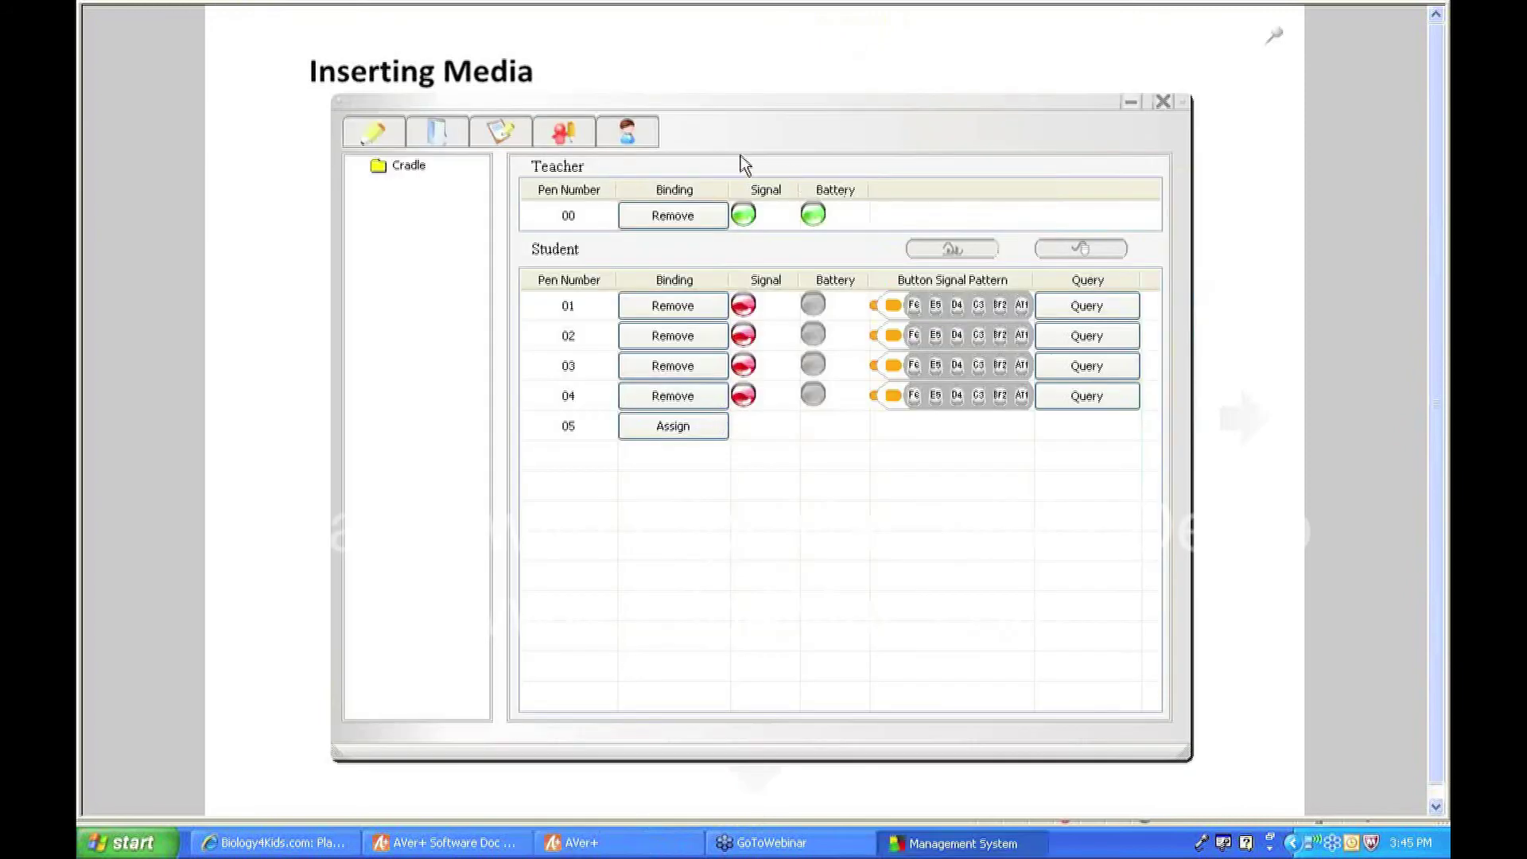
click(625, 132)
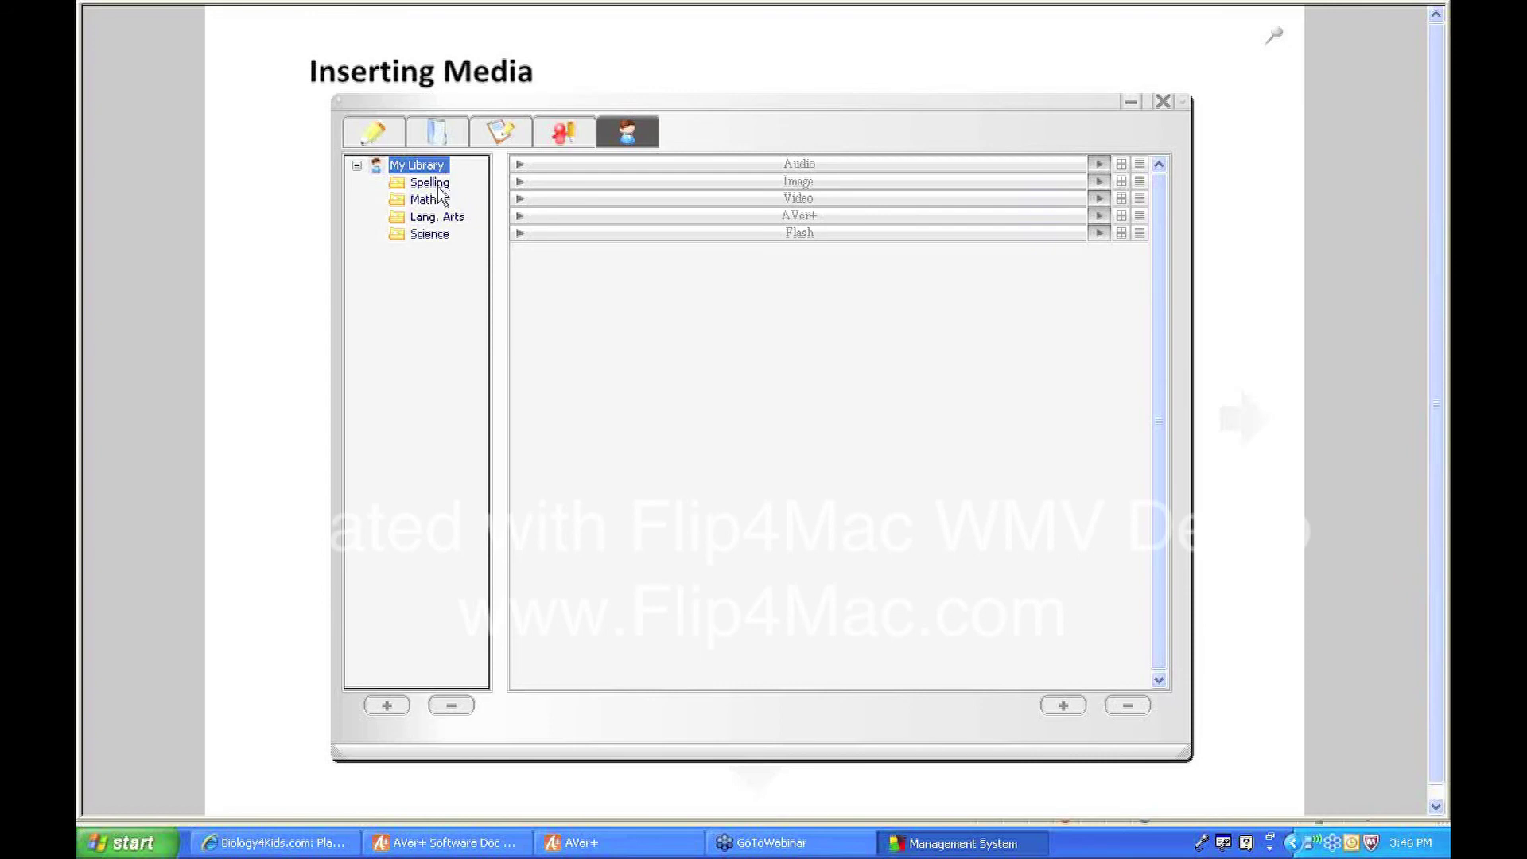
click(447, 218)
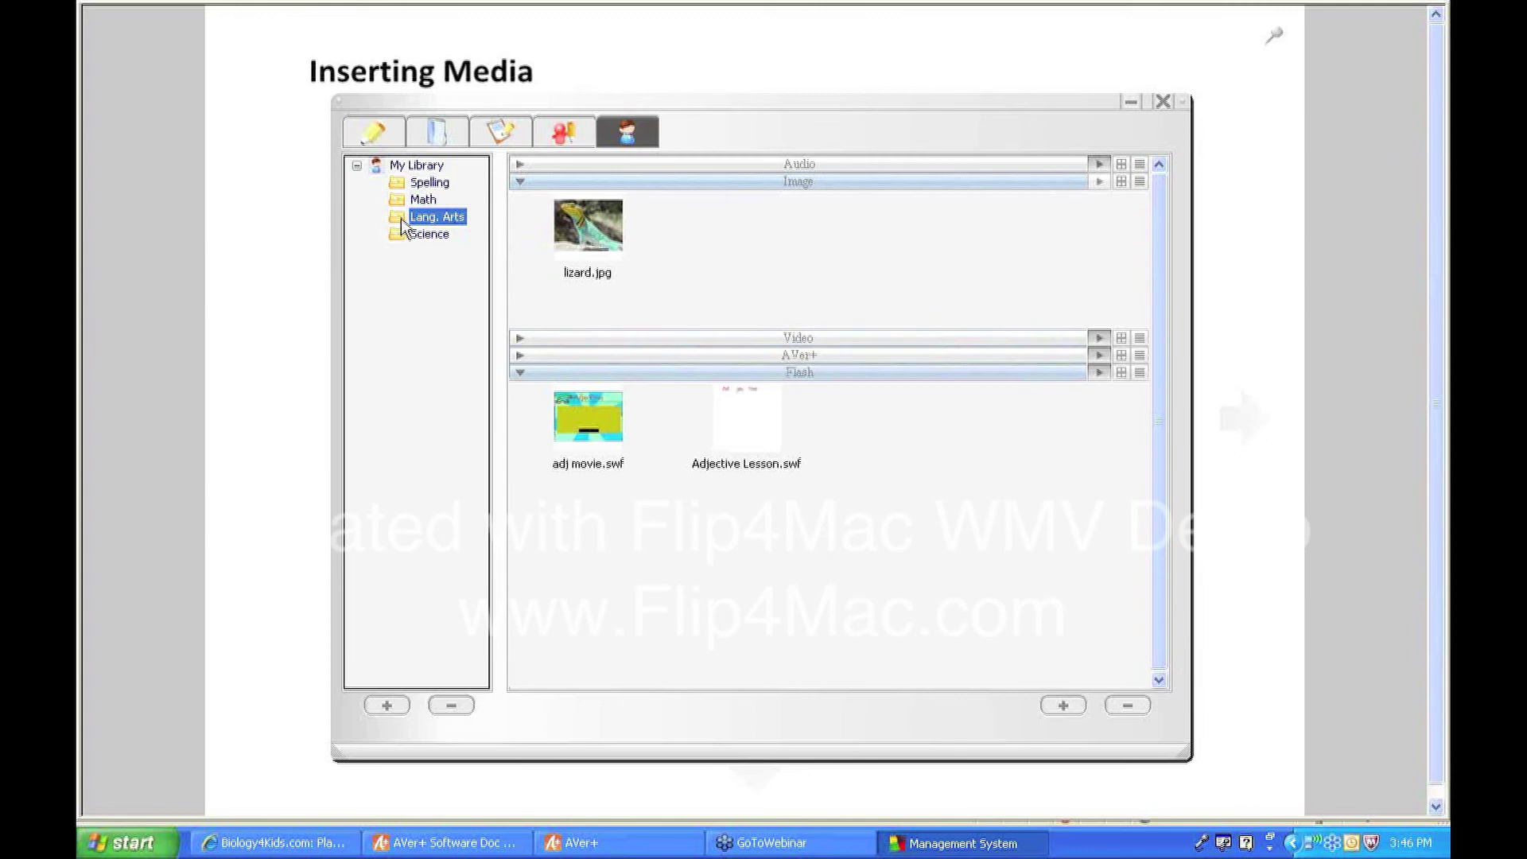
click(1063, 706)
click(1062, 705)
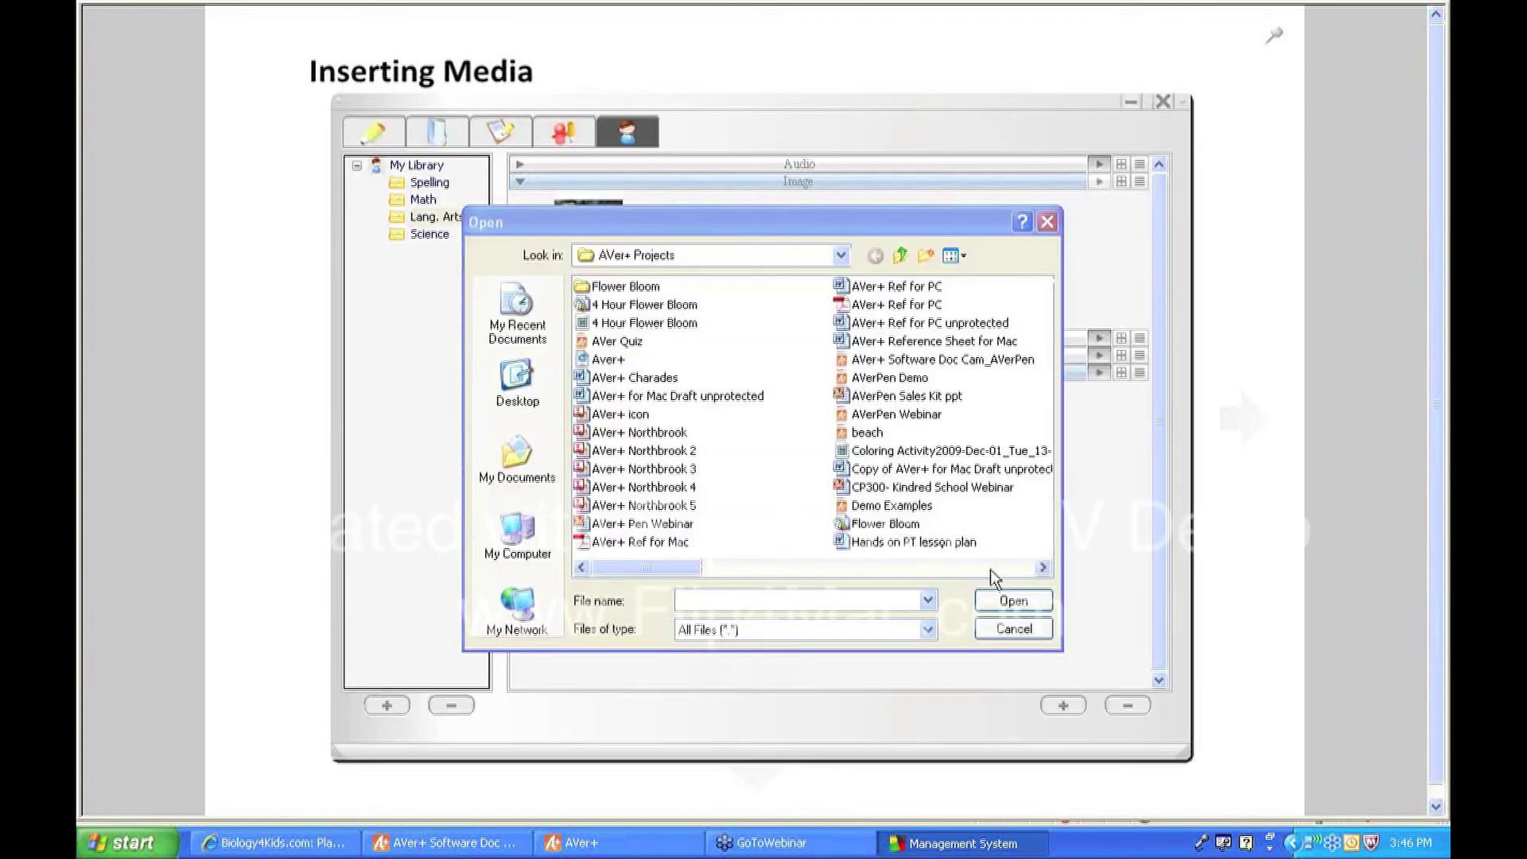
click(1013, 630)
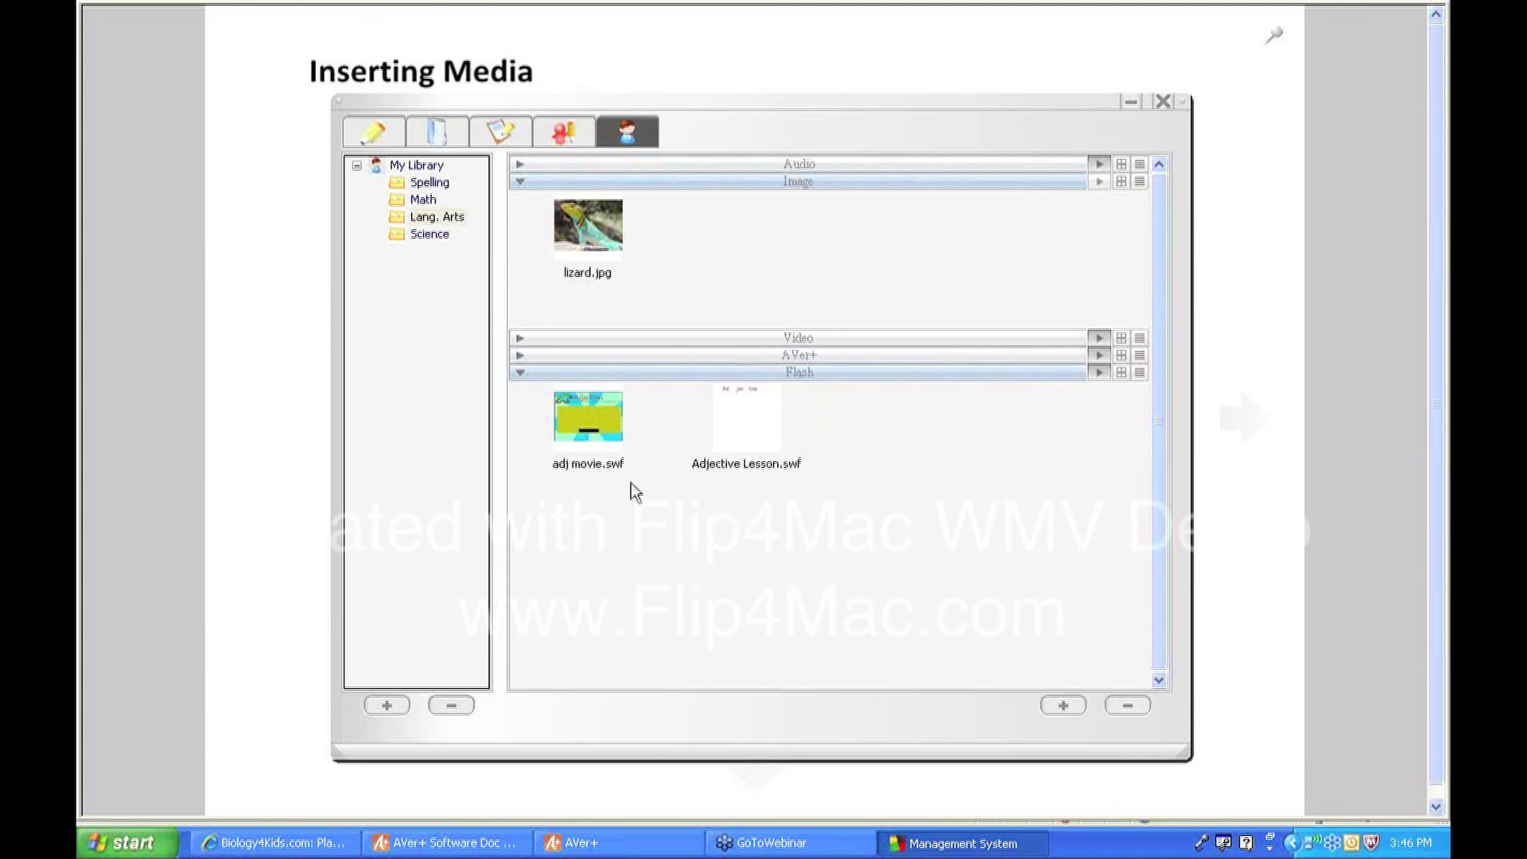
click(1162, 102)
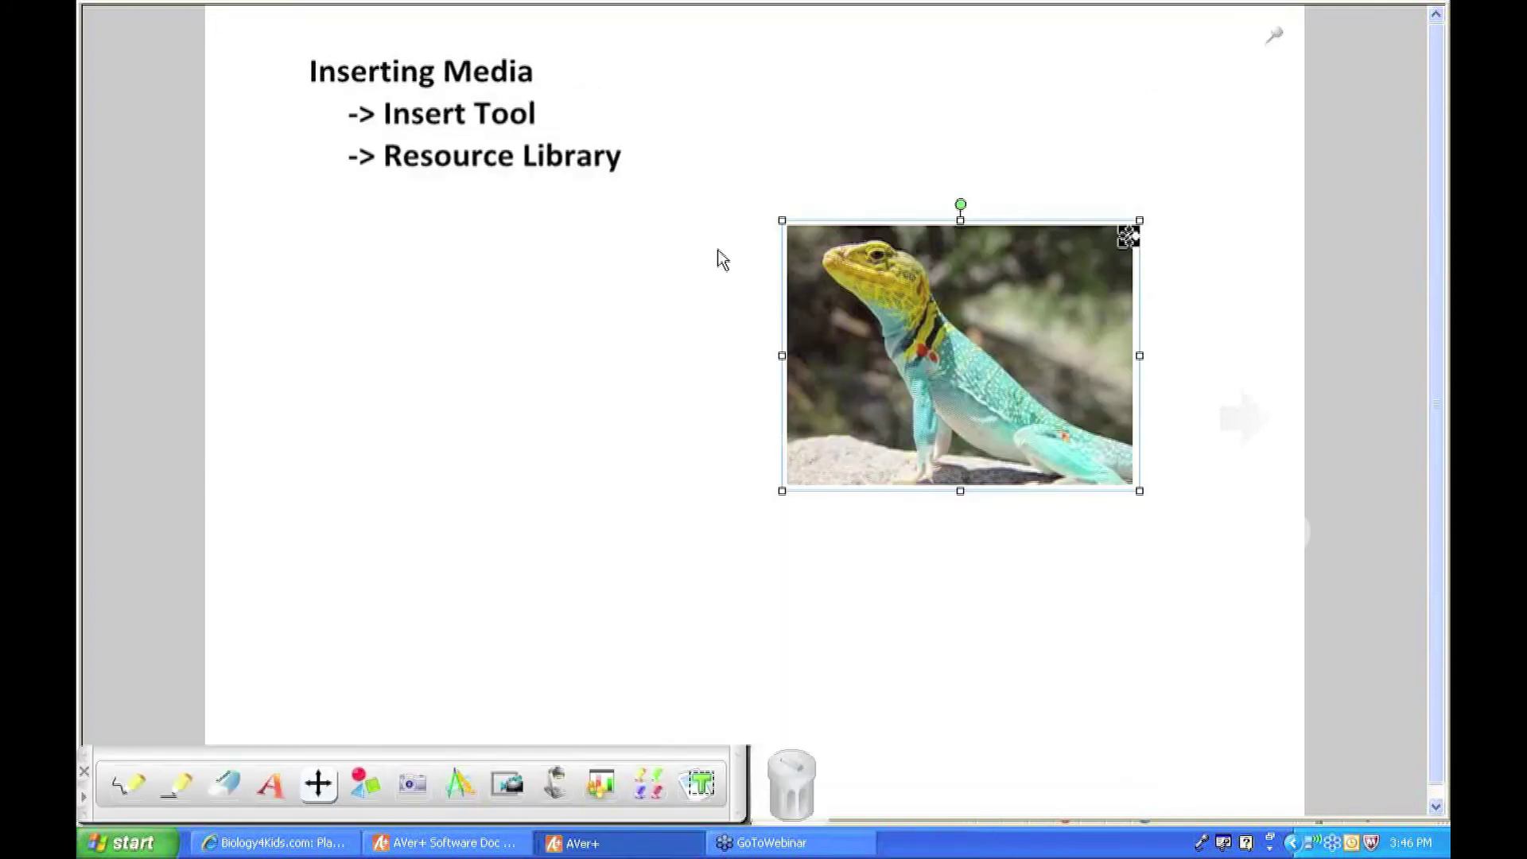
- Insert adj movie.swf from the Resource Library's Lang. Arts folder and place it over the lizard picture, below the heading list
mouse_move(787, 48)
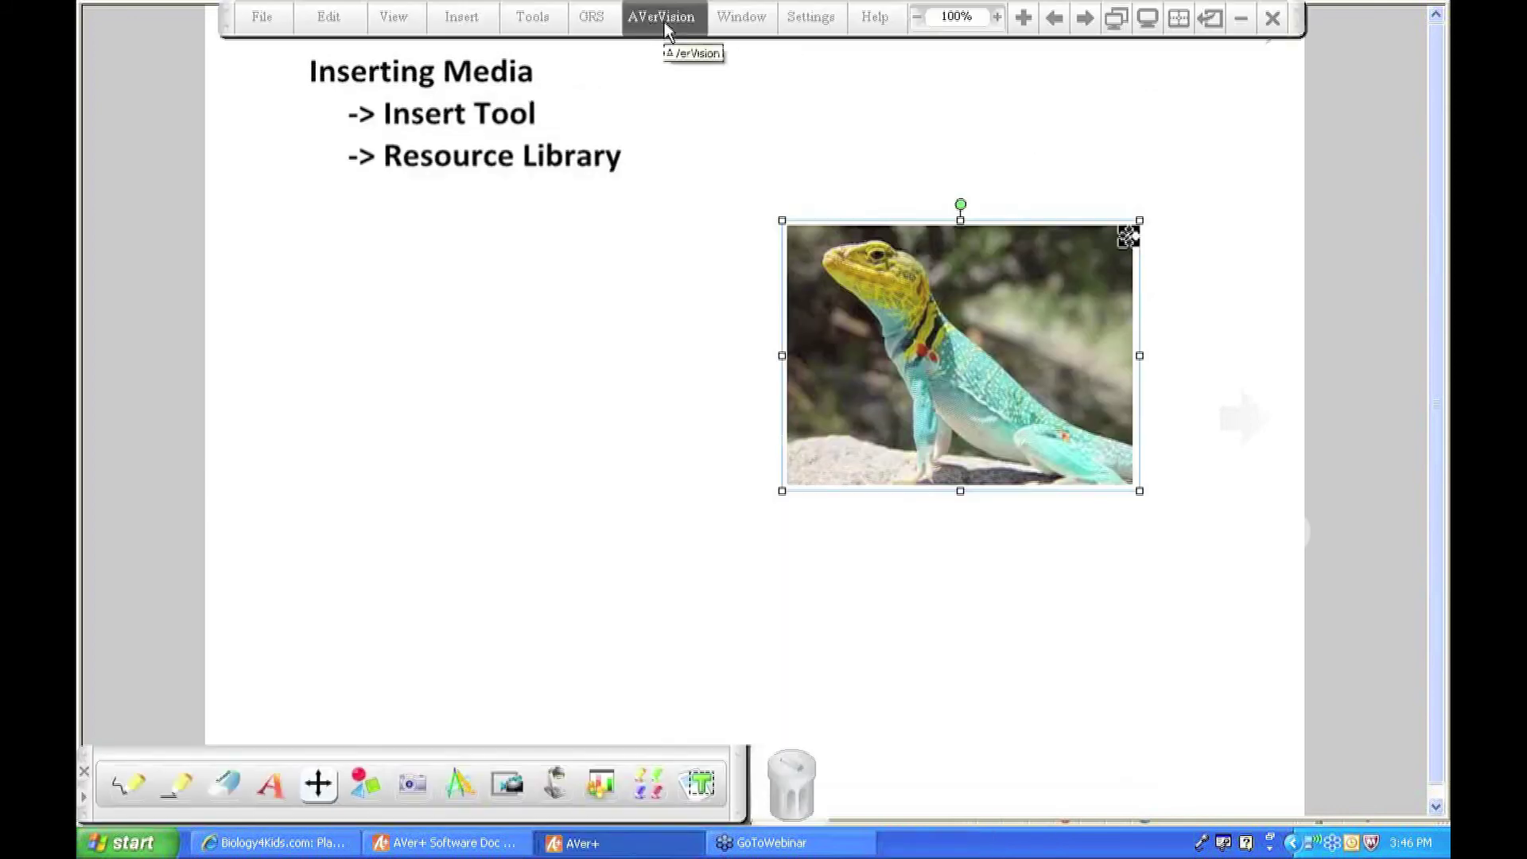
click(732, 18)
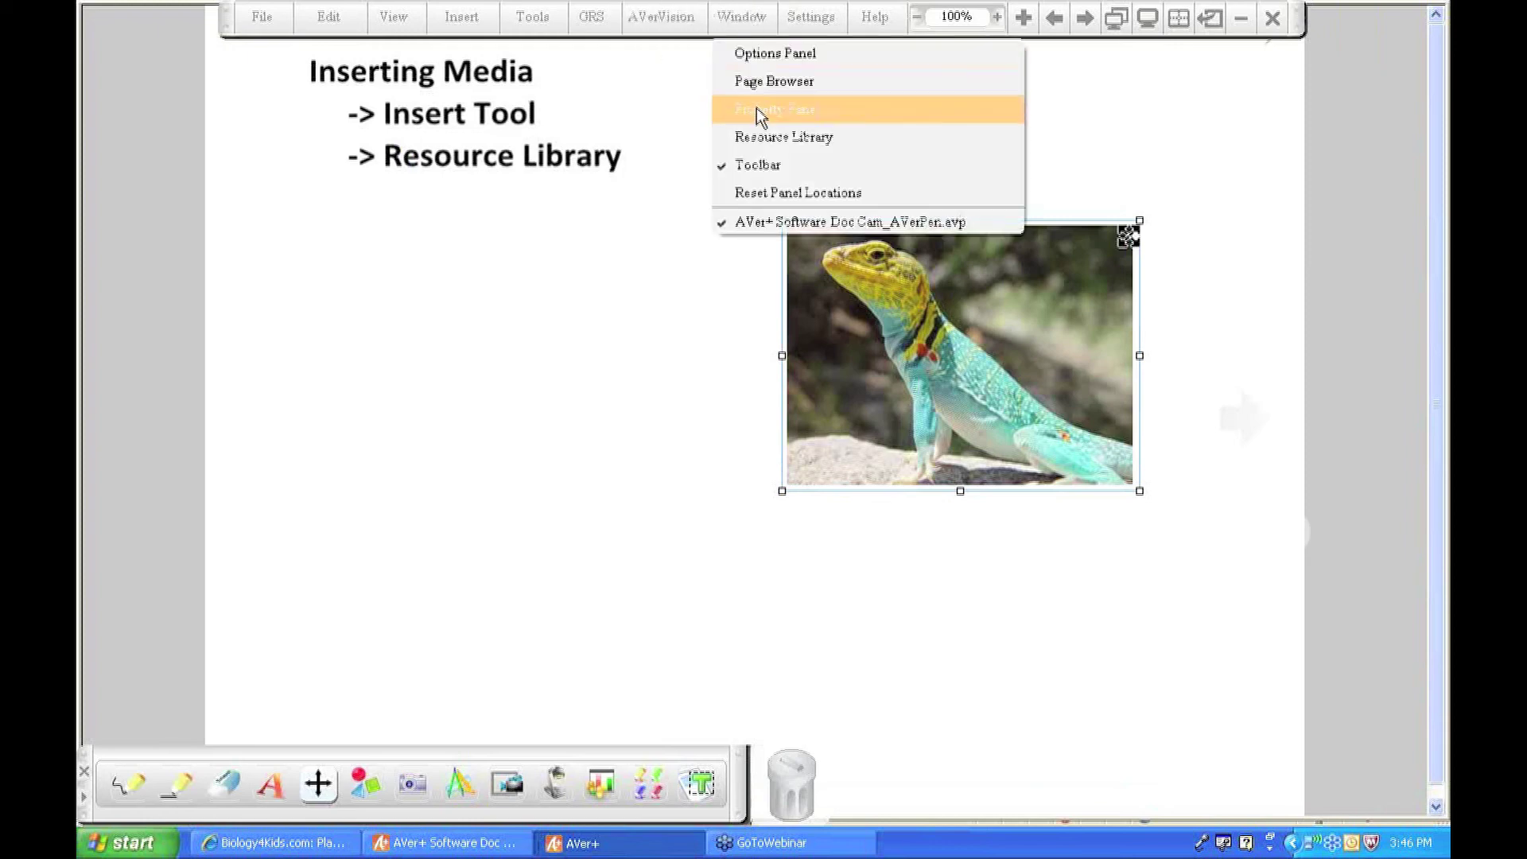
click(761, 137)
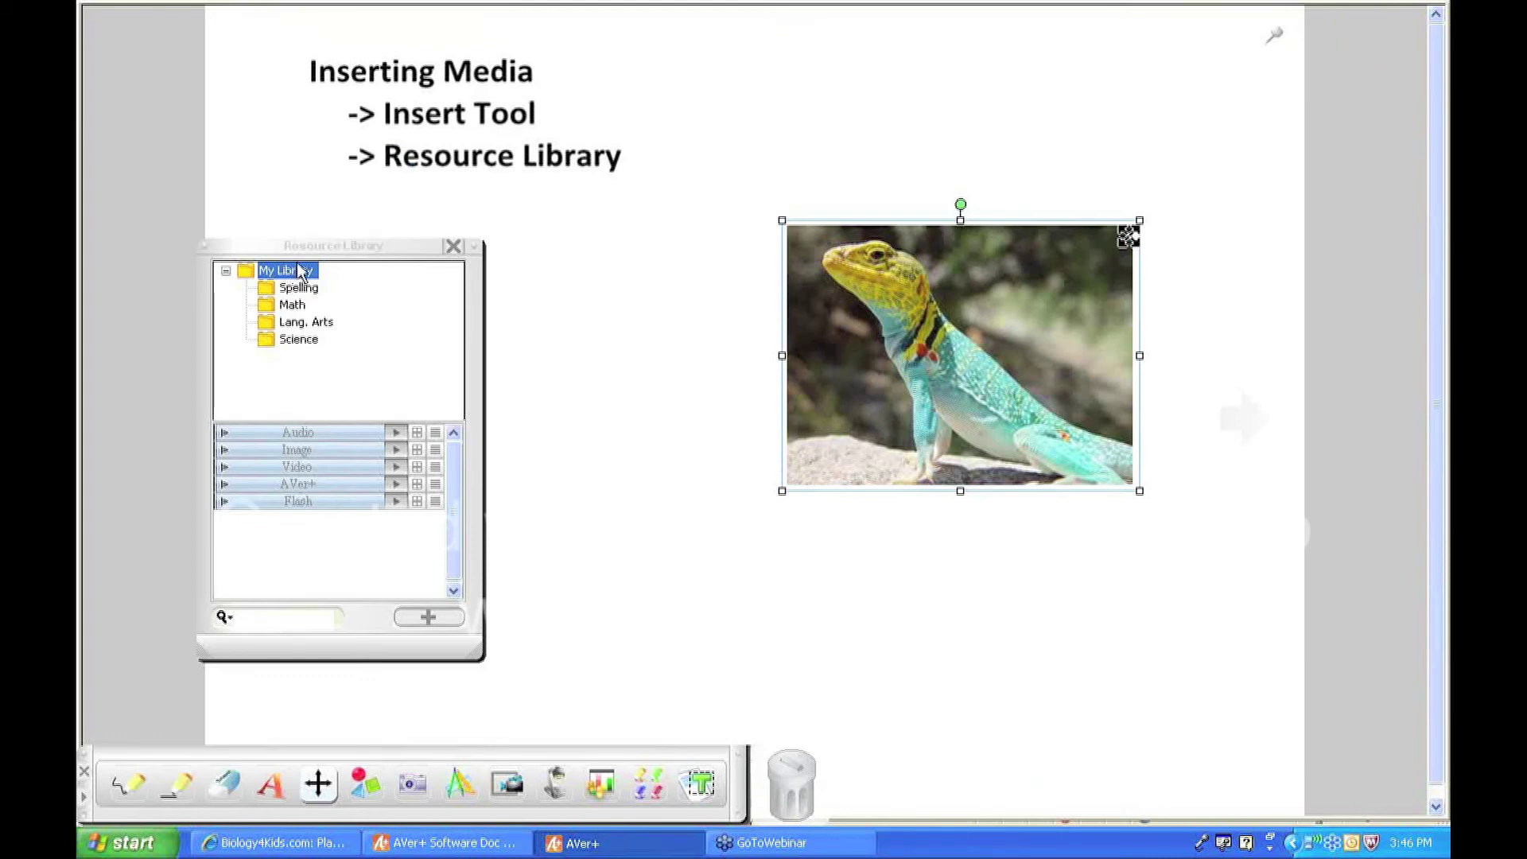
click(318, 323)
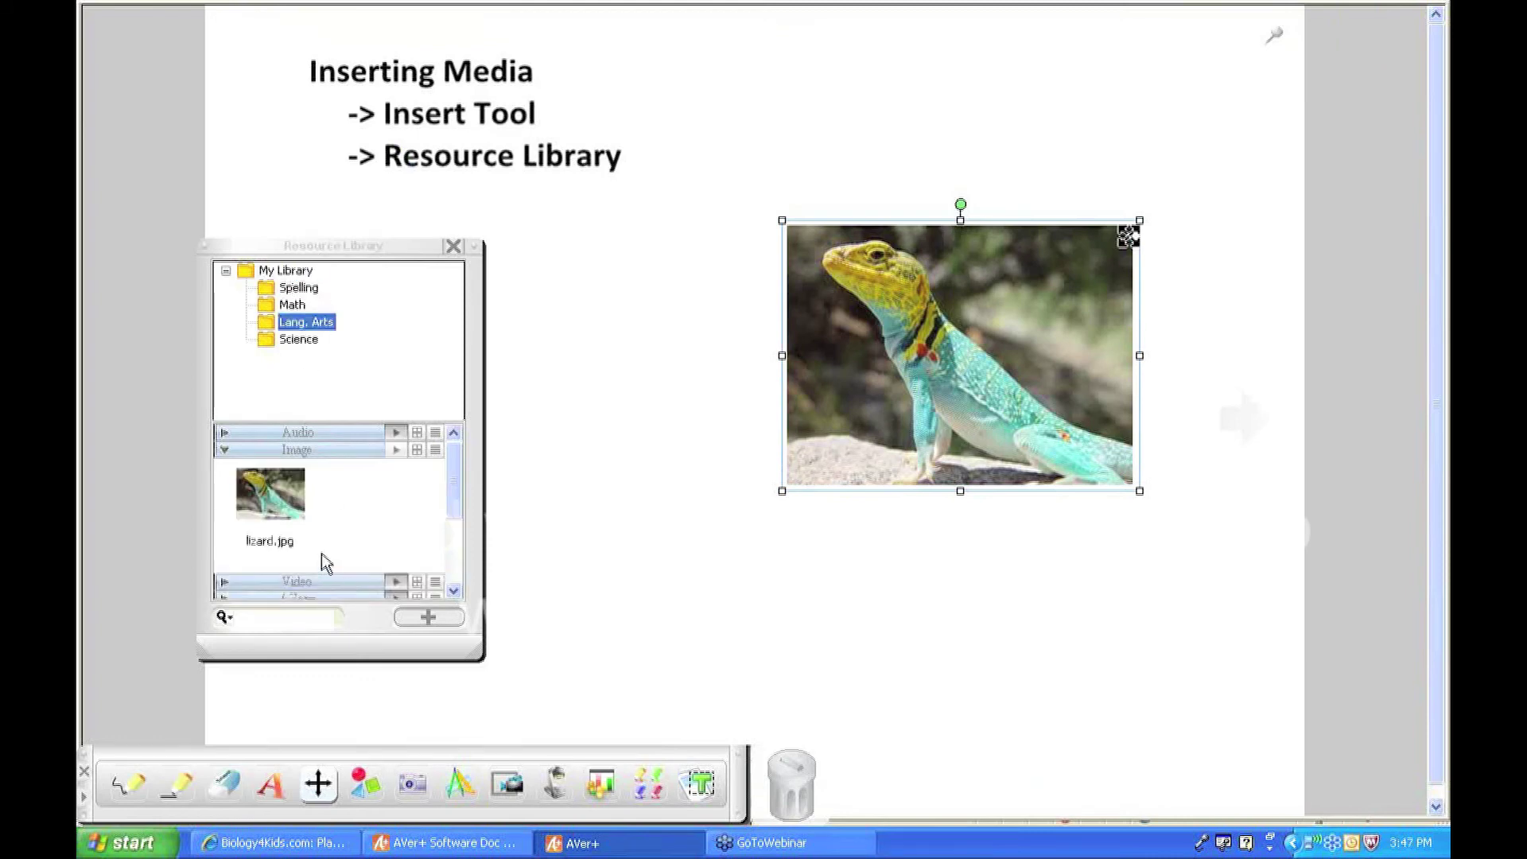
click(452, 473)
drag(452, 473, 450, 517)
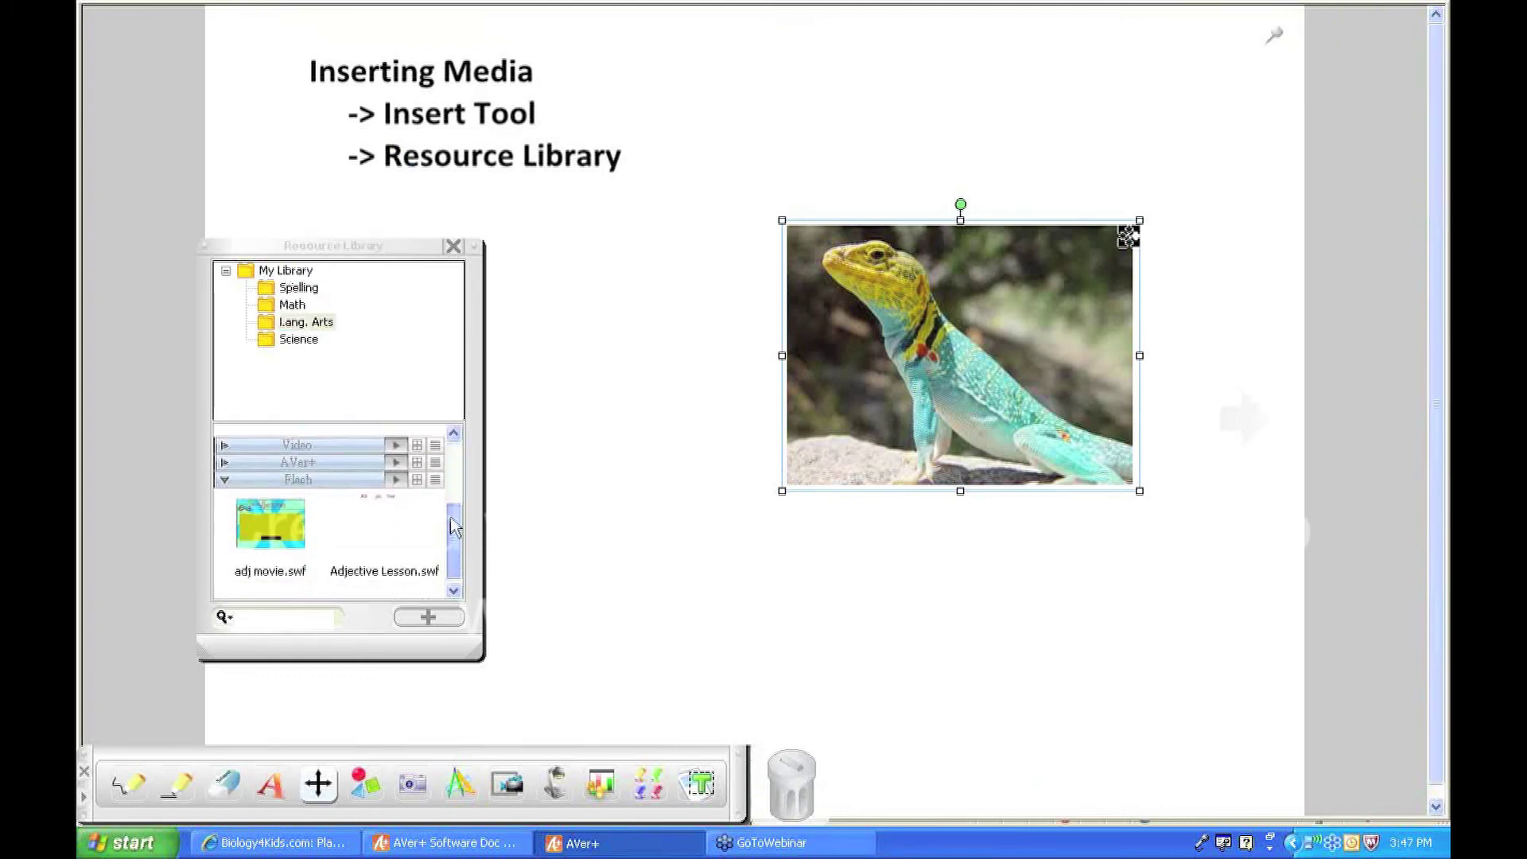
click(275, 535)
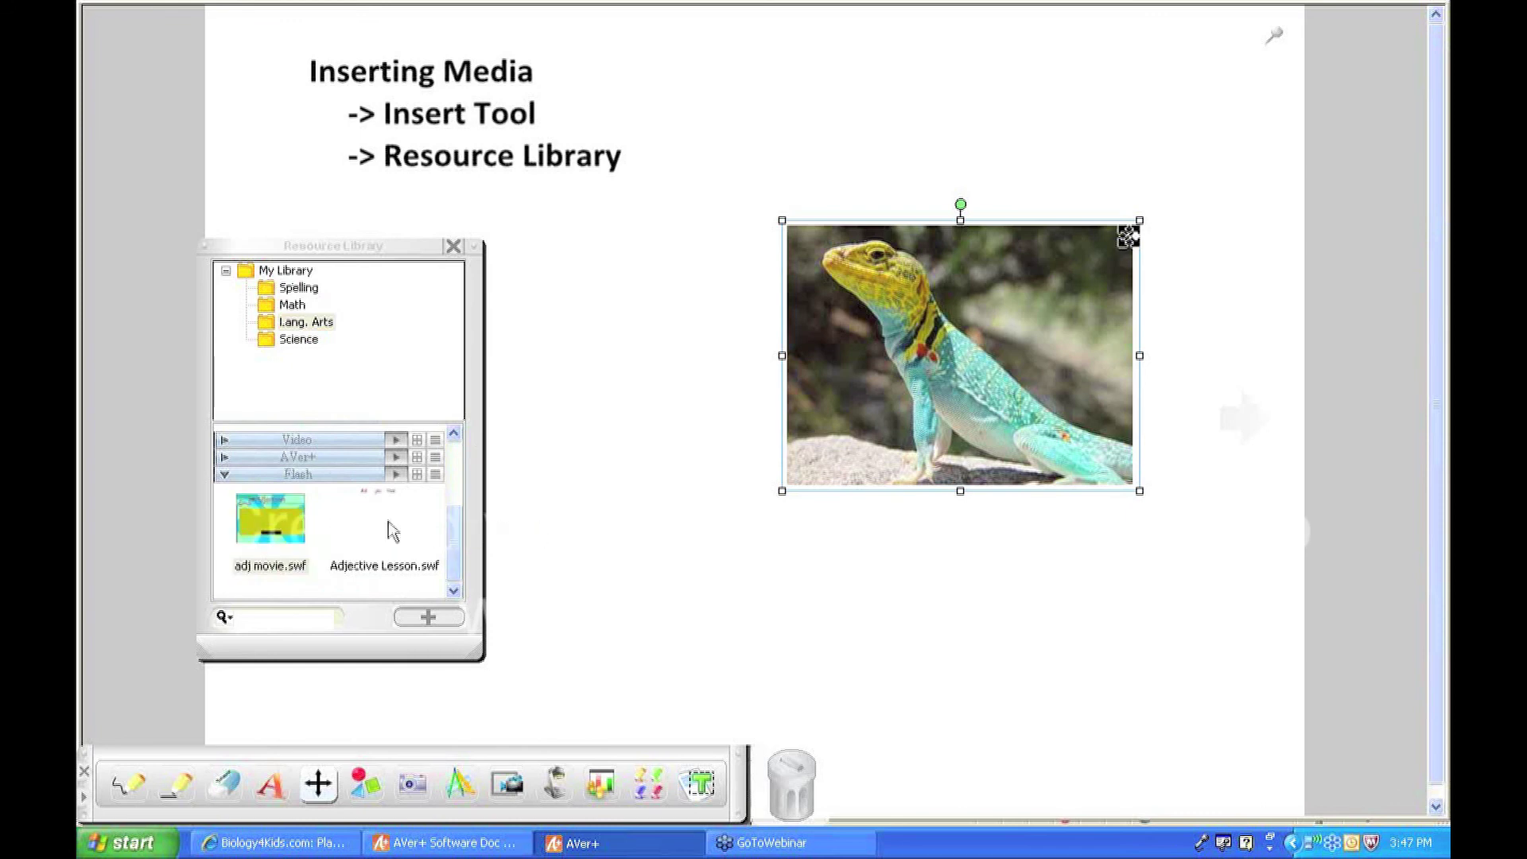
click(432, 618)
drag(435, 127, 919, 410)
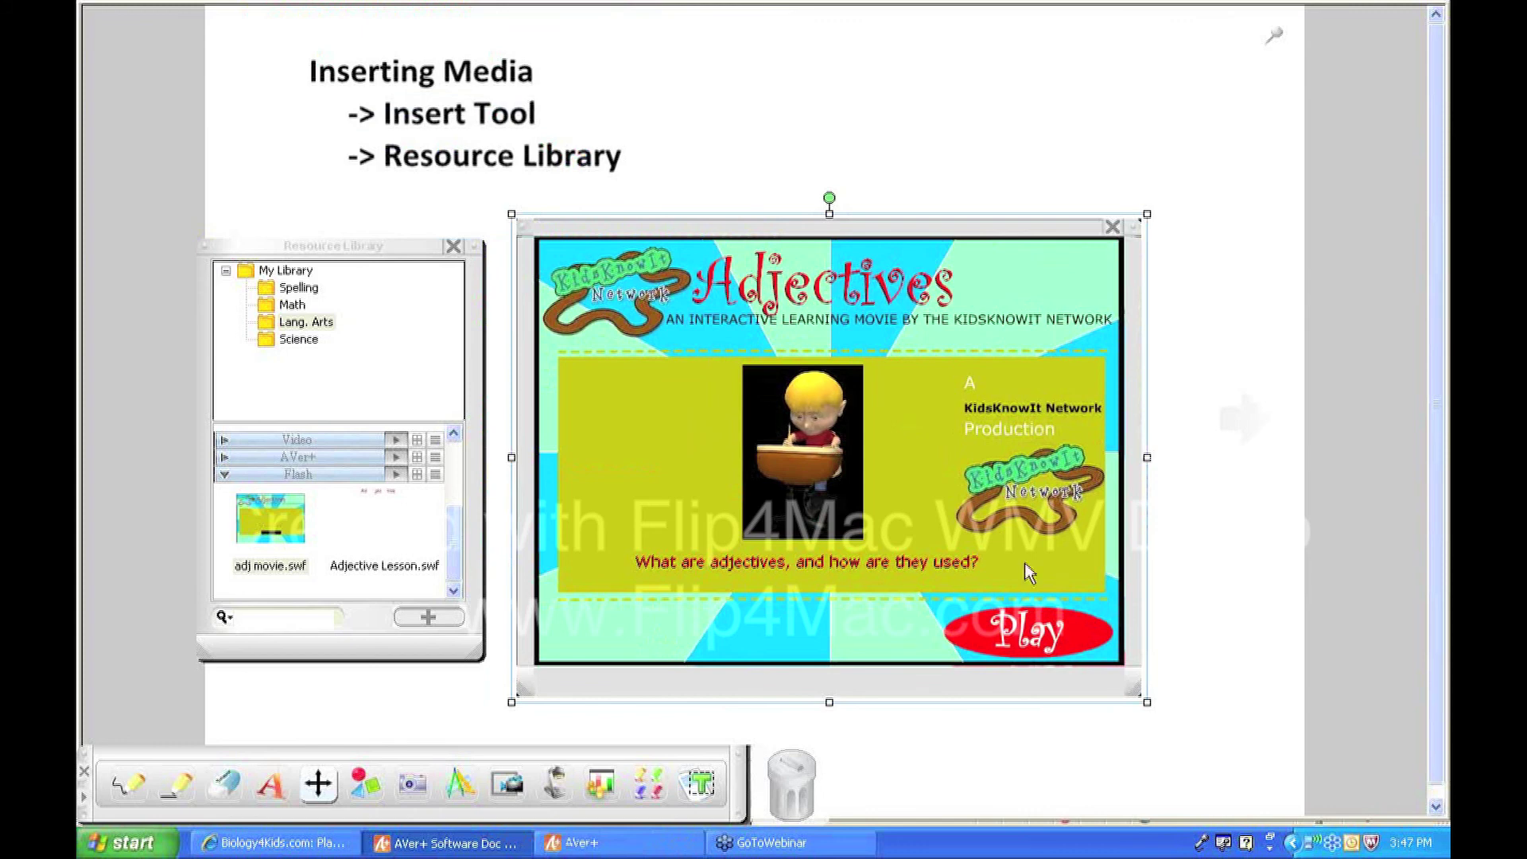
- Close the Adjectives movie and the Resource Library, and go to the next page, about Special Tools
click(1114, 228)
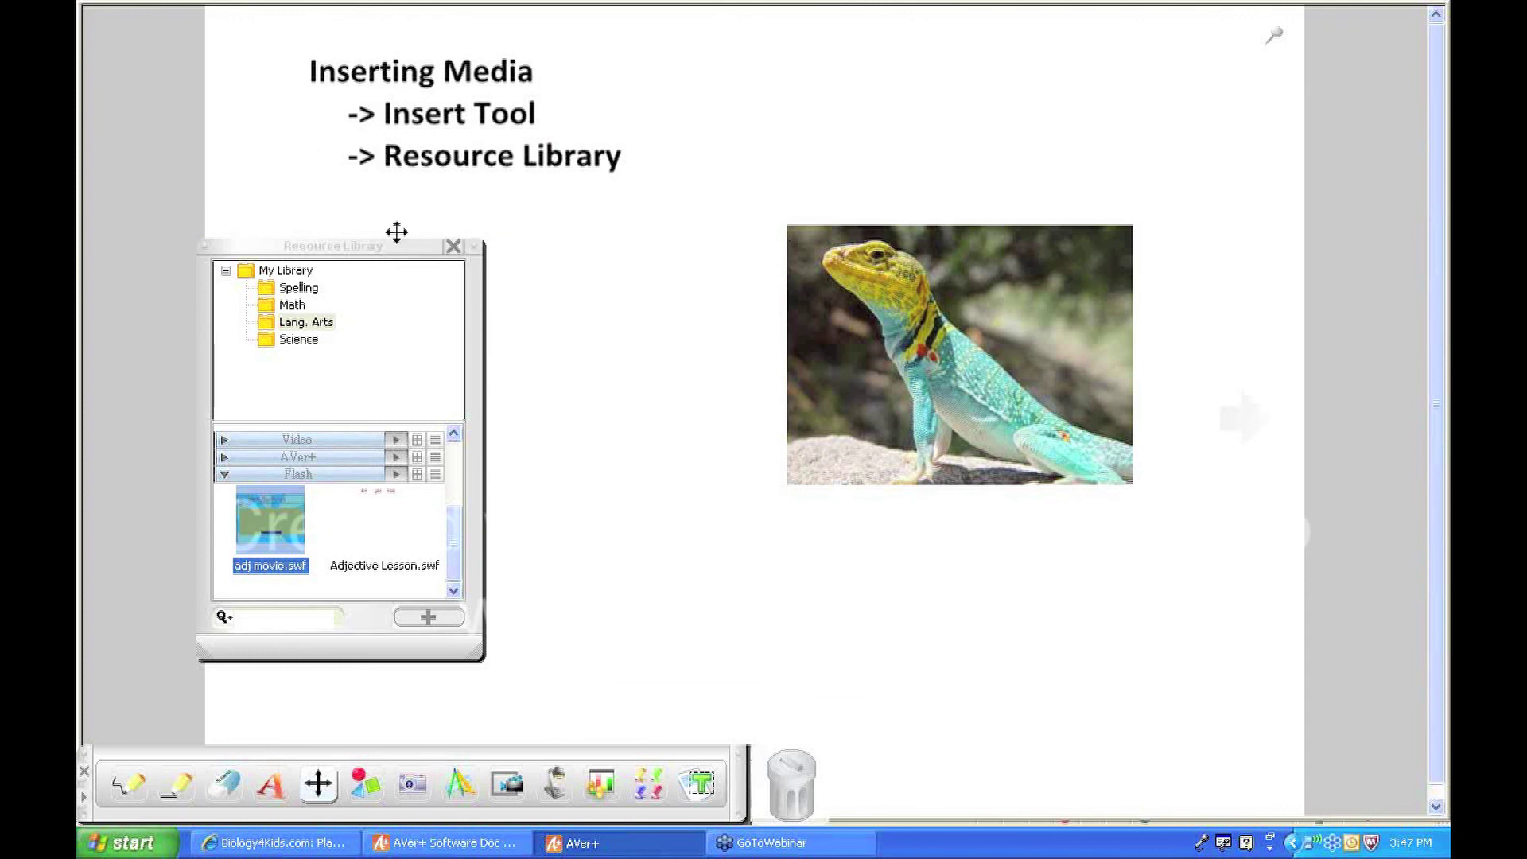
click(452, 247)
mouse_move(1012, 18)
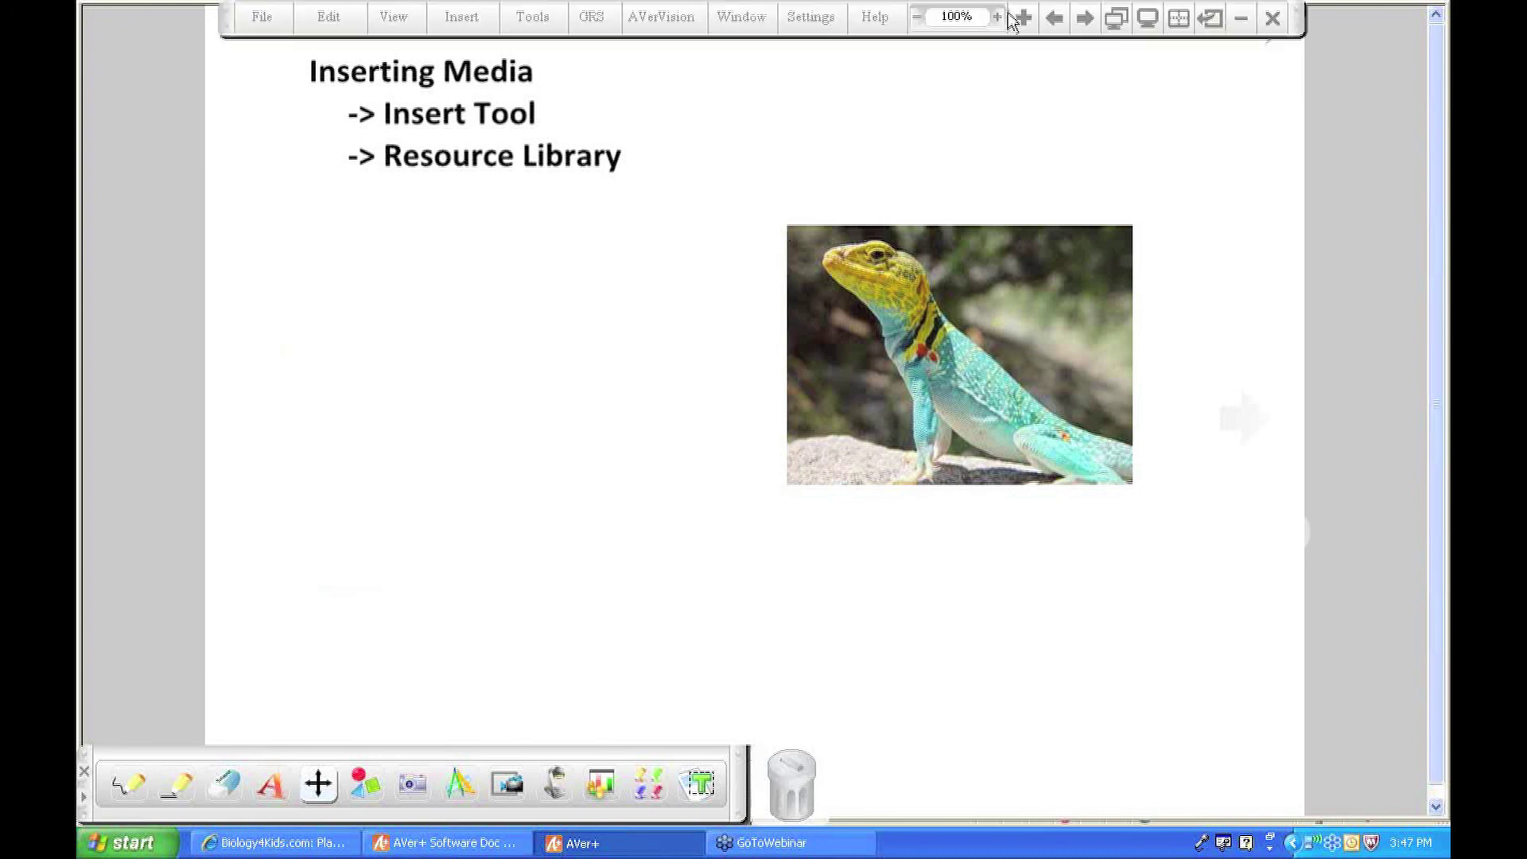
click(1085, 17)
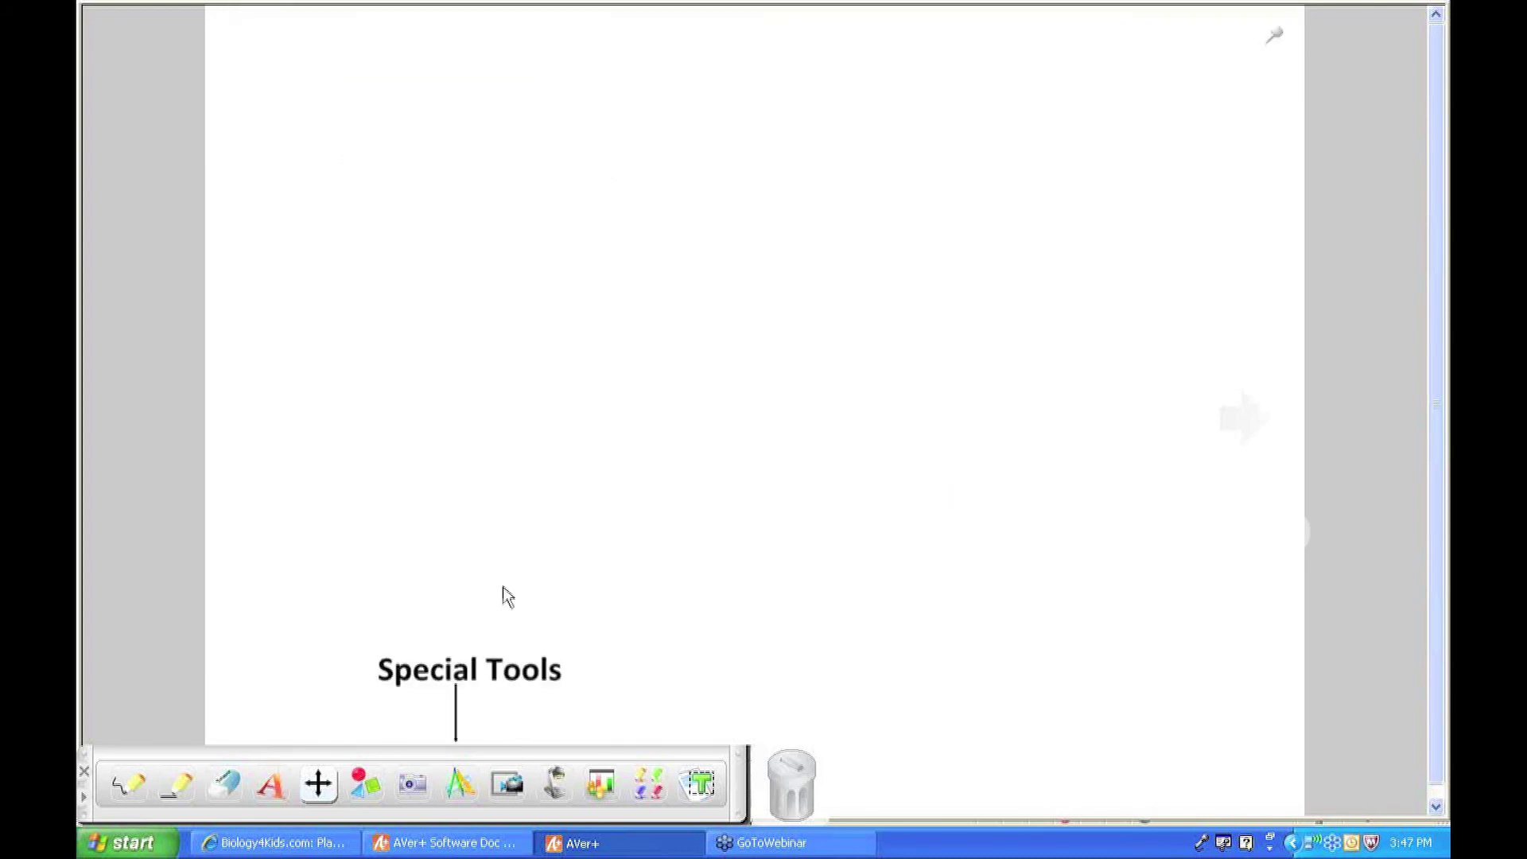
- Add a red Assemble block and a blue Geometric cylinder from the Special Tools to the upper-left area of the page
click(462, 786)
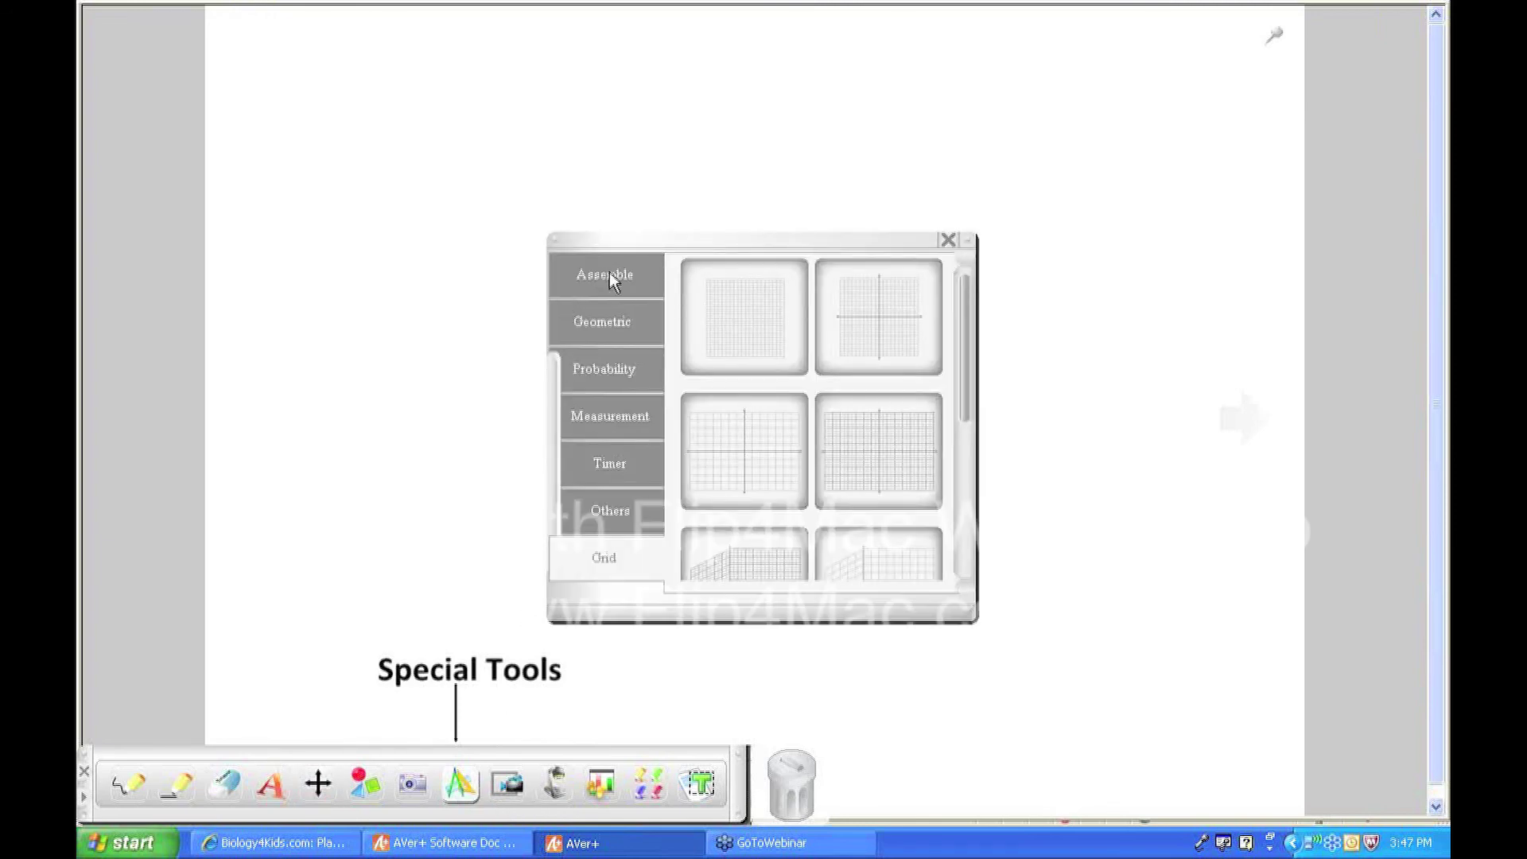
click(610, 273)
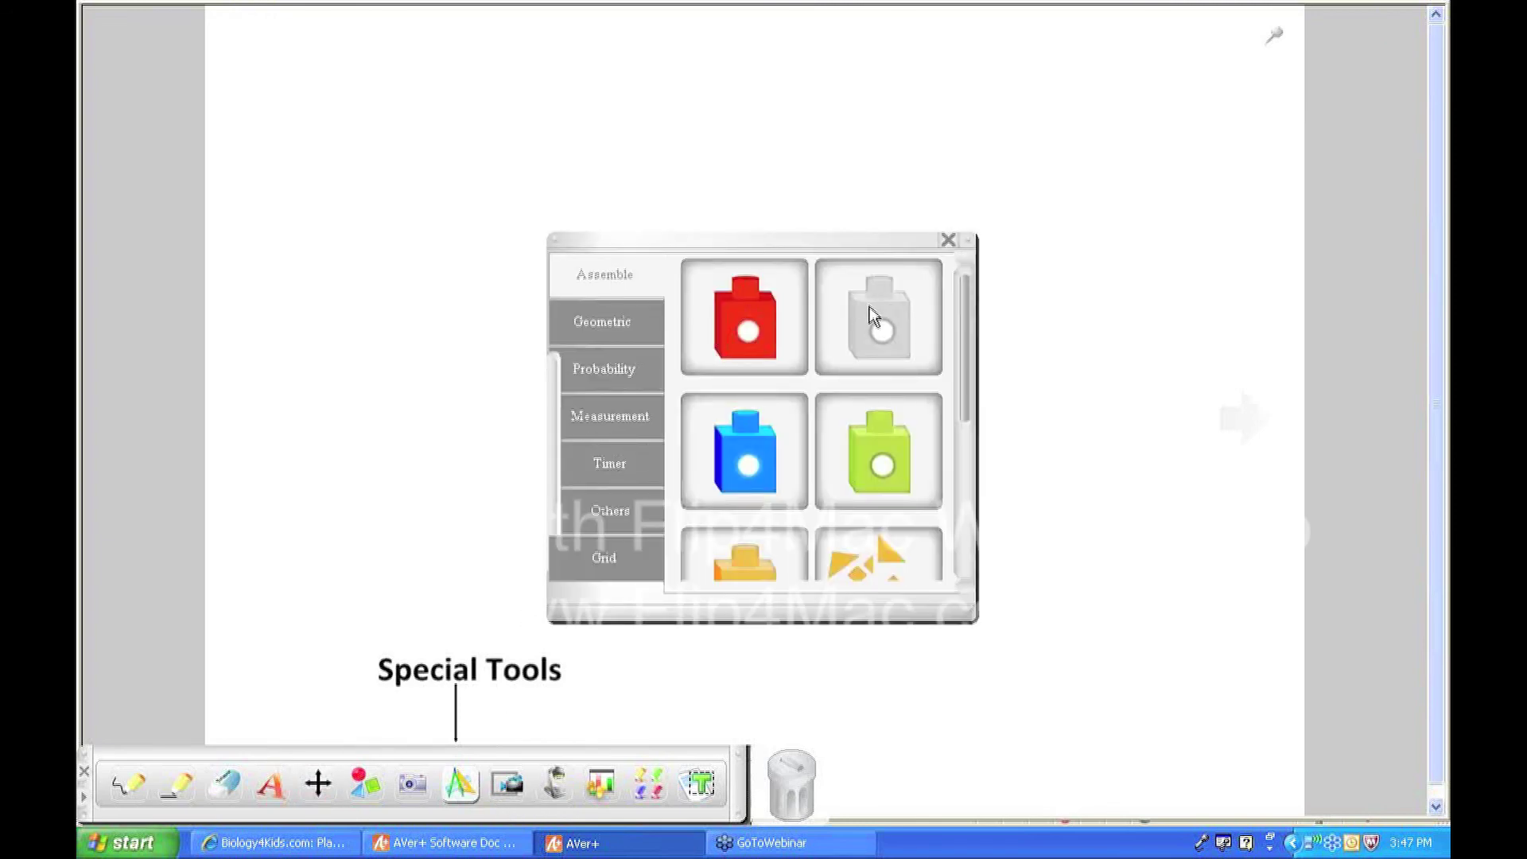
click(757, 323)
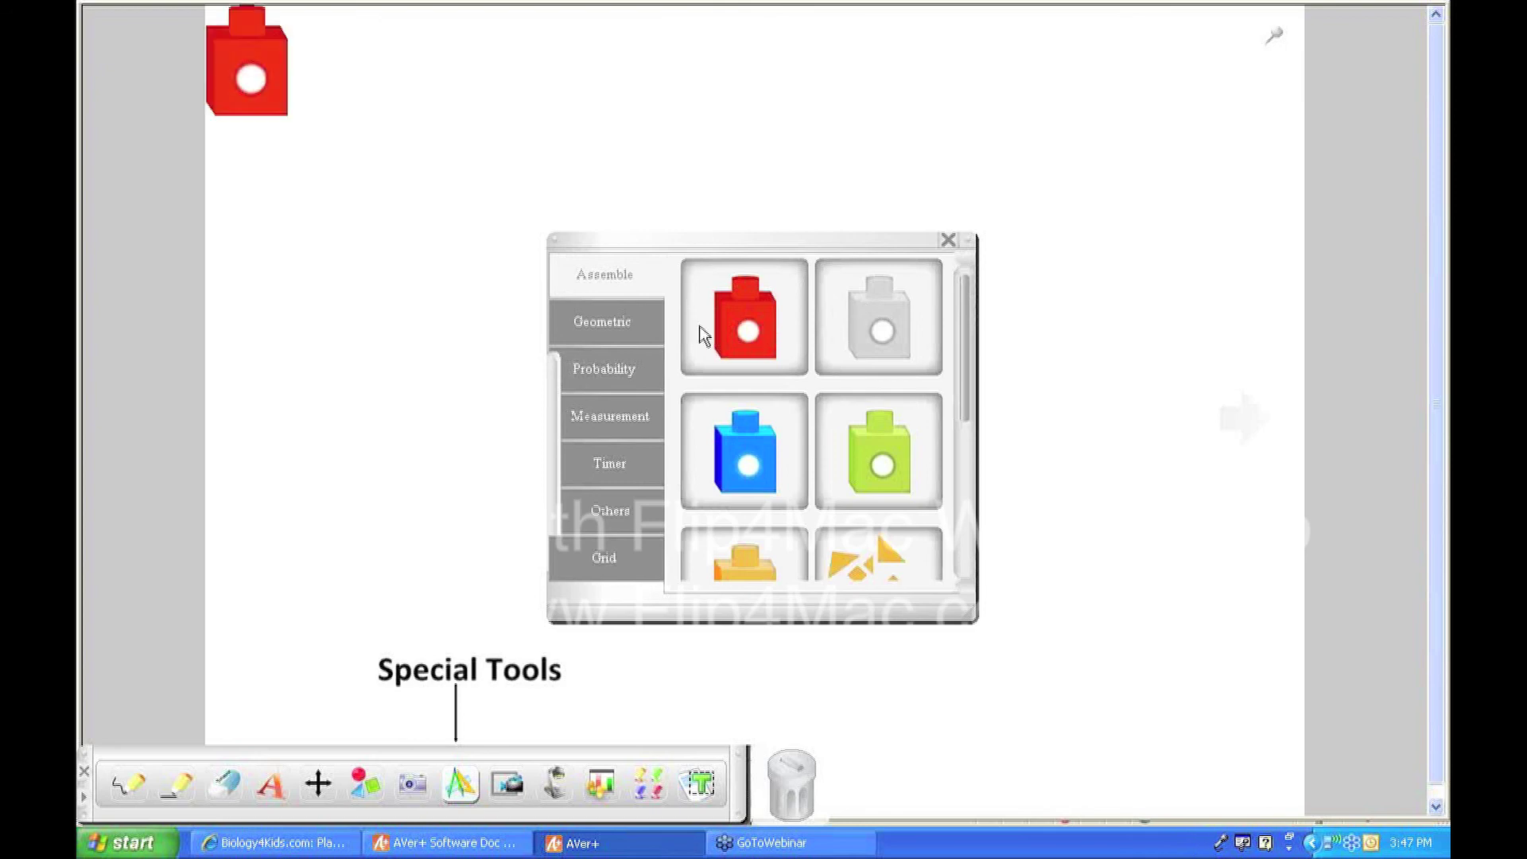
click(641, 322)
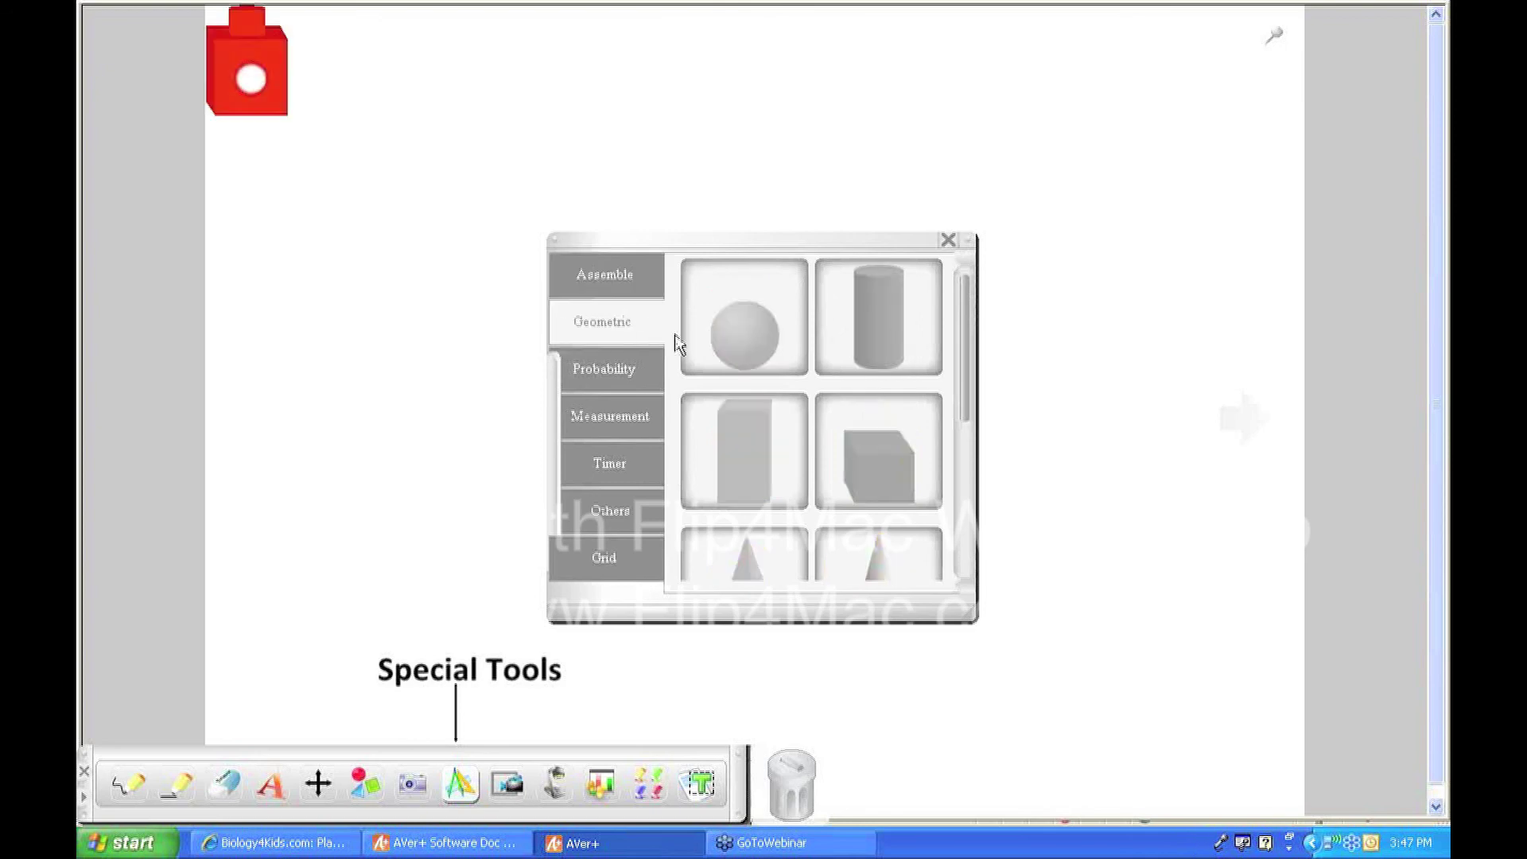
click(871, 334)
click(406, 316)
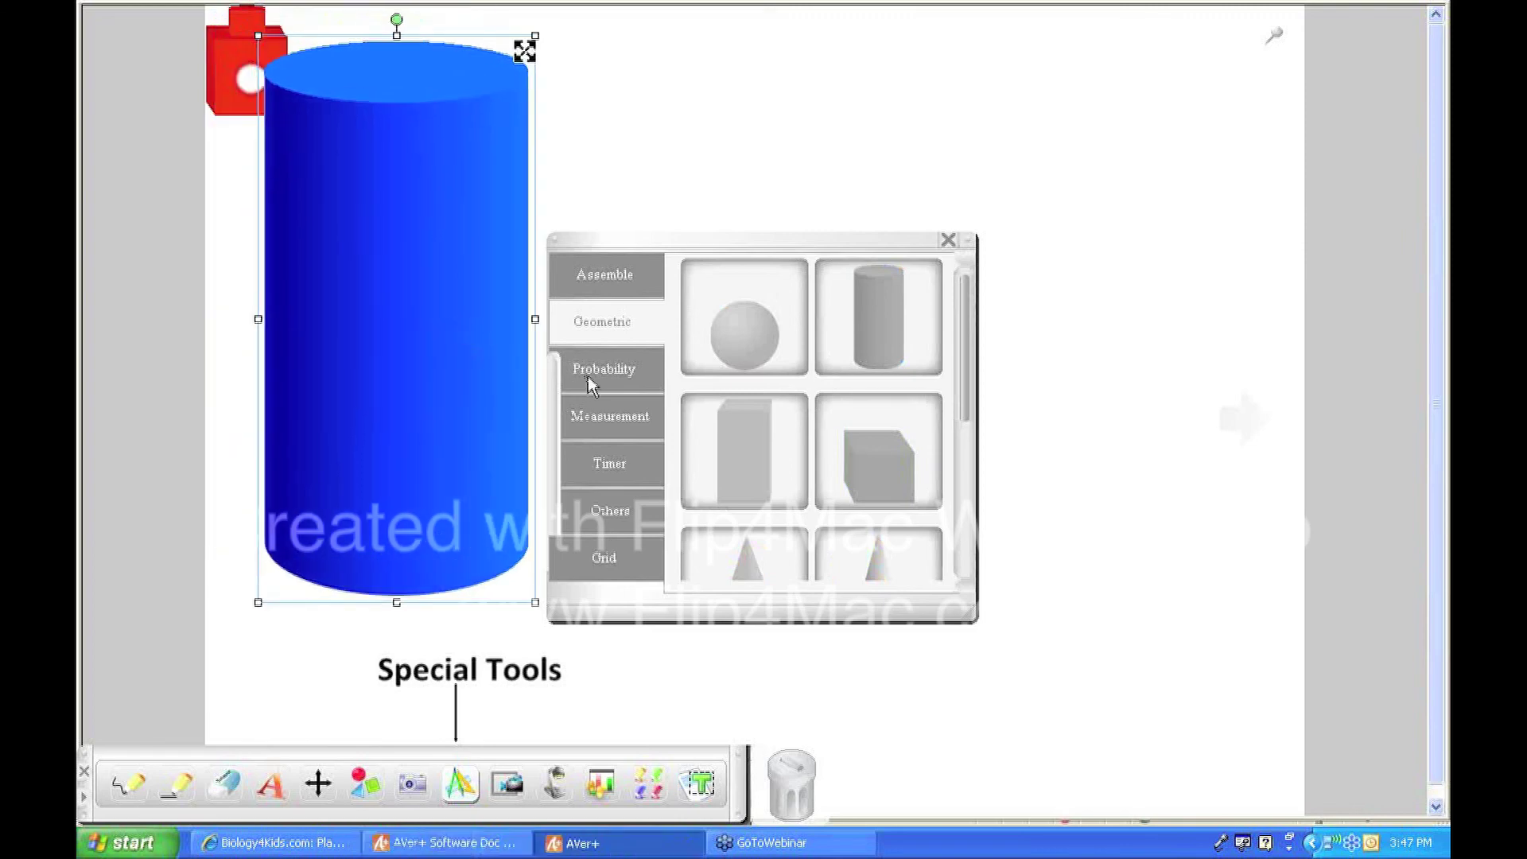
- Browse the Probability, Measurement, Timer and Others tools, add a Grid with coordinate axes across the page, and close the Special Tools
click(588, 376)
click(621, 423)
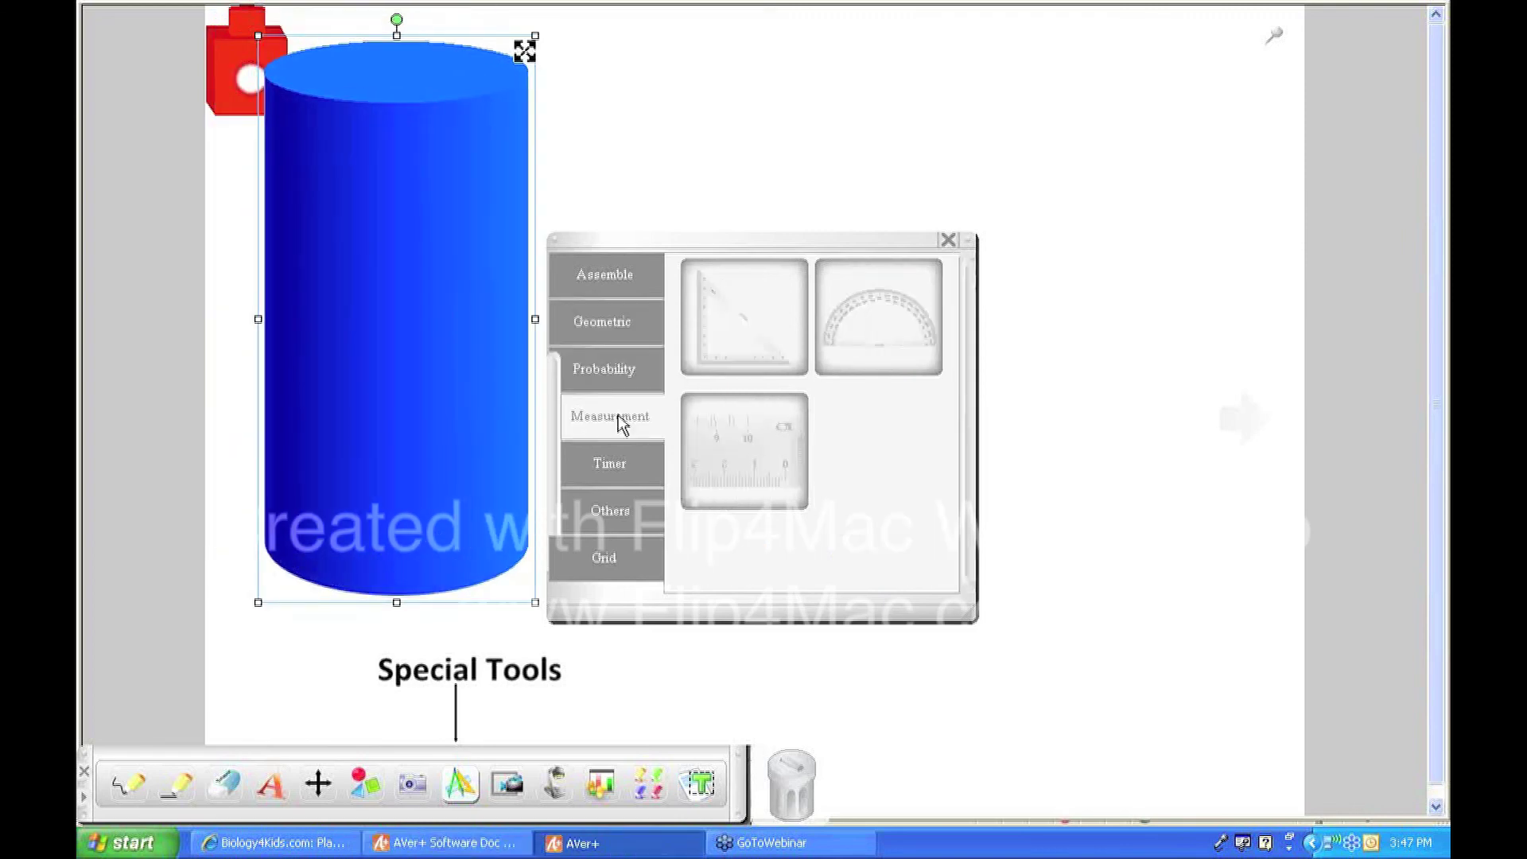
click(628, 471)
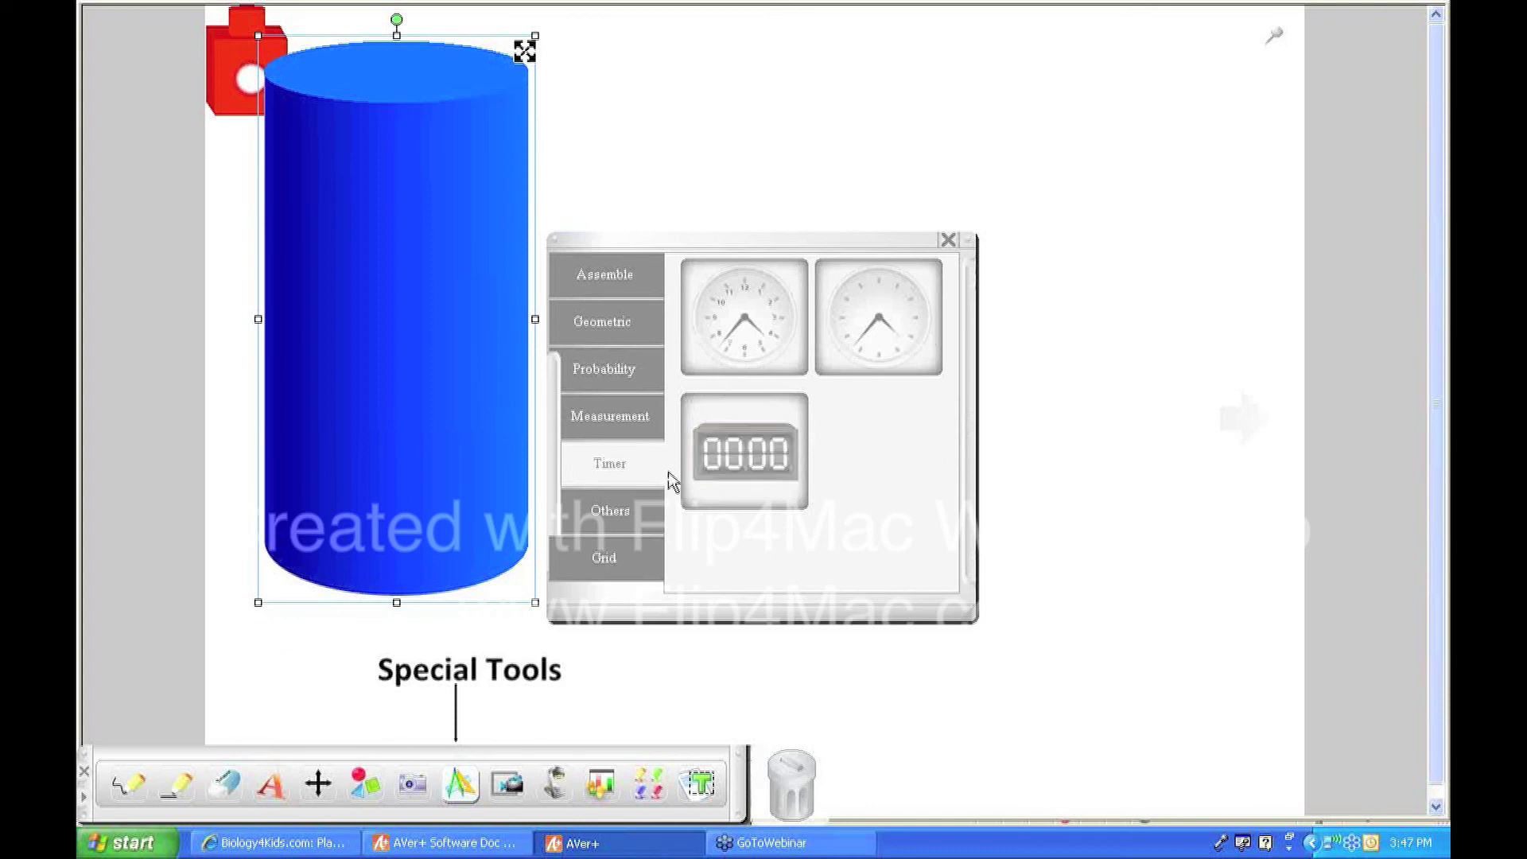
click(629, 522)
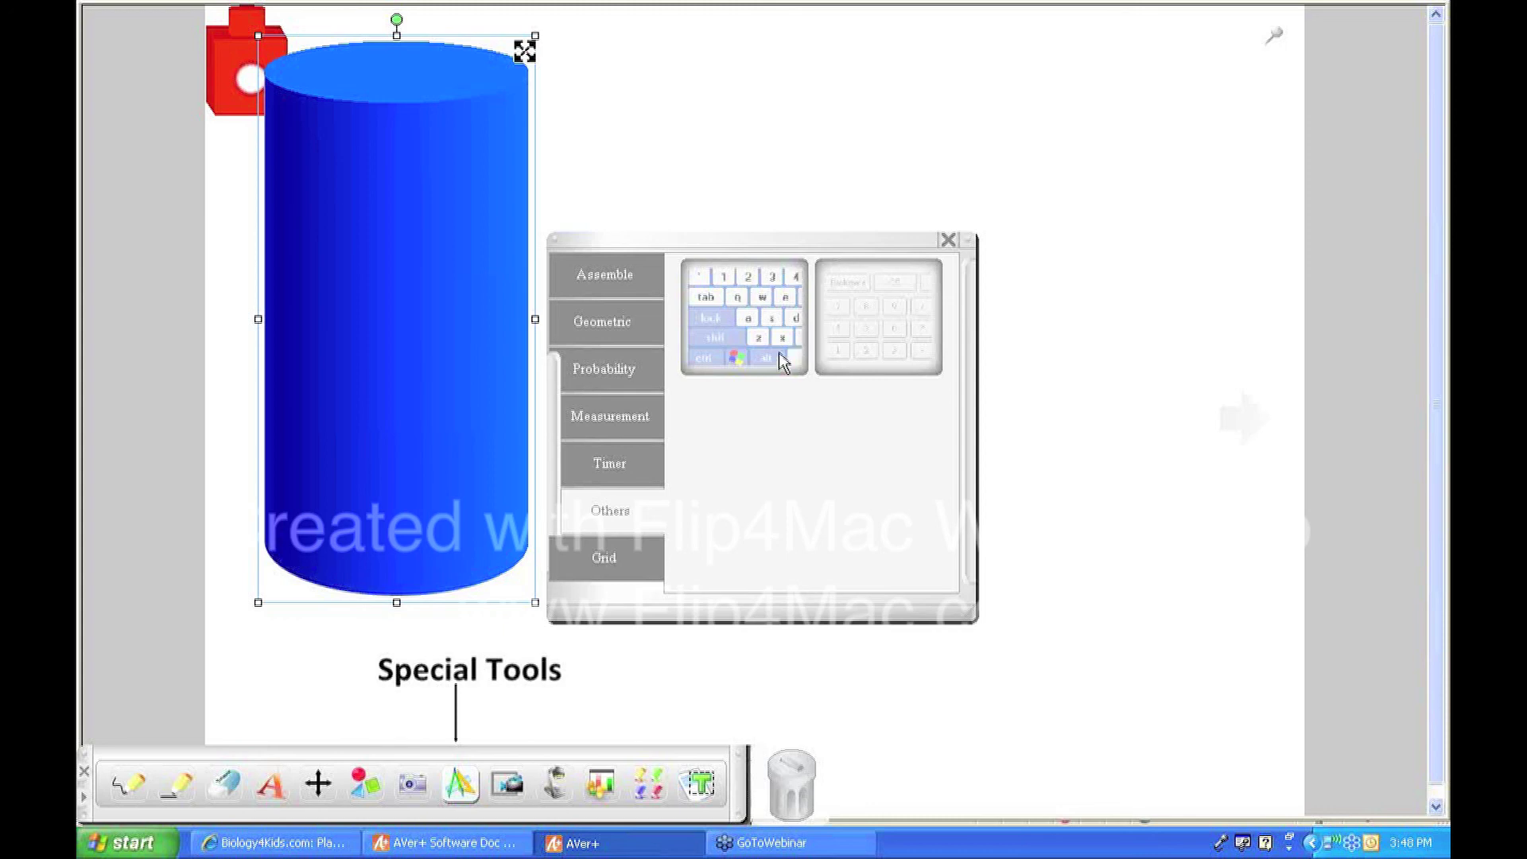
click(622, 559)
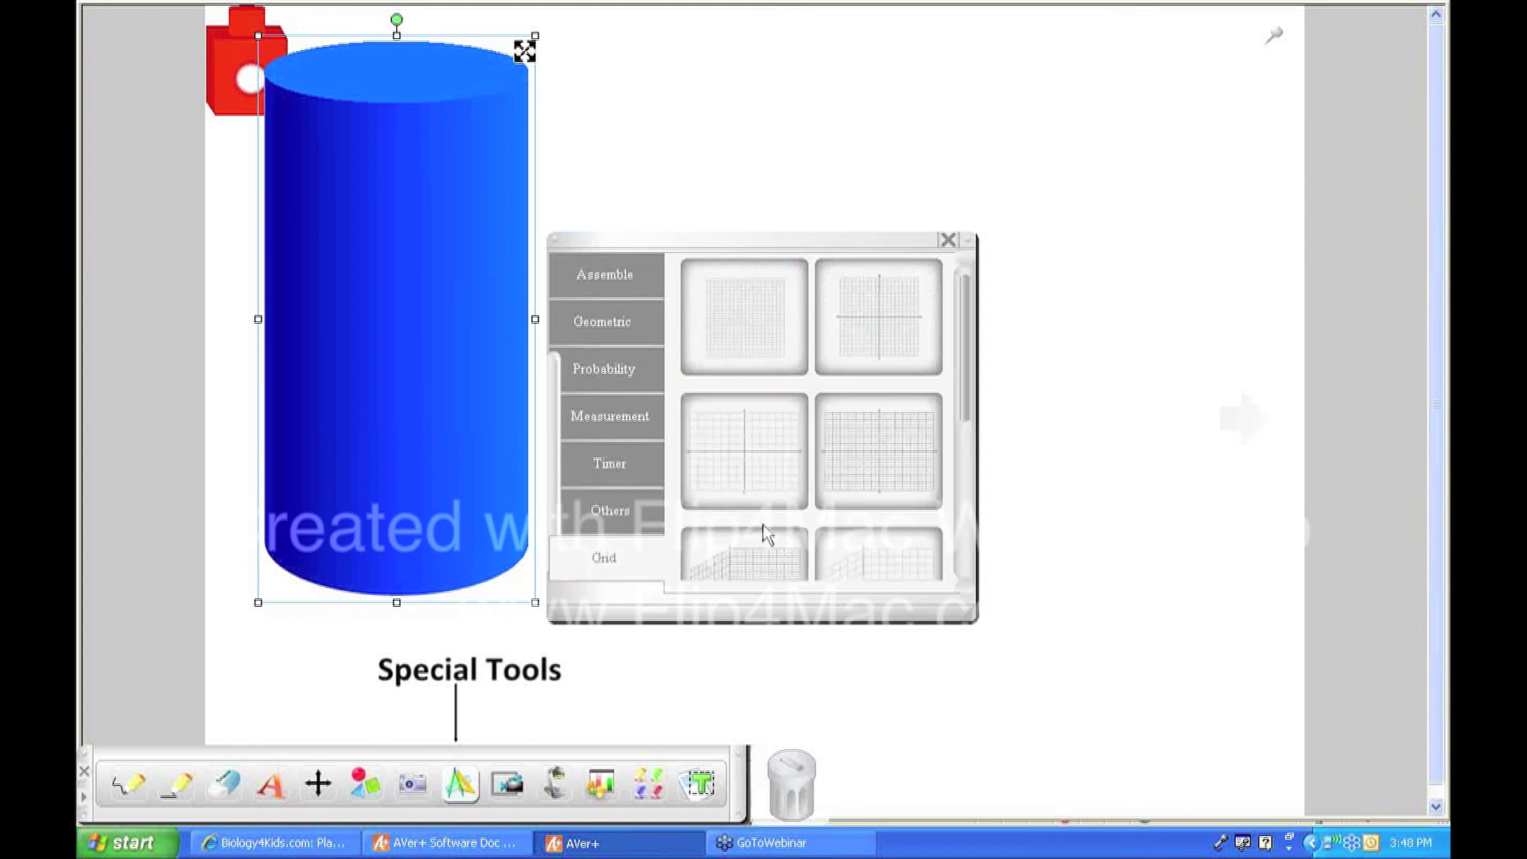
click(876, 412)
drag(1084, 225, 1027, 189)
click(949, 240)
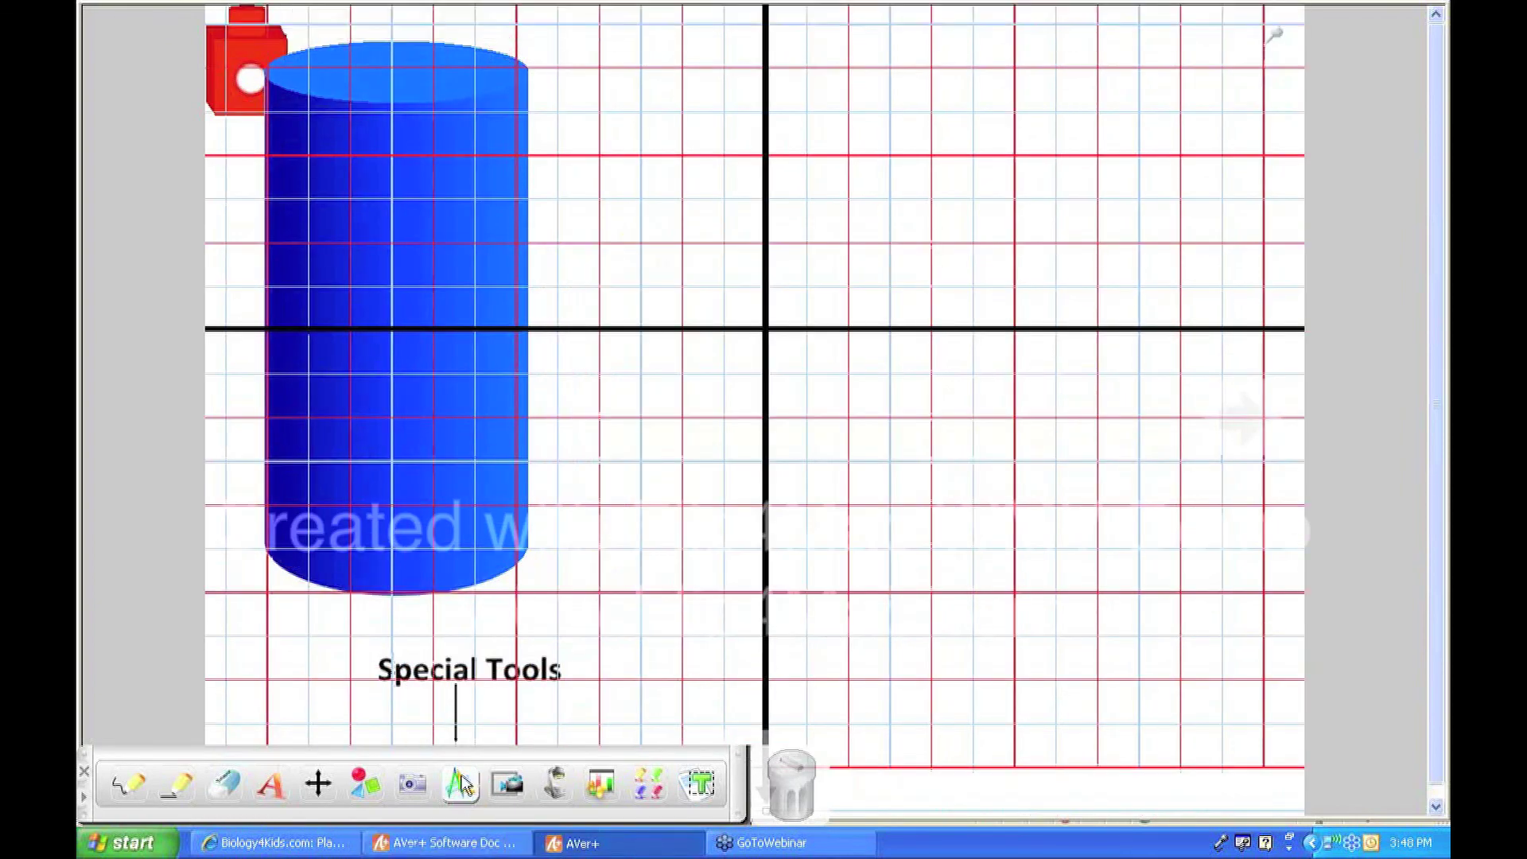
- Go to the page following the Special Tools page
mouse_move(1086, 16)
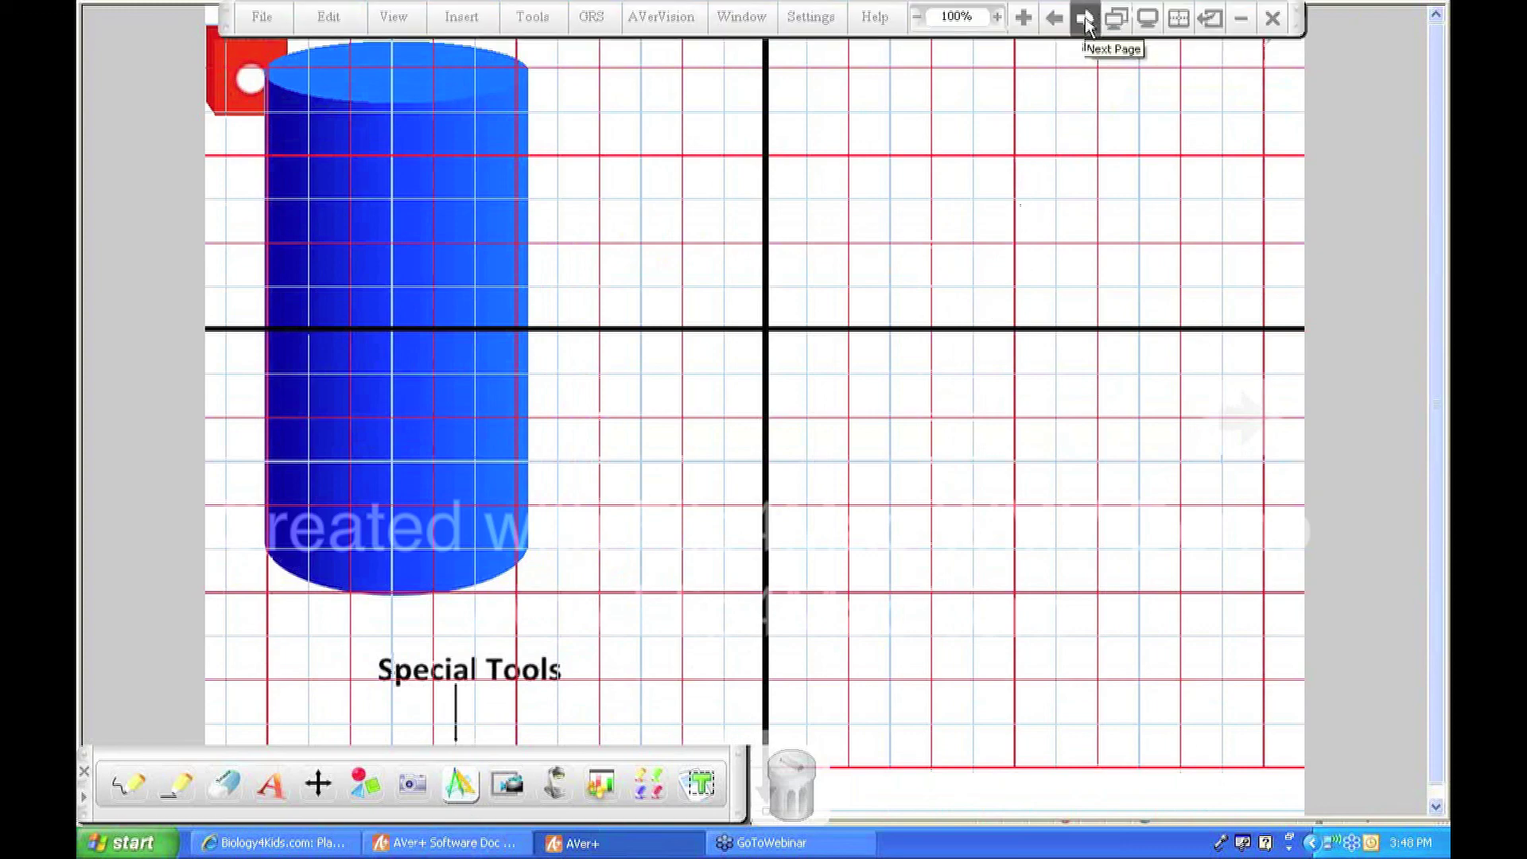